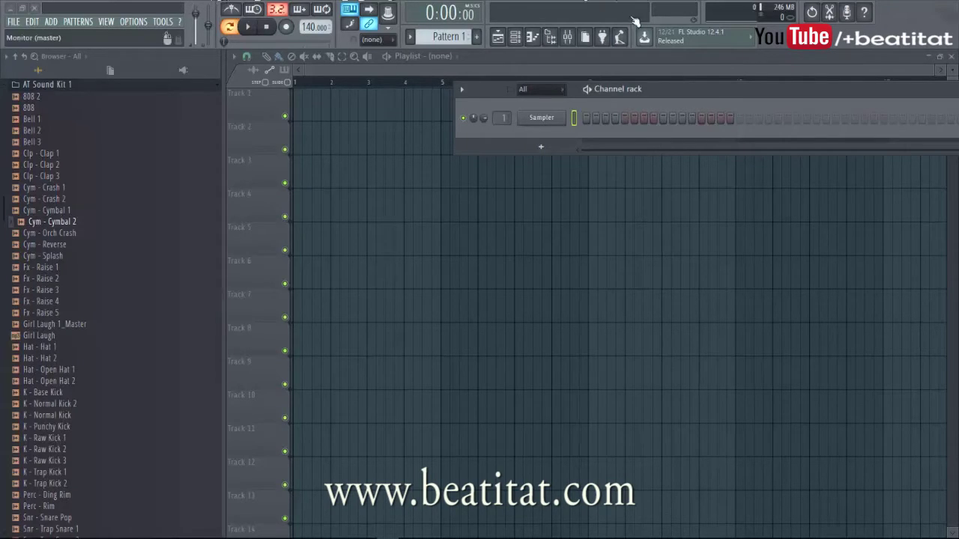
Reposition the channel rack over the playlist and insert an Omnisphere channel ahead of the Sampler
drag(646, 88, 427, 77)
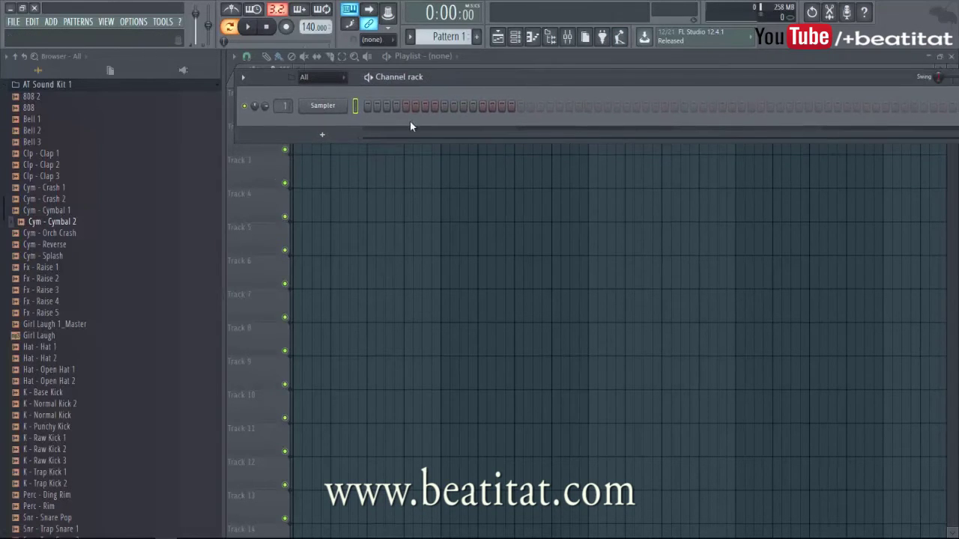
right_click(333, 106)
mouse_move(381, 188)
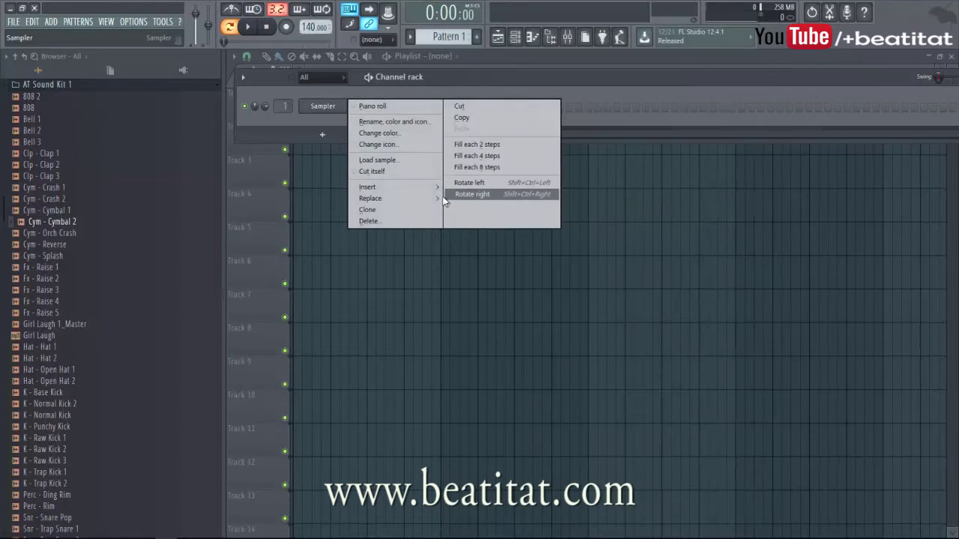
mouse_move(428, 188)
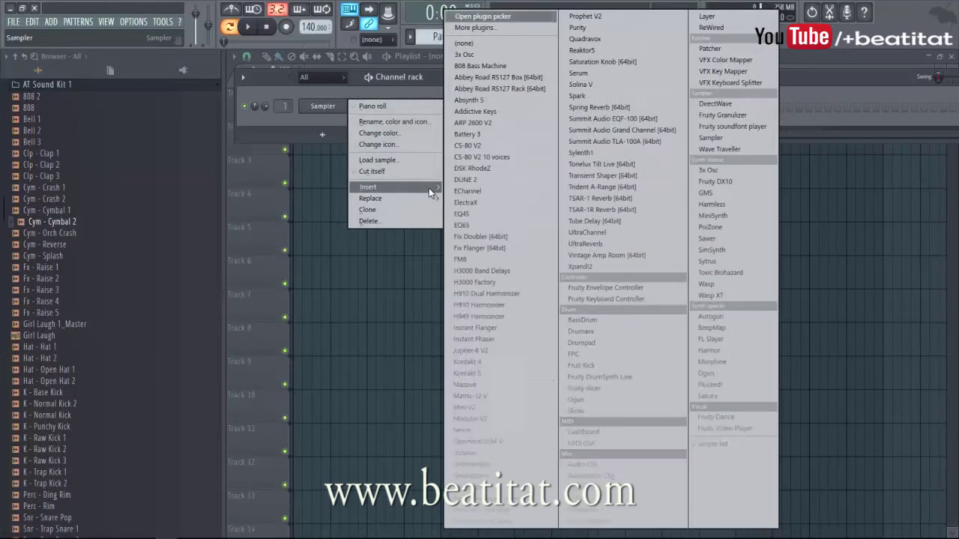
click(497, 476)
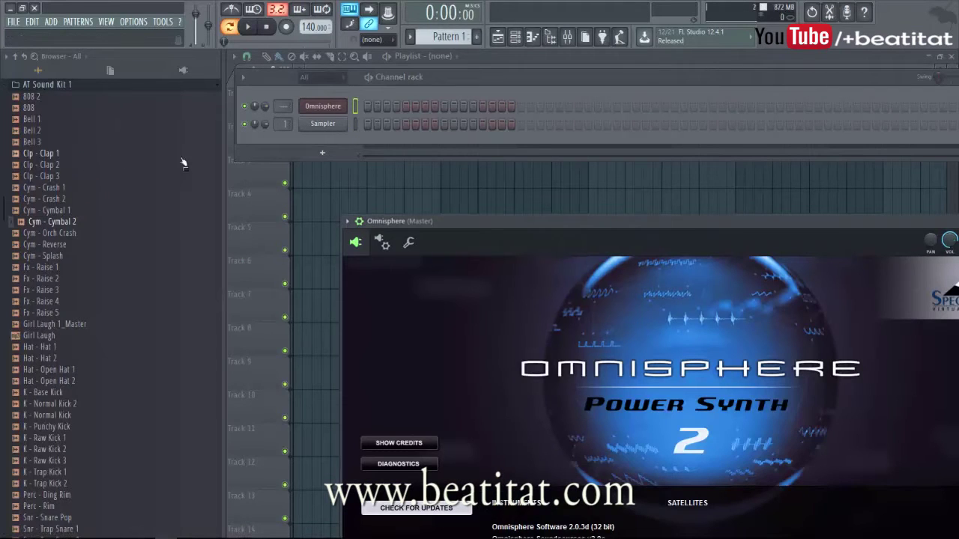
Dismiss the Omnisphere splash screen and reposition the plugin window so the patch browser is fully visible
drag(524, 220, 407, 181)
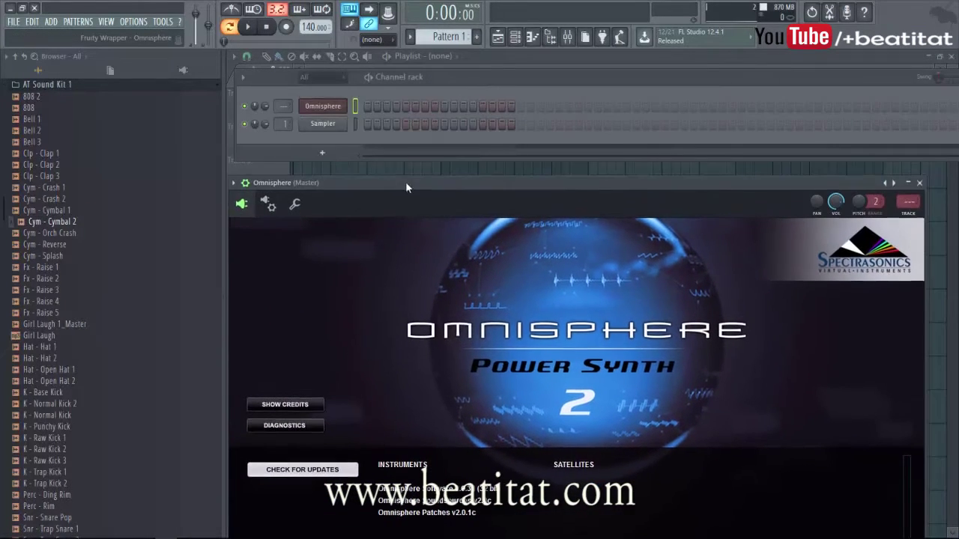
click(456, 364)
drag(529, 181, 653, 75)
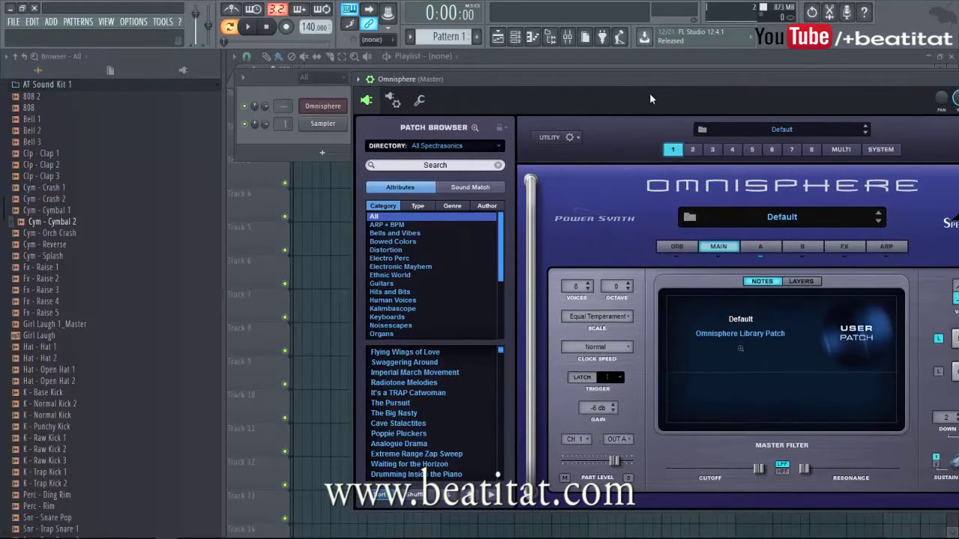
drag(659, 87, 629, 95)
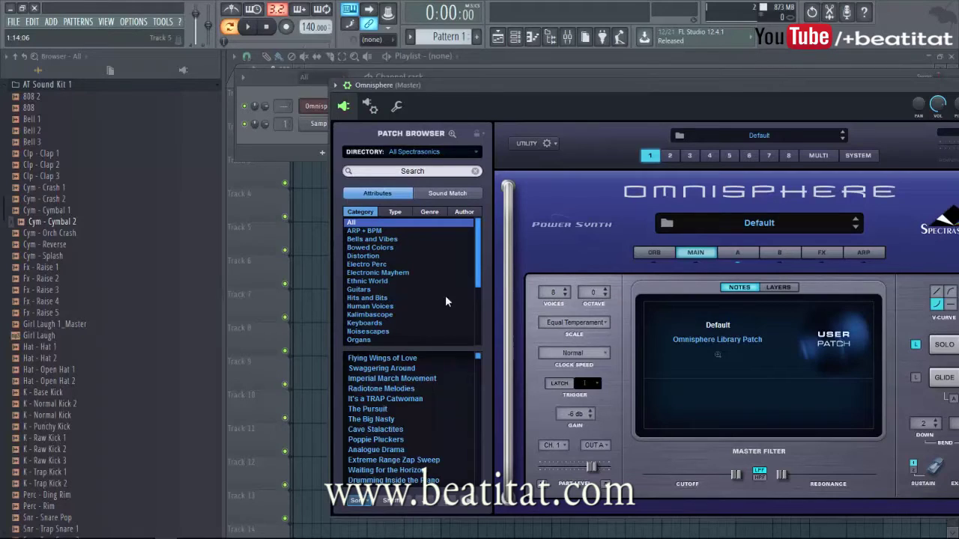
Filter the Omnisphere patches to the Keyboards category and shift the plugin window clear of the channel rack's channel names
scroll(423, 313, down, 2)
scroll(428, 308, up, 2)
scroll(421, 315, down, 2)
scroll(377, 312, down, 1)
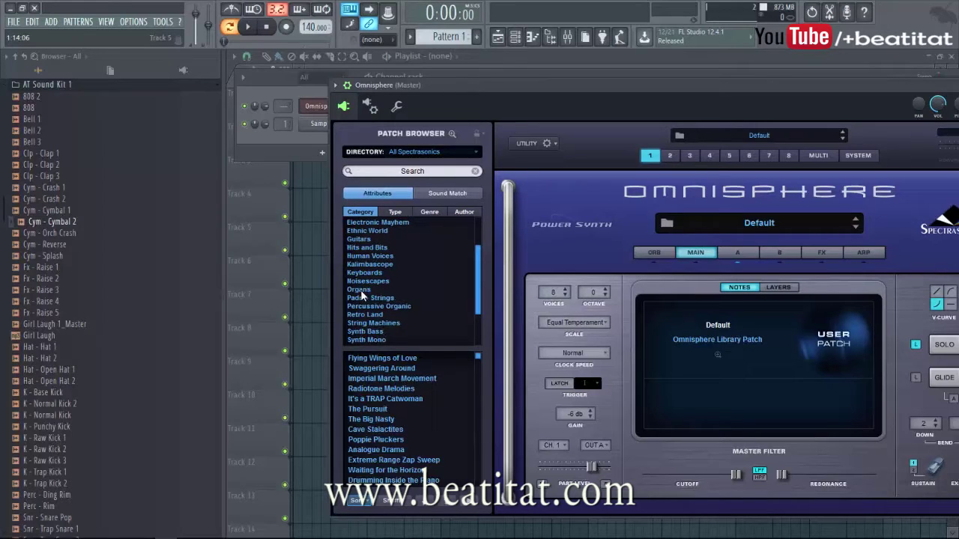
click(372, 273)
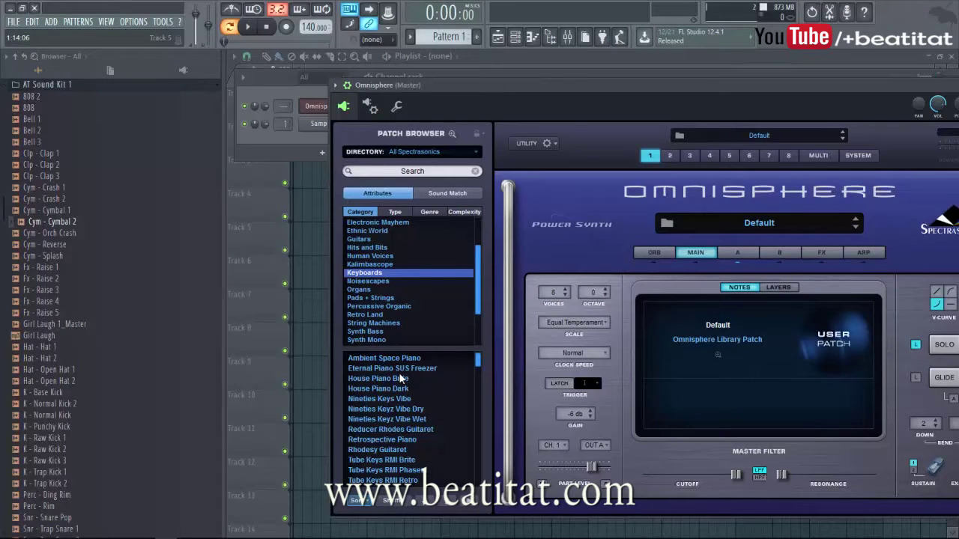
drag(439, 84, 476, 66)
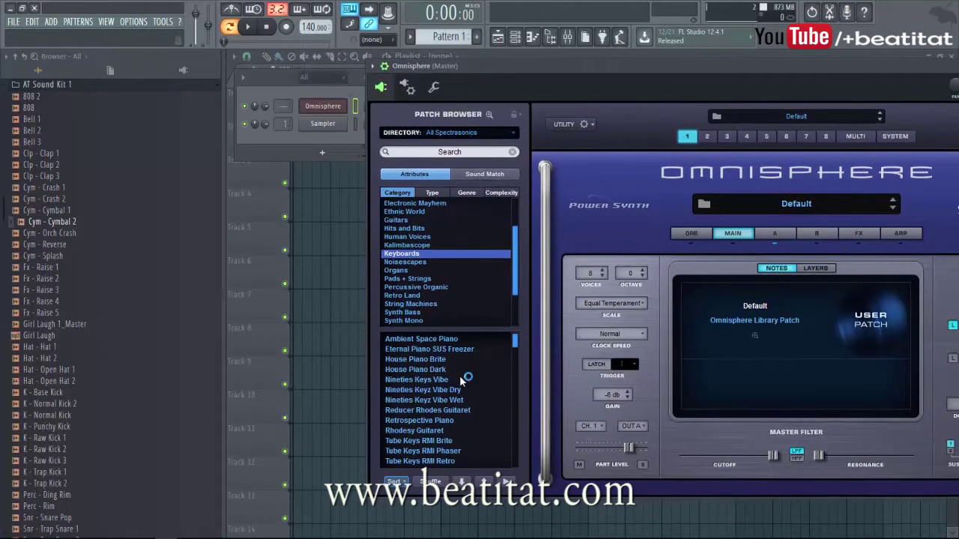
Load the Nineties Keyz Vibe Wet patch and then Tube Keys RMI Brite, auditioning each from the Omnisphere channel
click(459, 398)
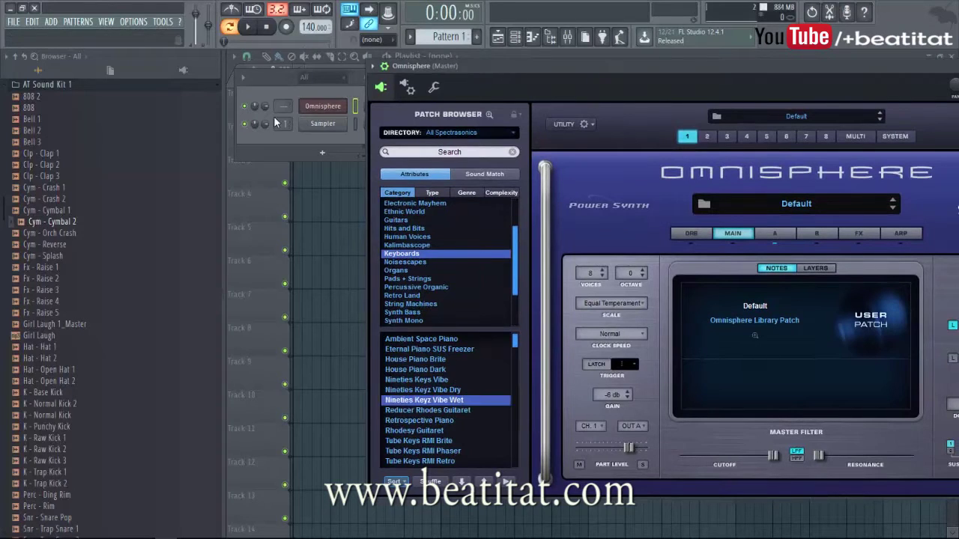
click(287, 140)
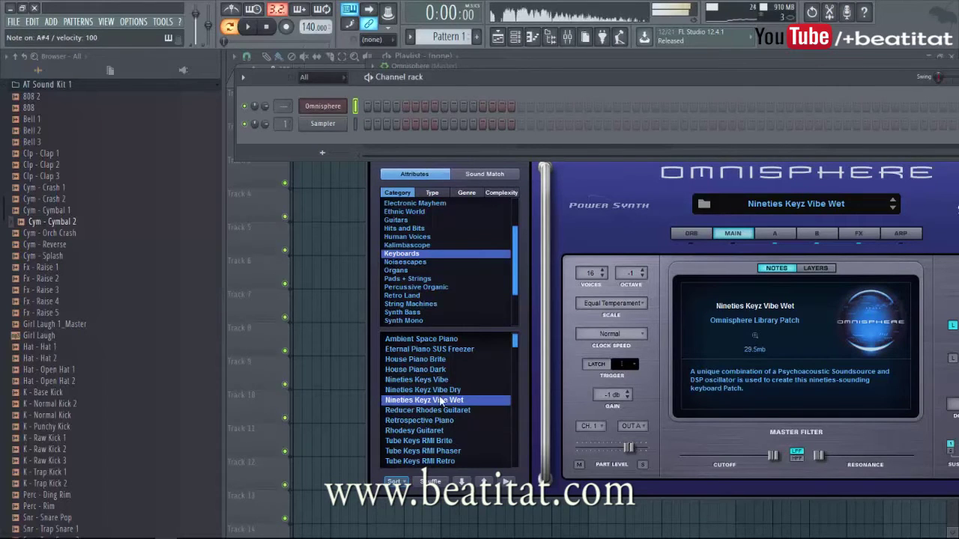
click(453, 442)
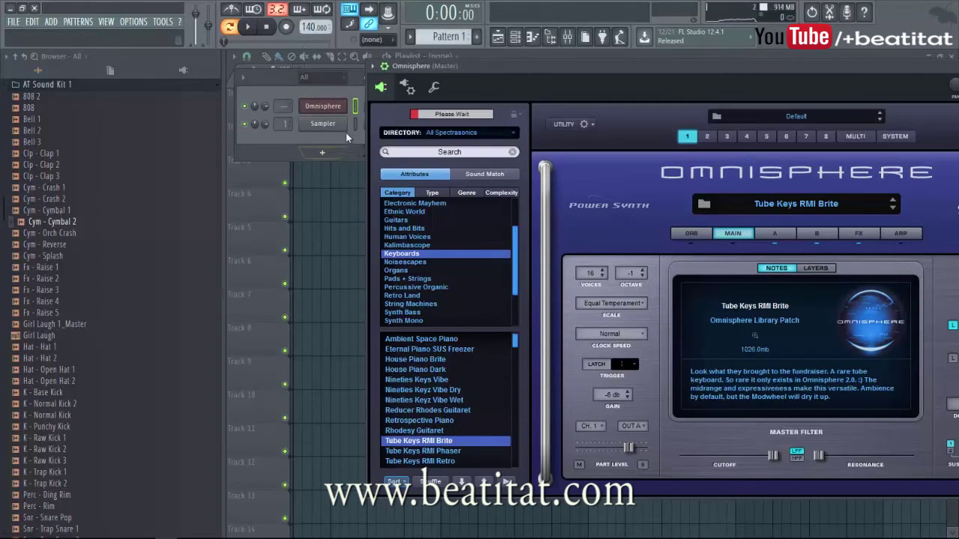
click(352, 132)
click(355, 108)
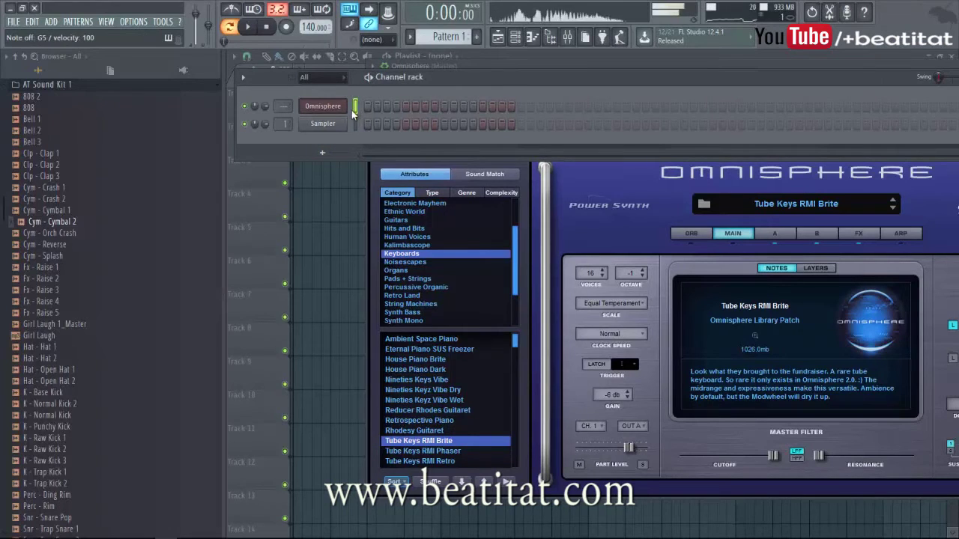
Open the Midi folder of the AT Melody & Drum MIDI Score Kit in the browser
scroll(67, 232, up, 6)
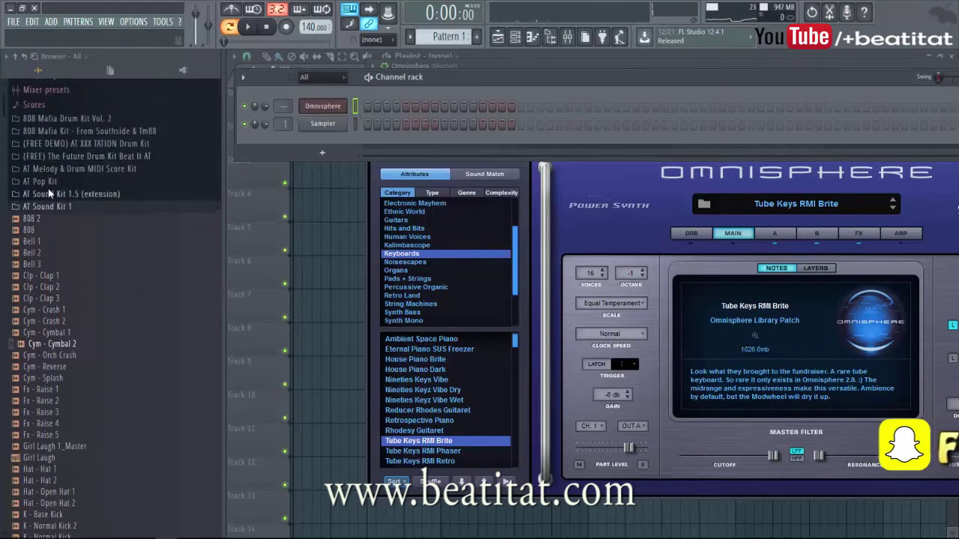
click(87, 240)
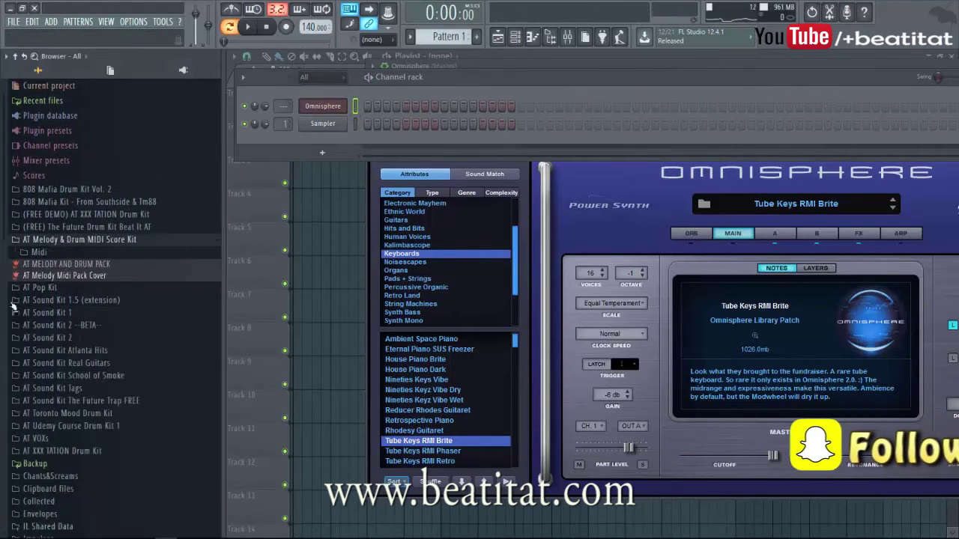
click(88, 254)
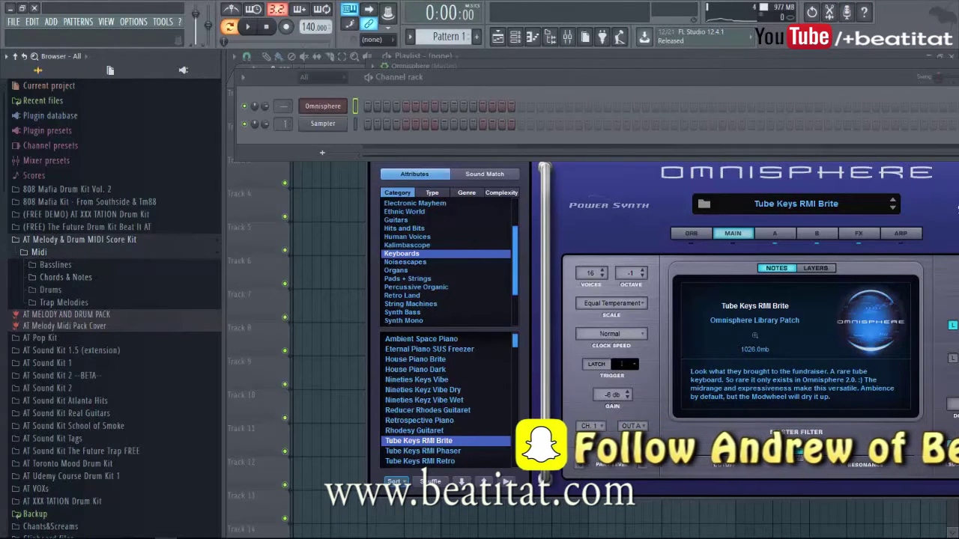
Look through the Drums and Chords & Notes folders of the MIDI kit
click(80, 293)
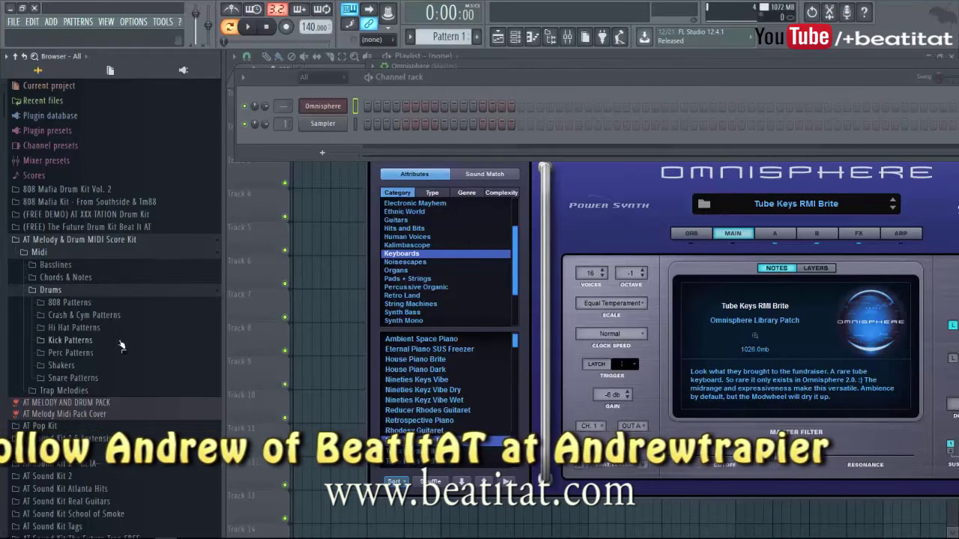
click(106, 291)
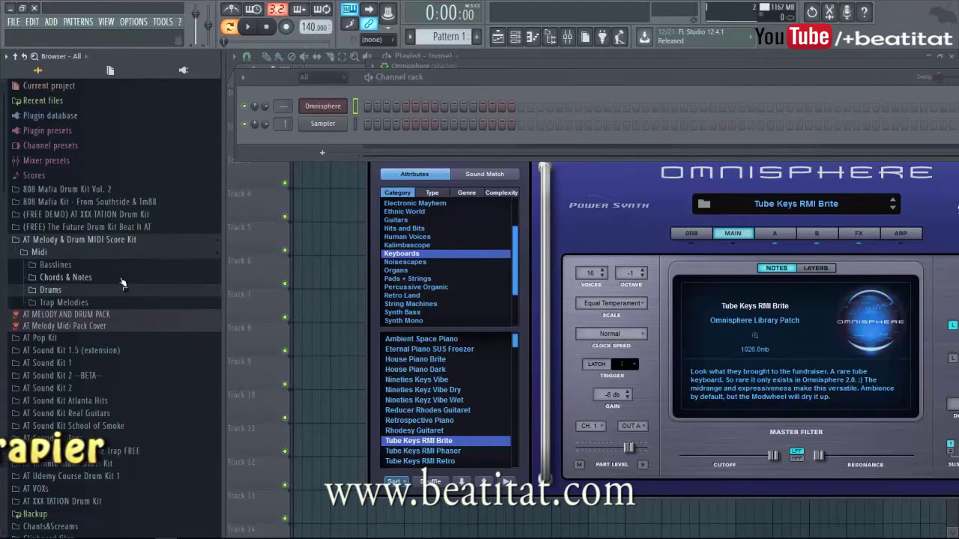
click(119, 278)
scroll(106, 300, down, 3)
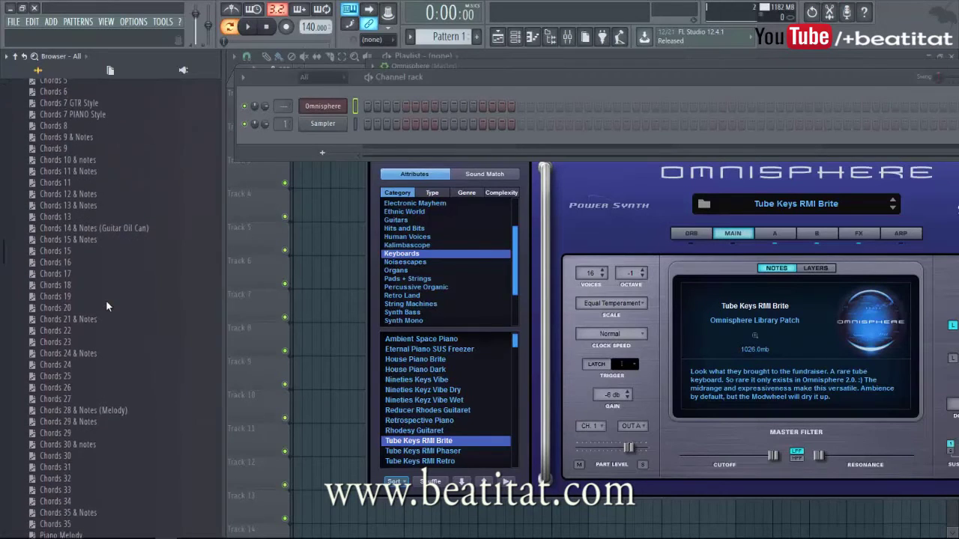
scroll(83, 336, up, 7)
click(59, 276)
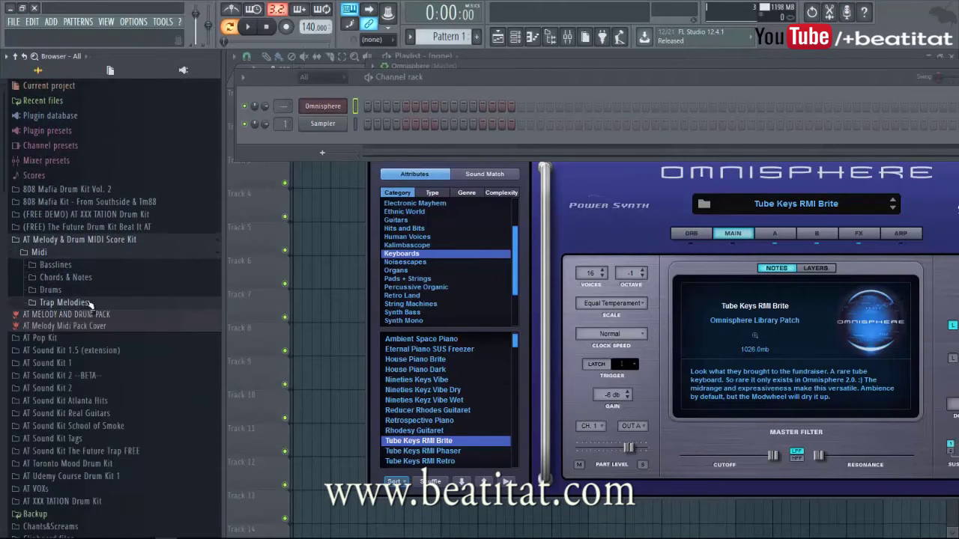
Try the TRAP Melody 32 and TRAP Melody 34 MIDI files on the Omnisphere channel and play them
click(74, 302)
drag(84, 495, 315, 119)
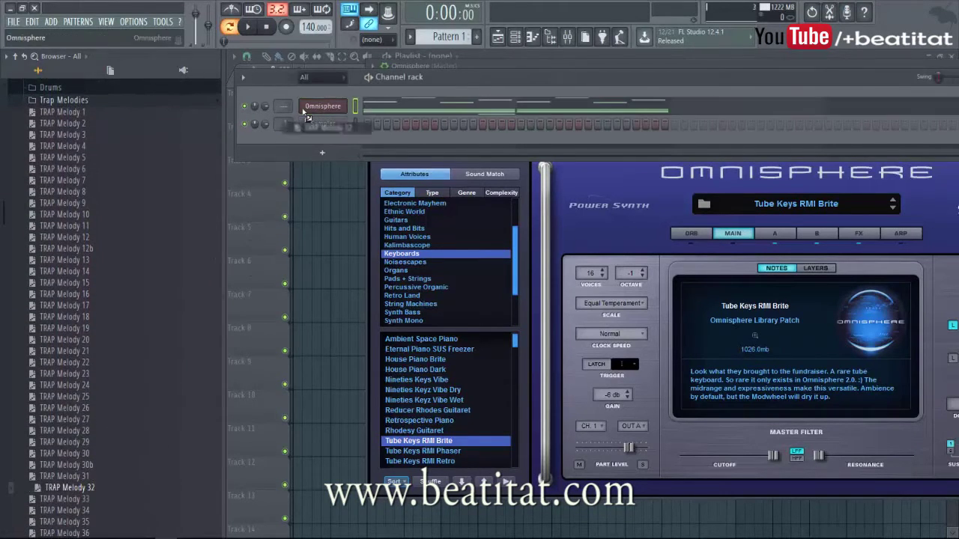
key(space)
key(space)
drag(106, 511, 354, 109)
key(space)
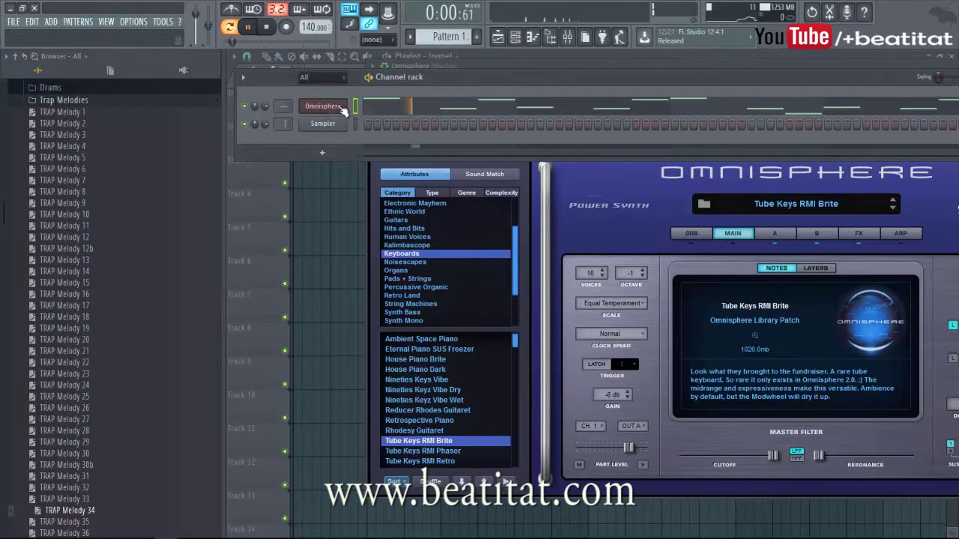
Switch Omnisphere to the Rhodesy Guitaret patch, then load the Chords 11 MIDI file onto its channel and play it
click(405, 431)
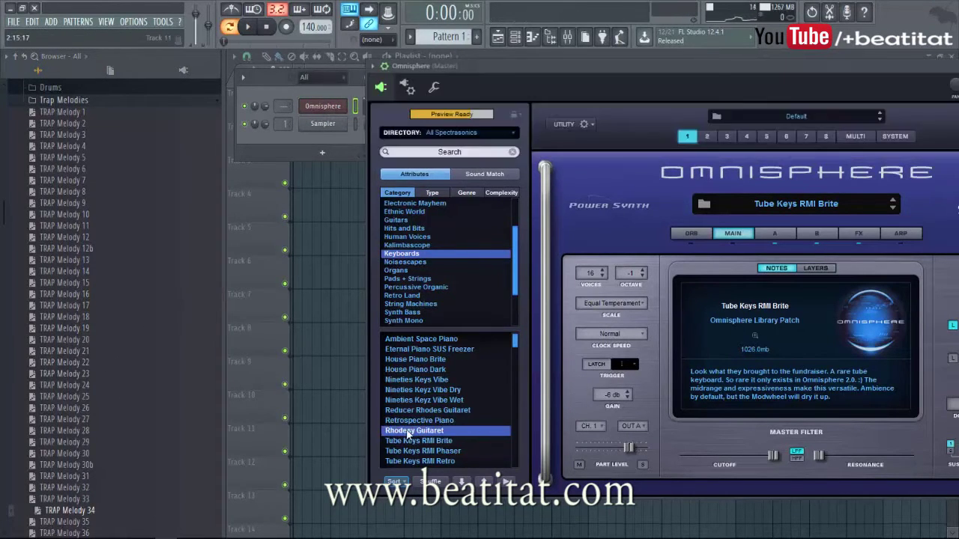
key(space)
scroll(65, 238, up, 5)
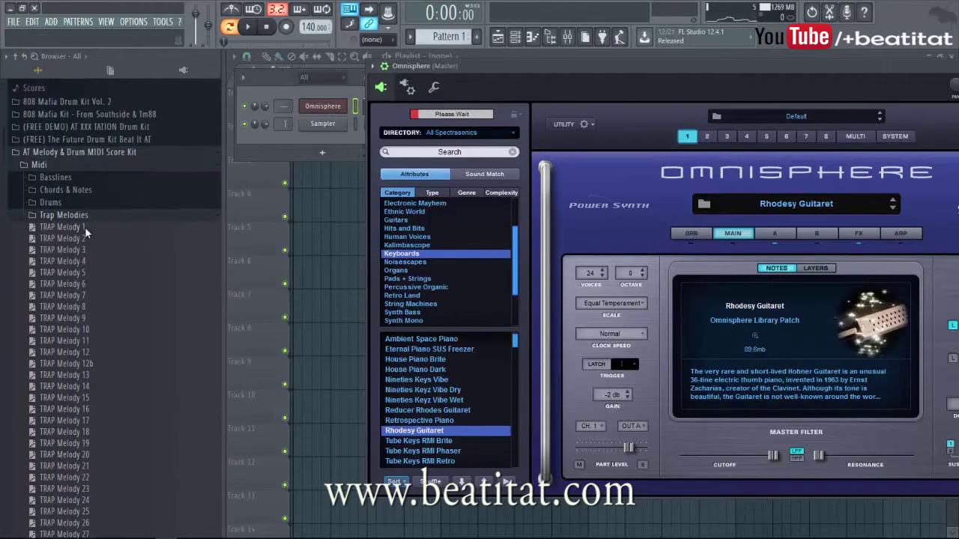
click(65, 237)
click(106, 211)
scroll(151, 206, down, 4)
click(262, 143)
drag(60, 313, 327, 110)
key(space)
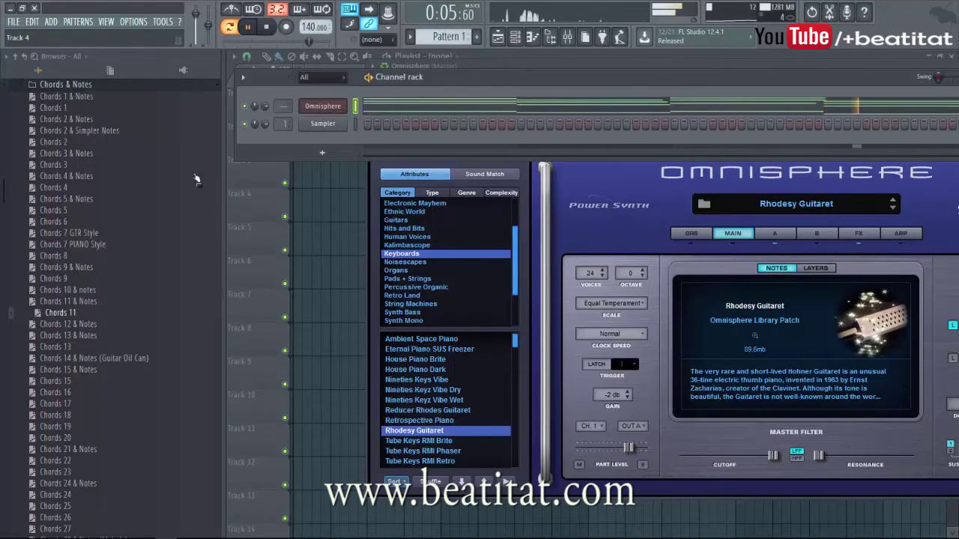
Collapse the Chords & Notes folder, close the Omnisphere window and stop playback
click(125, 87)
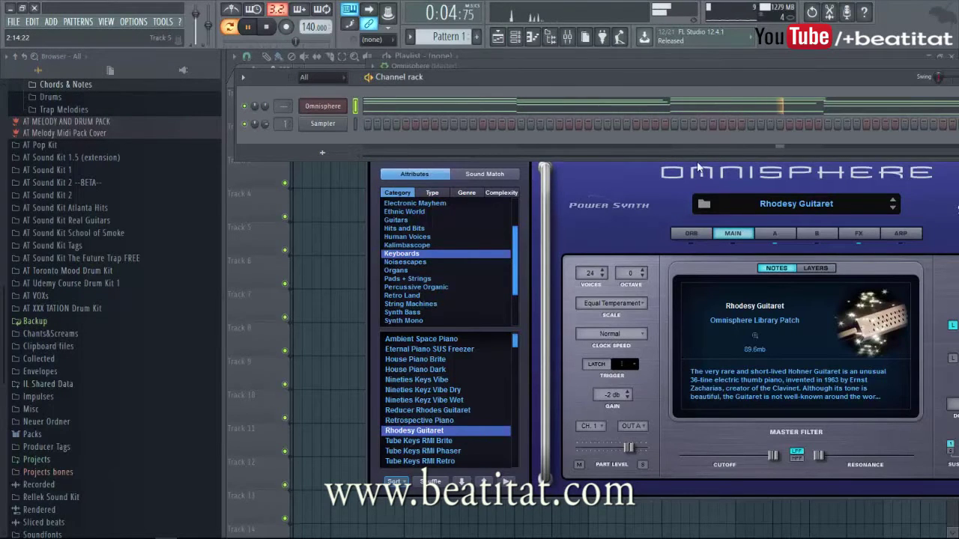
click(673, 174)
drag(847, 73, 702, 164)
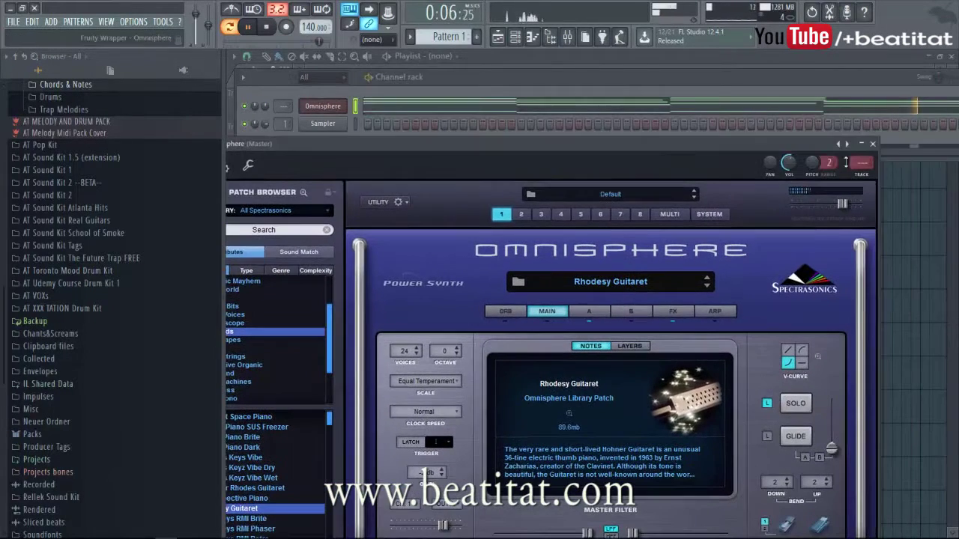
click(862, 158)
scroll(111, 221, up, 5)
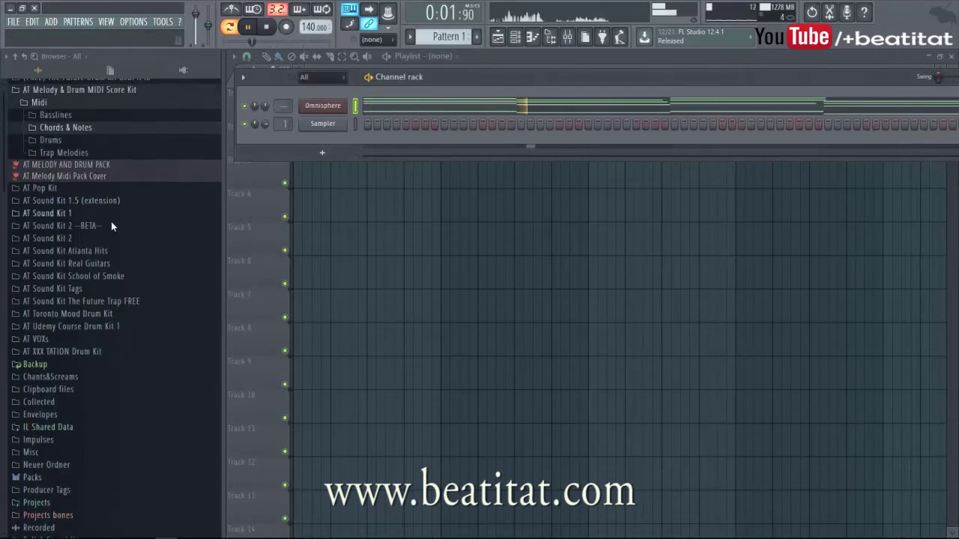
key(space)
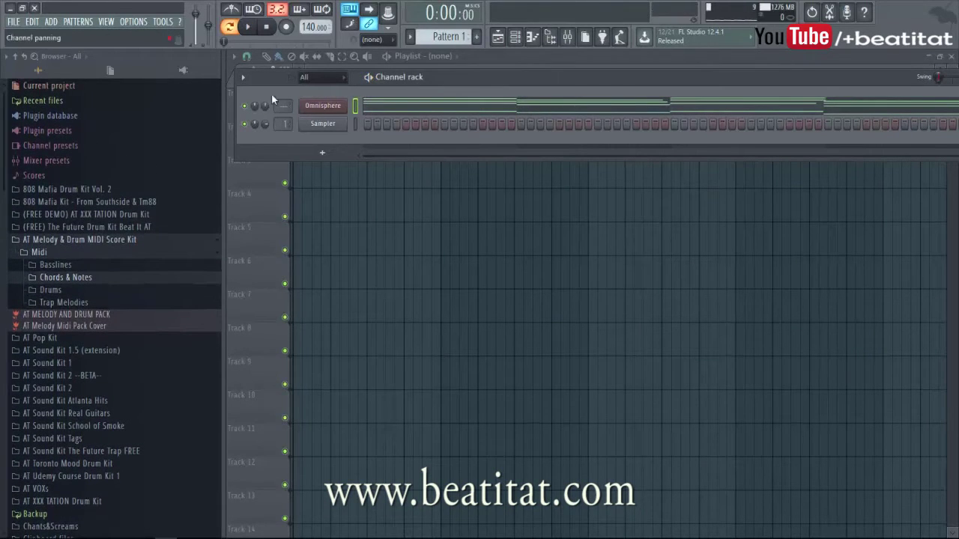
Collapse the Midi folder and open the Kicks folder of AT Sound Kit 2
click(57, 258)
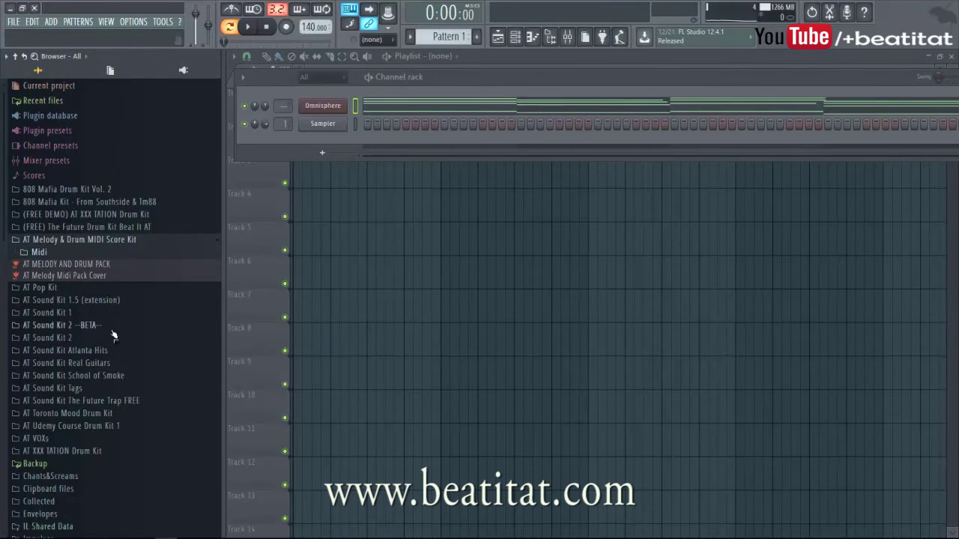
click(57, 340)
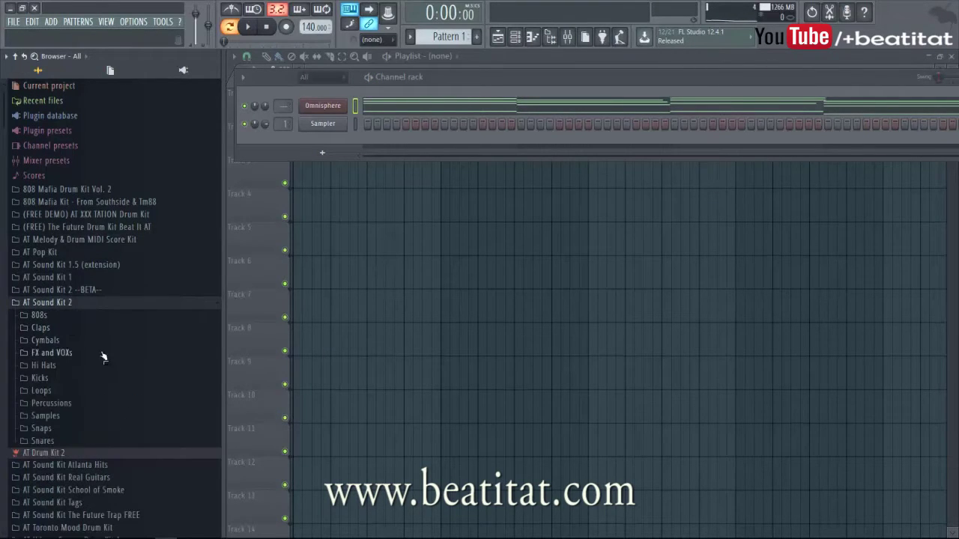
scroll(87, 356, down, 5)
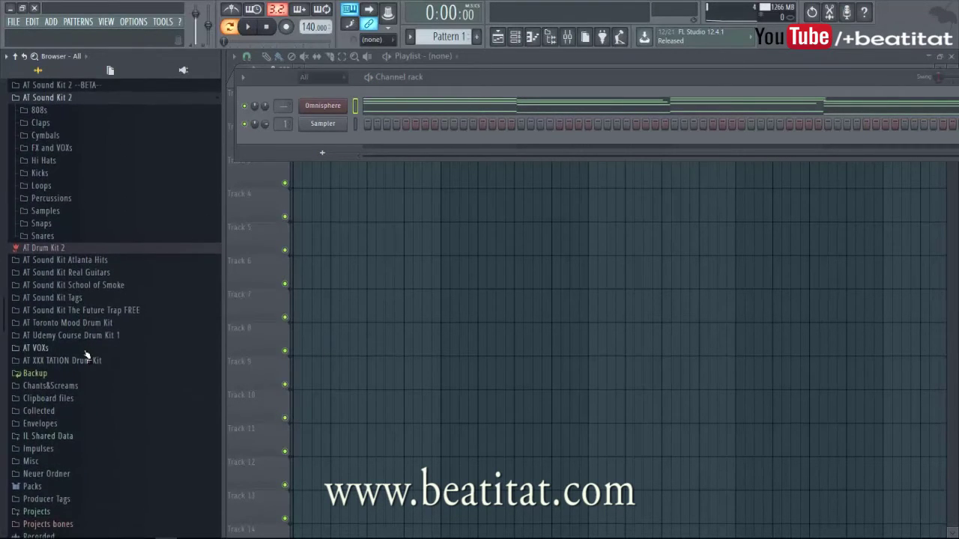
click(71, 174)
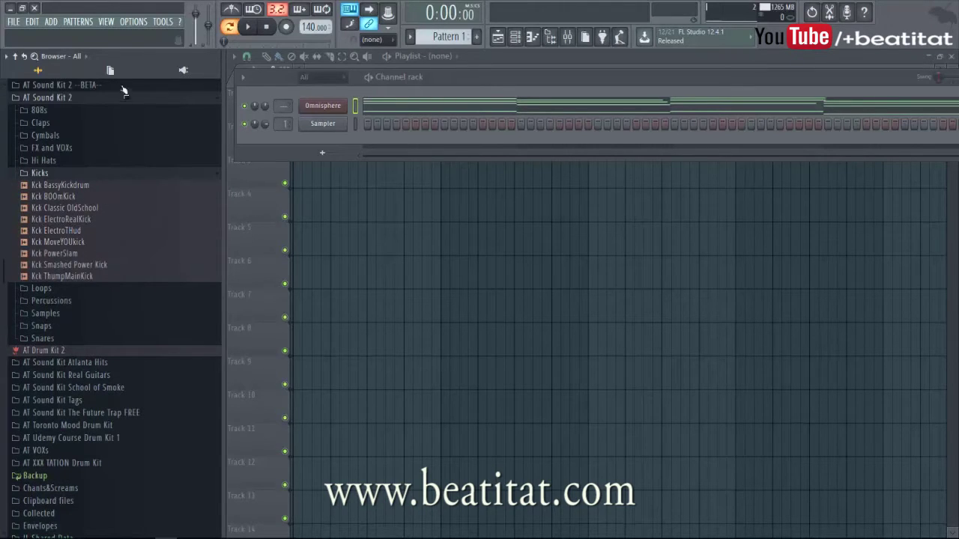
Audition kick samples and add Kck ThumpMainKick as a new channel with a hit on the first step
click(98, 256)
drag(147, 225, 330, 154)
click(77, 265)
click(74, 276)
key(space)
key(space)
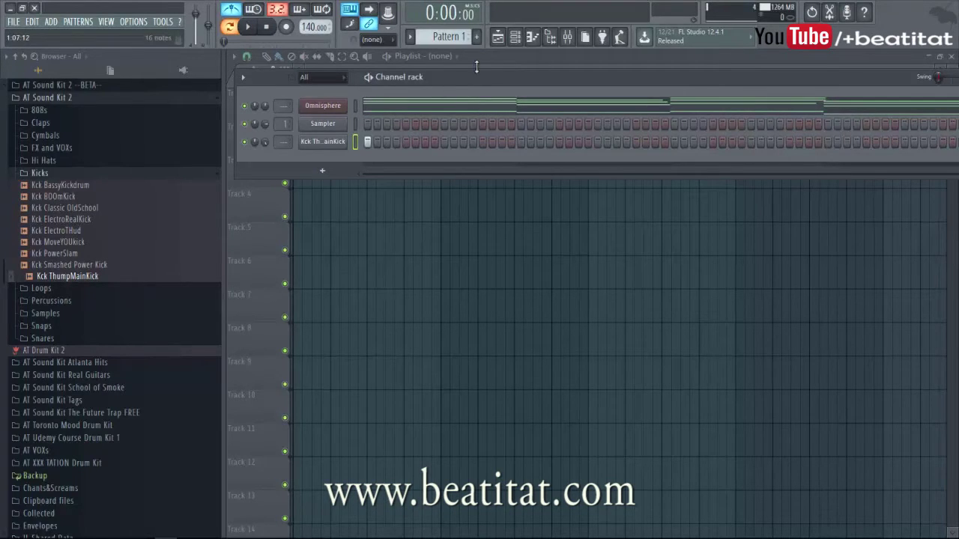
Reposition the channel rack and add Kck ThumpMainKick hits on steps 17, 33 and 49 while the pattern plays
key(space)
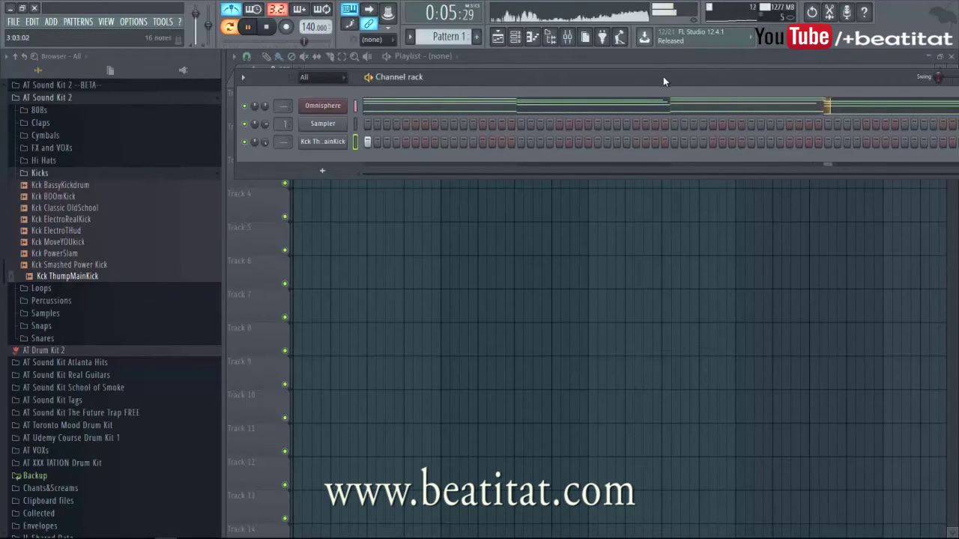
drag(663, 77, 594, 81)
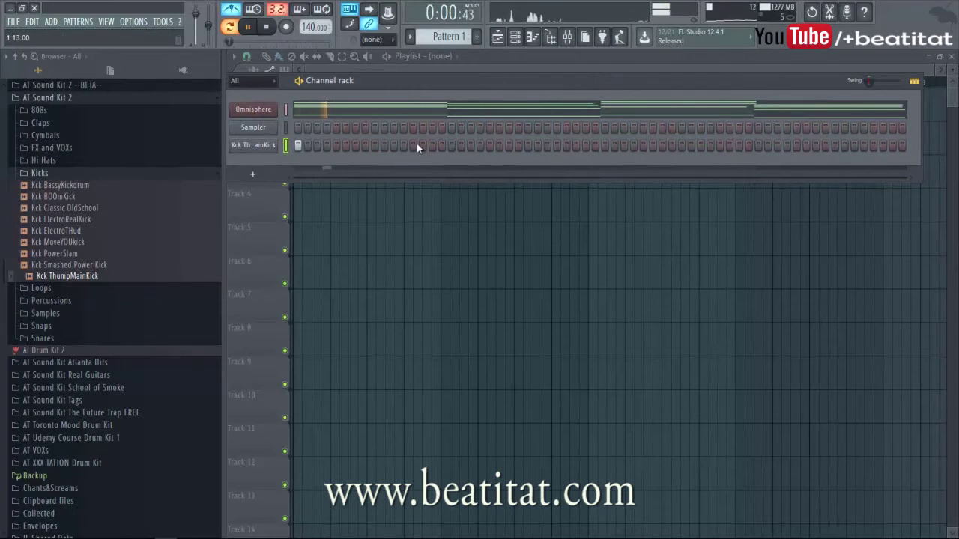
click(451, 146)
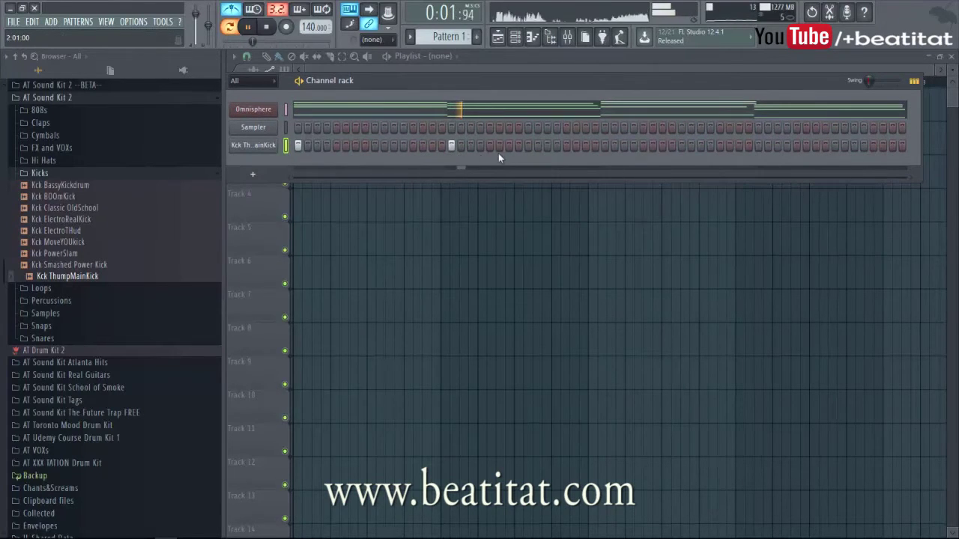
click(603, 146)
click(758, 145)
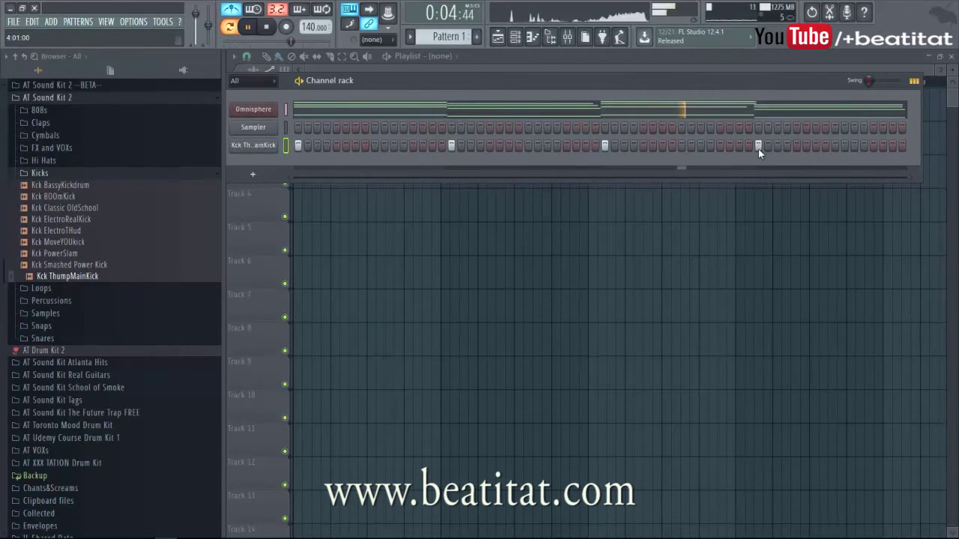
key(space)
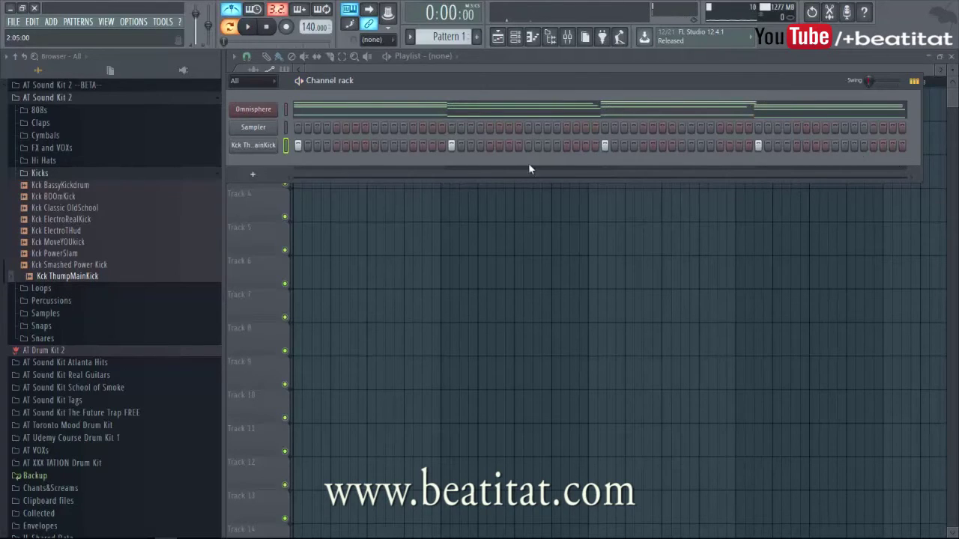
click(451, 145)
Collapse the Kicks folder, open Snares in AT Sound Kit 2, and add Snr PoppyTrap as a new channel
click(64, 177)
click(78, 236)
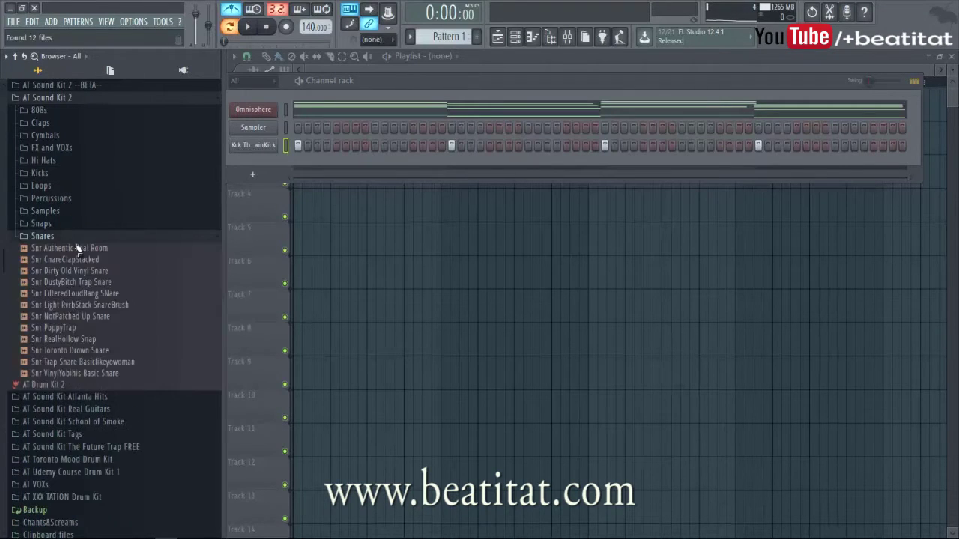
click(75, 328)
drag(89, 337, 368, 176)
Add Snr PoppyTrap hits on steps 9, 15, 25, 41 and 57 during playback and turn off the metronome
key(space)
click(374, 163)
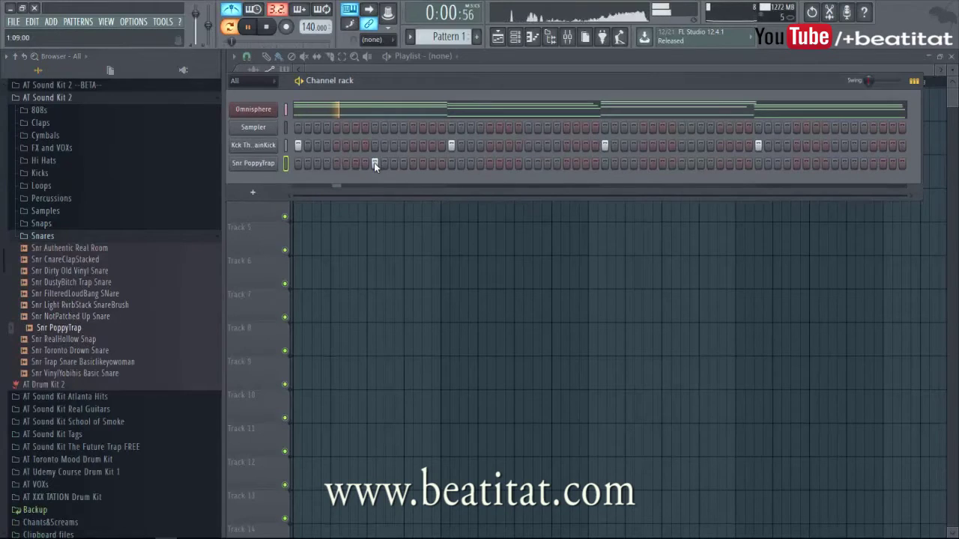
click(528, 164)
click(681, 164)
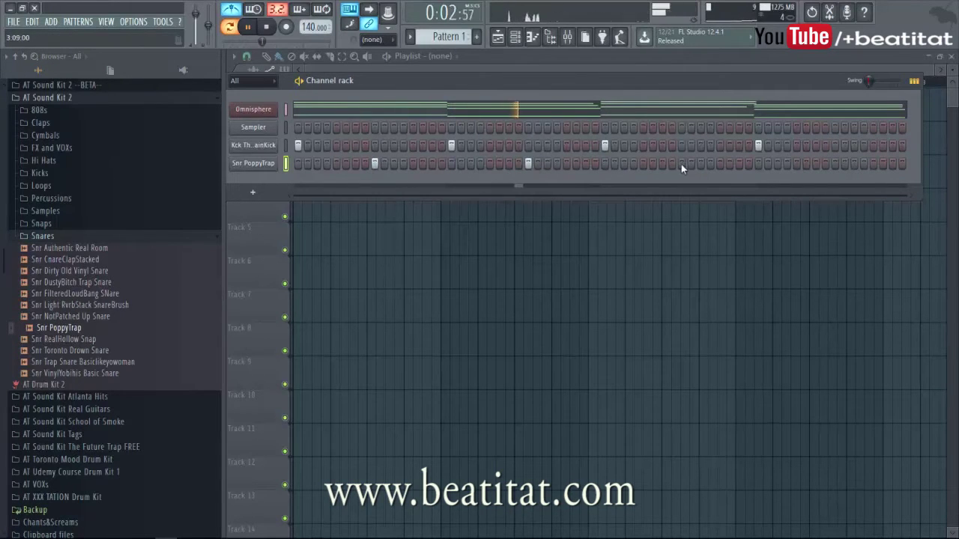
click(834, 163)
click(233, 9)
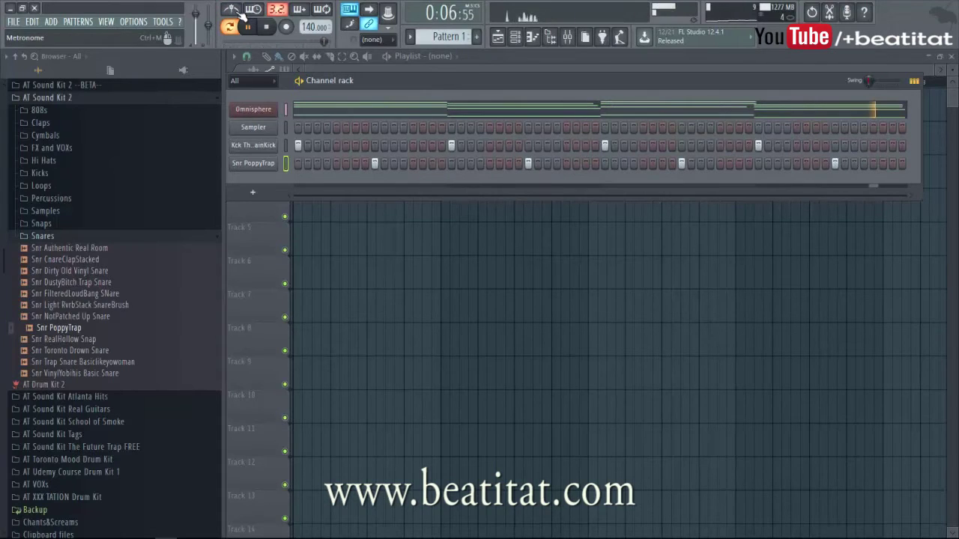
key(space)
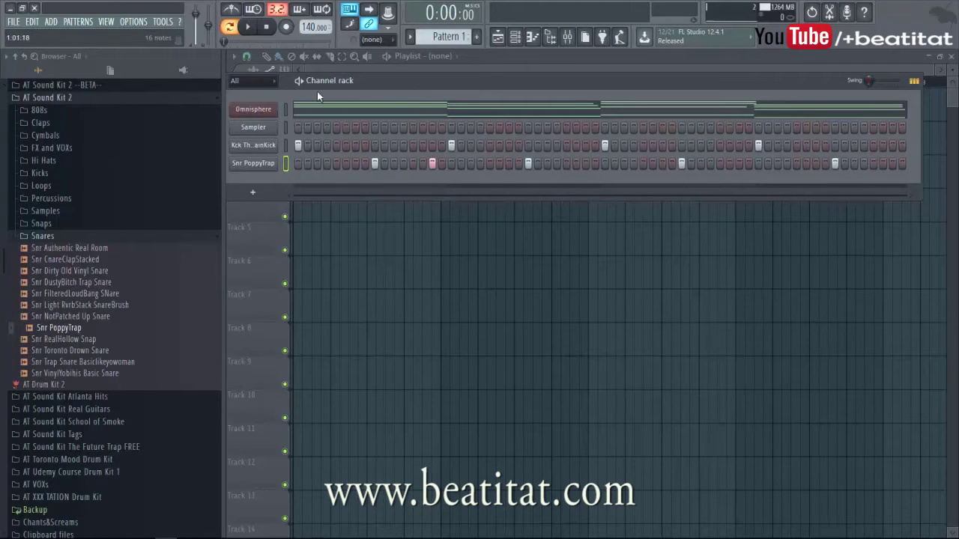
Examine the Omnisphere chord notes in the piano roll and close it again
click(450, 110)
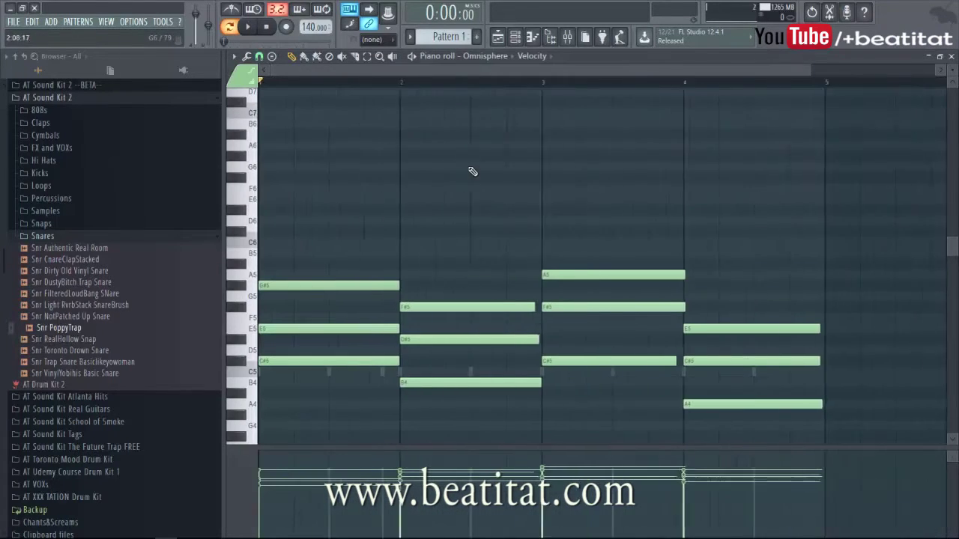
drag(393, 68, 731, 69)
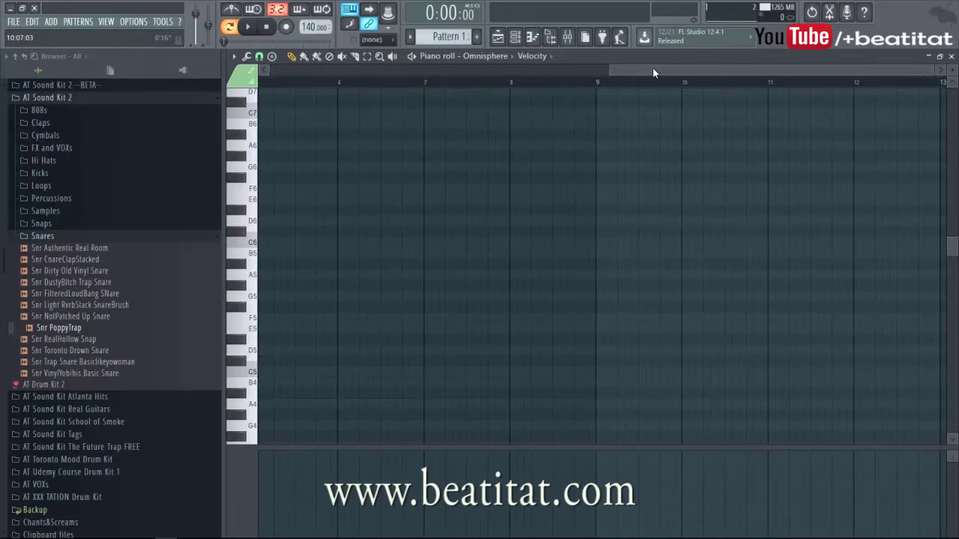
drag(653, 73, 322, 72)
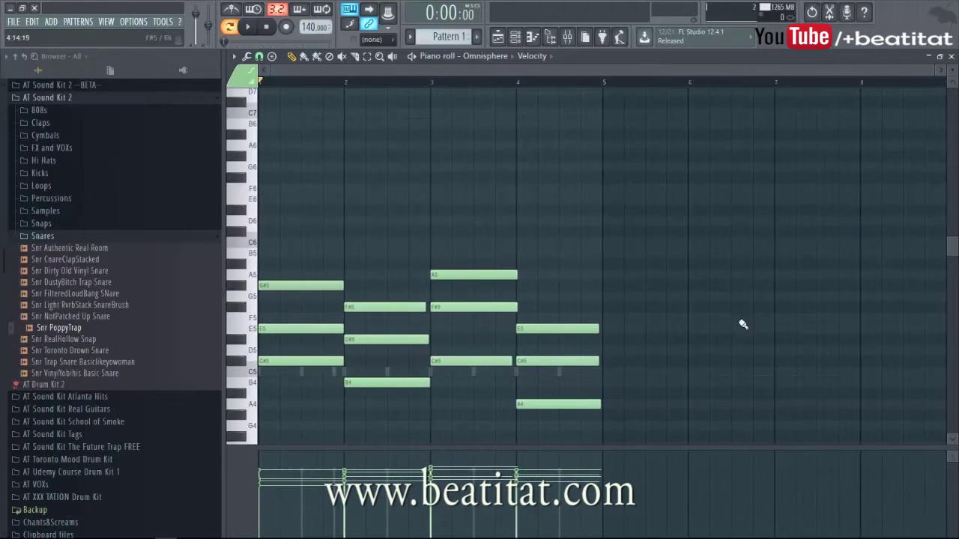
key(F7)
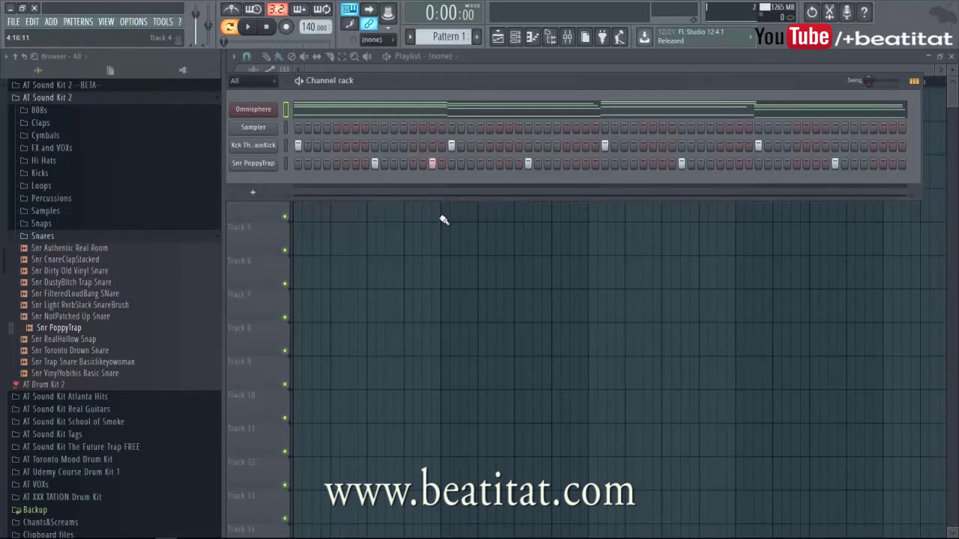
Try extra Snr PoppyTrap hits on steps 45 and 47 during playback, keeping only the one on step 47
key(space)
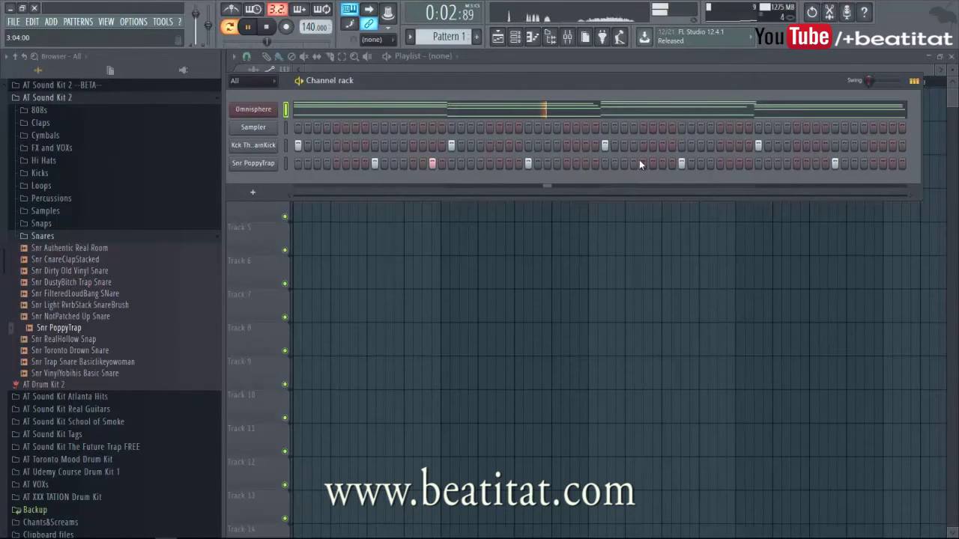
click(723, 165)
click(739, 165)
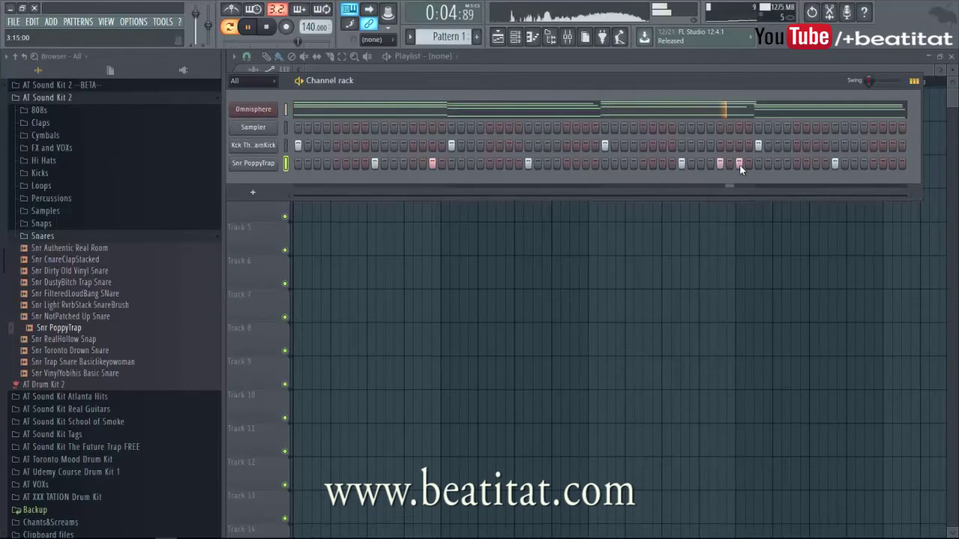
right_click(721, 165)
right_click(738, 165)
click(739, 164)
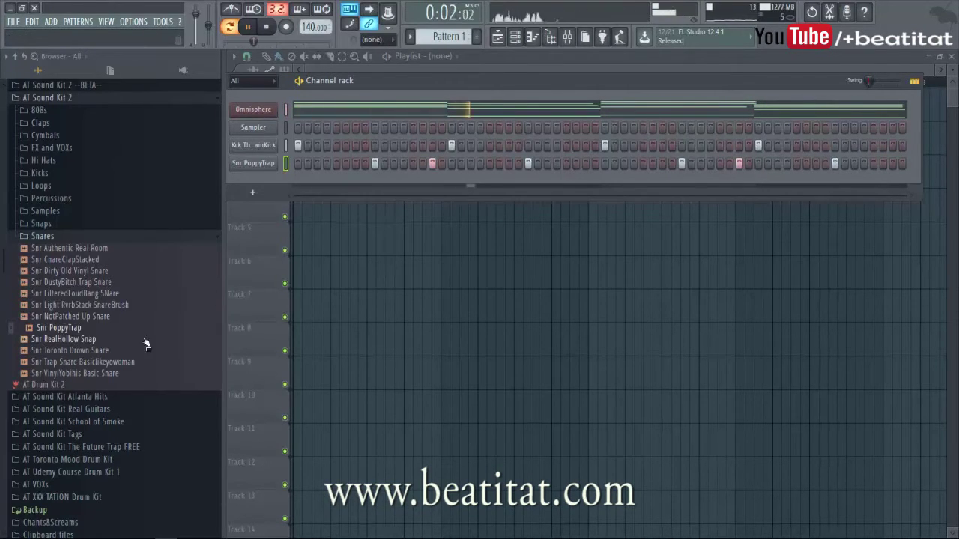
Move the kick hits on steps 17 and 49 to steps 21 and 53, and check the rhythm against the metronome
key(space)
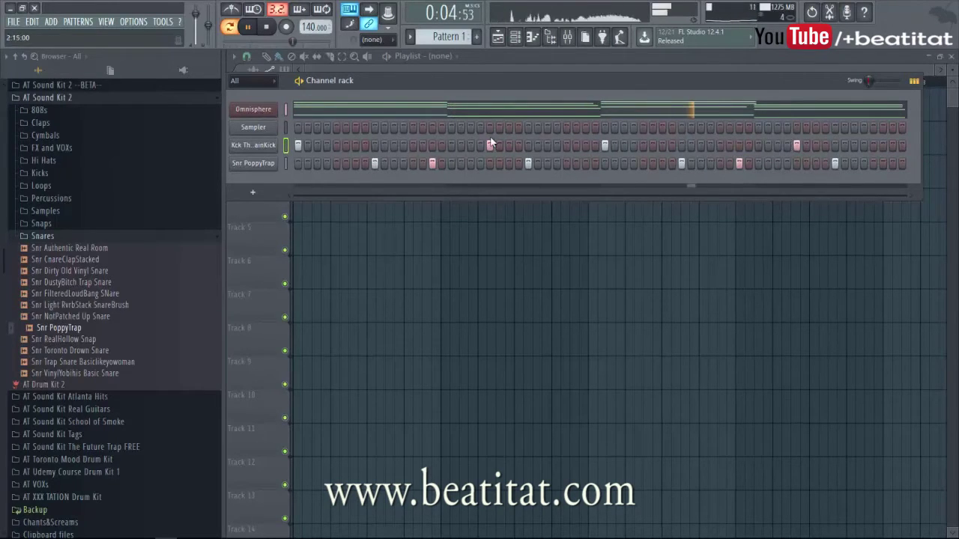
click(230, 9)
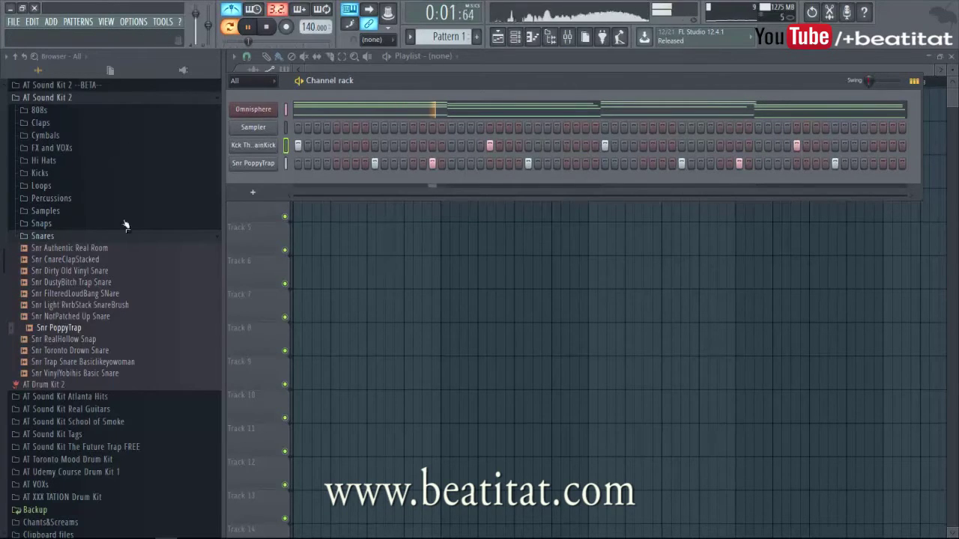
key(space)
Audition snare samples in AT Sound Kit 2 and add Snr FilteredLoudBang SNare as a new channel
click(141, 280)
click(132, 294)
click(130, 285)
drag(126, 294, 315, 193)
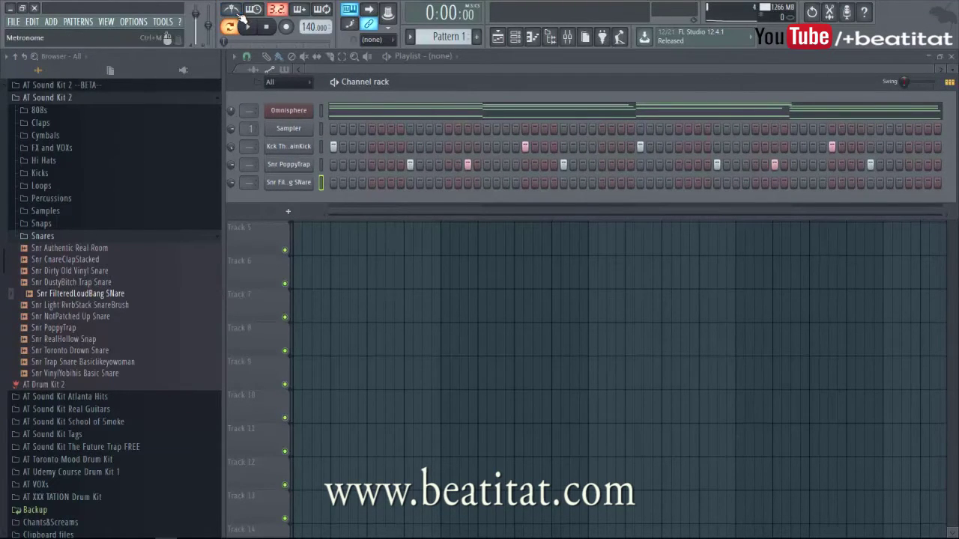
key(space)
click(389, 182)
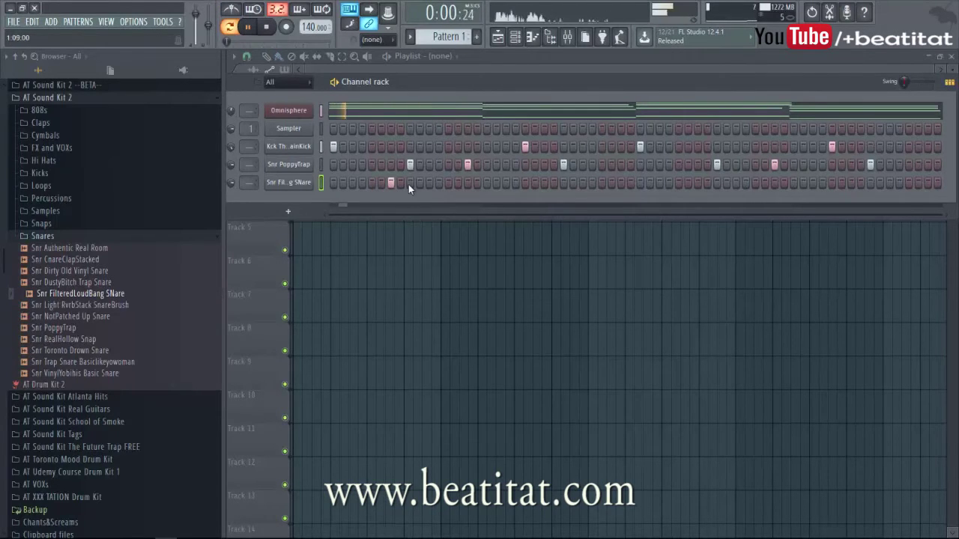
click(390, 182)
key(space)
key(space)
Route the Snr FilteredLoudBang SNare channel to mixer track 2 and load Fruity Reeverb 2 in its first effect slot
click(291, 182)
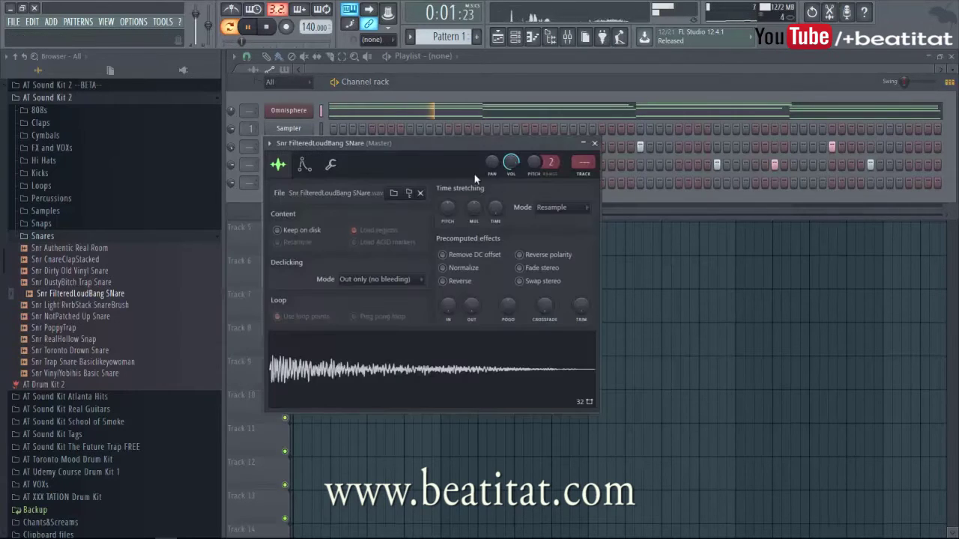
click(577, 177)
key(space)
click(864, 92)
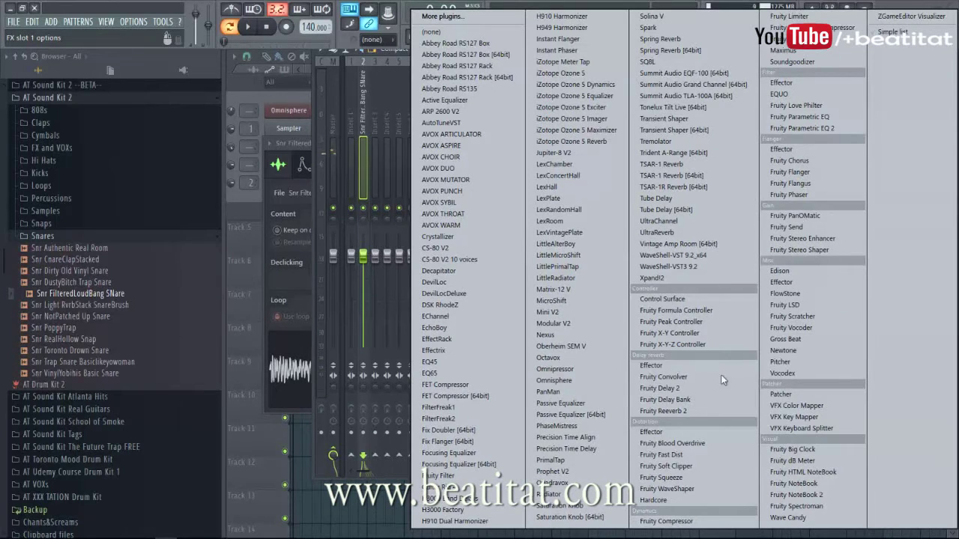
click(701, 411)
key(space)
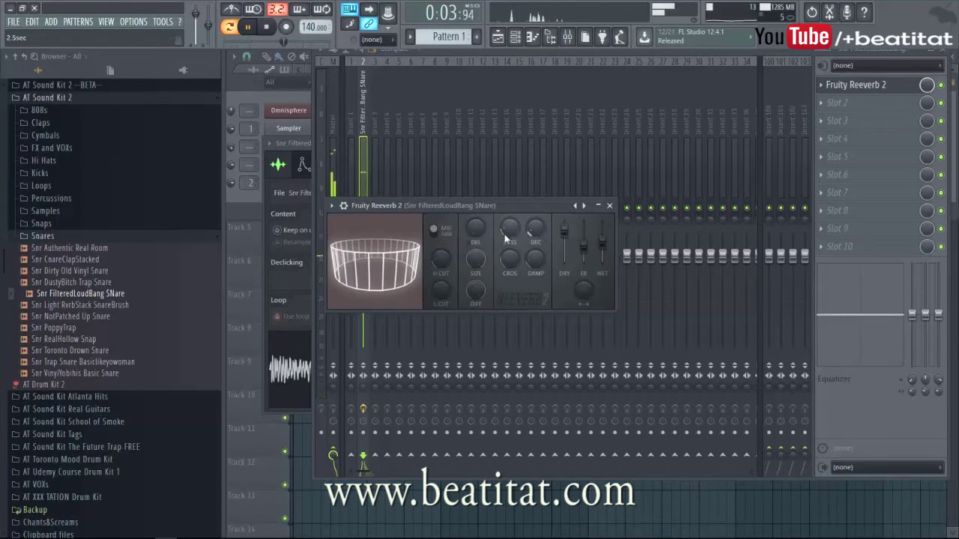
Close the reverb, lower mixer track 2's volume, and place Snr FilteredLoudBang SNare hits on steps 13 and 45
click(610, 206)
click(355, 257)
drag(363, 259, 364, 278)
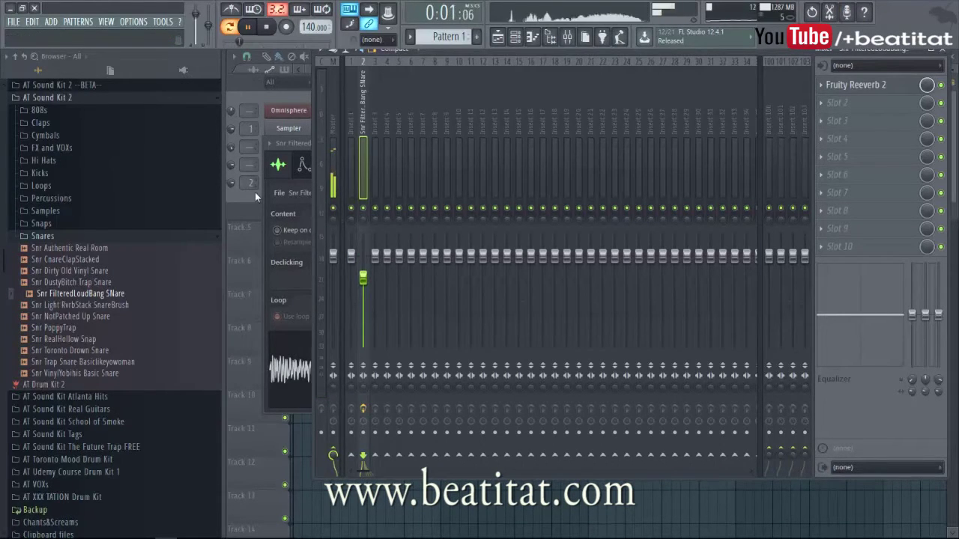
click(255, 192)
click(754, 184)
Audition more snare samples in AT Sound Kit 2, down to Snr VinylYobihis Basic Snare, over the playing pattern
click(136, 307)
click(125, 327)
click(111, 361)
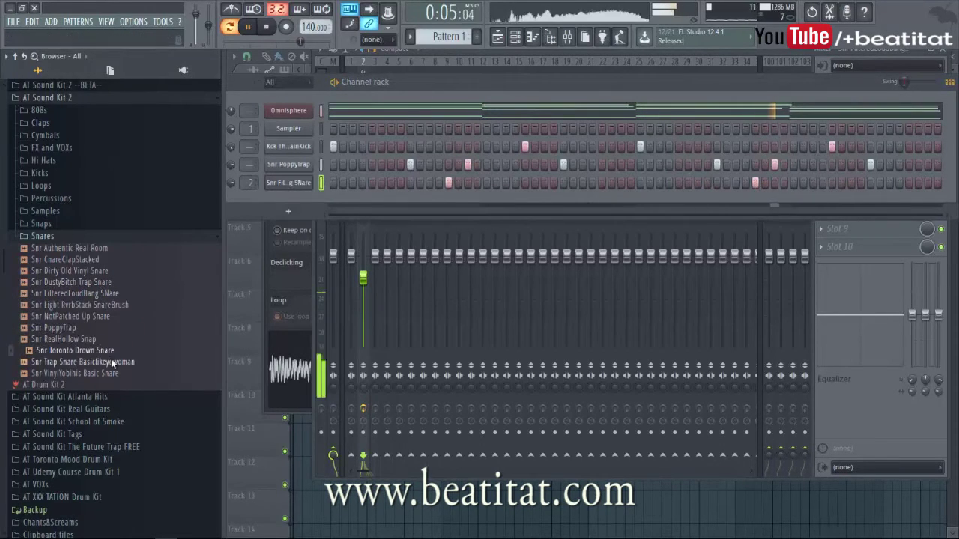
click(117, 373)
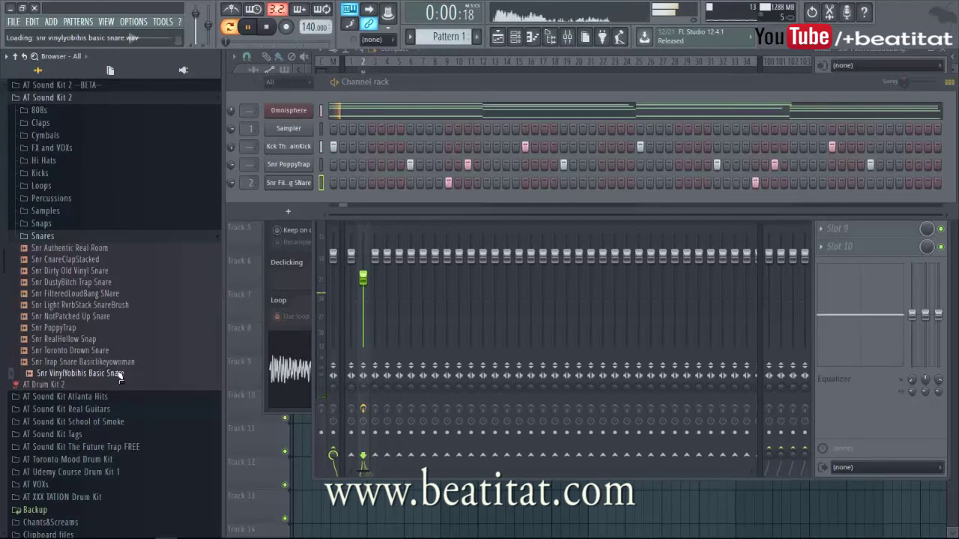
Open AT Sound Kit 1 and add Snr - Trap Snare 1 as a new channel
scroll(50, 216, up, 4)
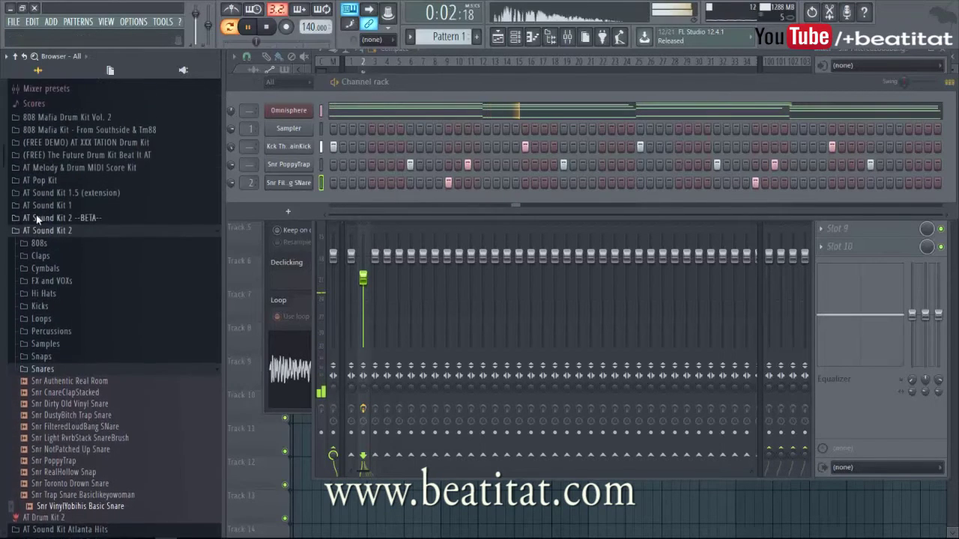
click(39, 206)
scroll(70, 495, down, 4)
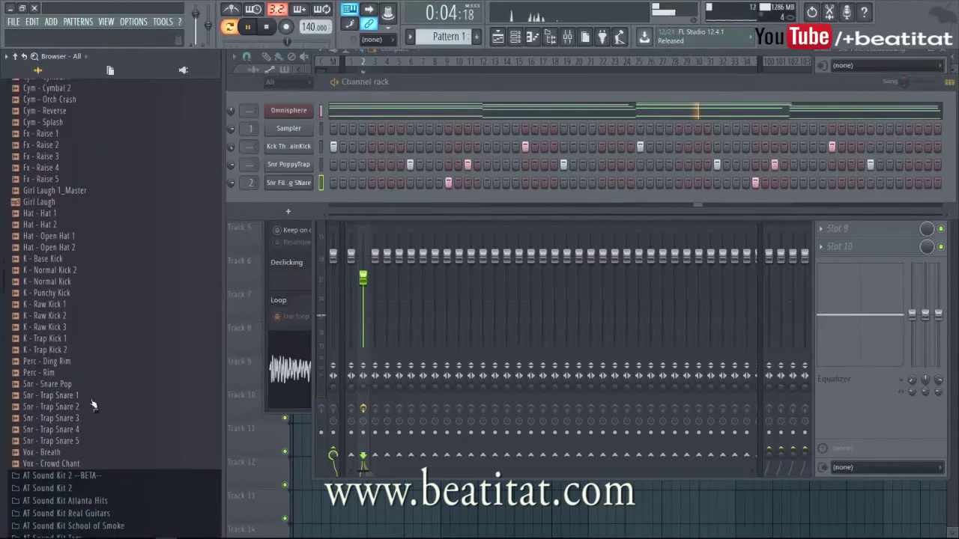
drag(57, 392, 300, 217)
Place Snr - Trap Snare 1 hits on steps 7 and 19, reposition the channel rack and restart playback
click(391, 200)
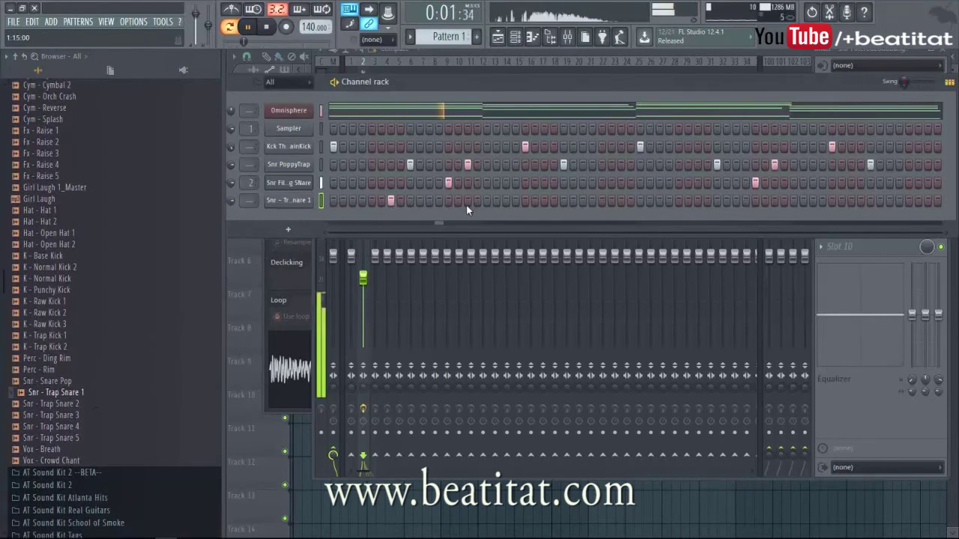
click(514, 200)
right_click(514, 200)
click(505, 200)
key(space)
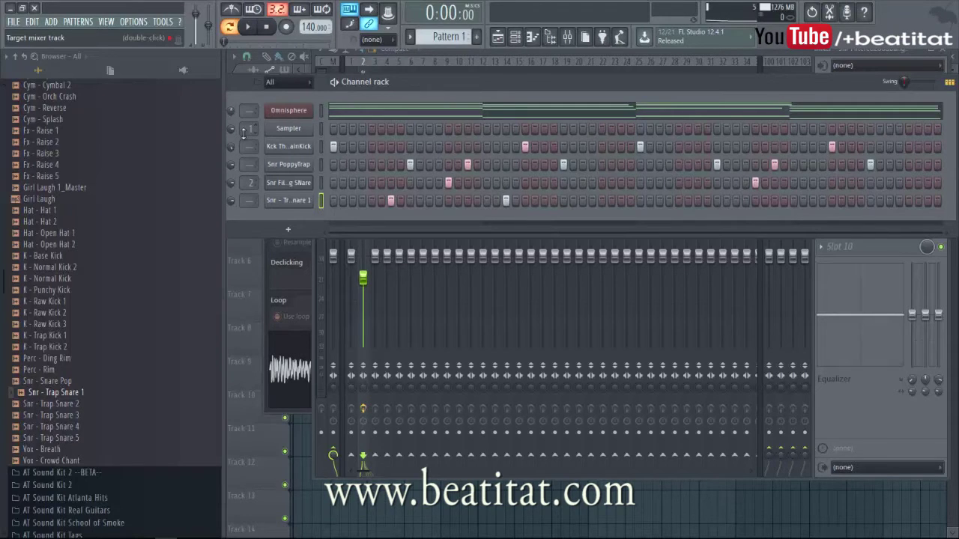
drag(685, 87, 660, 102)
key(space)
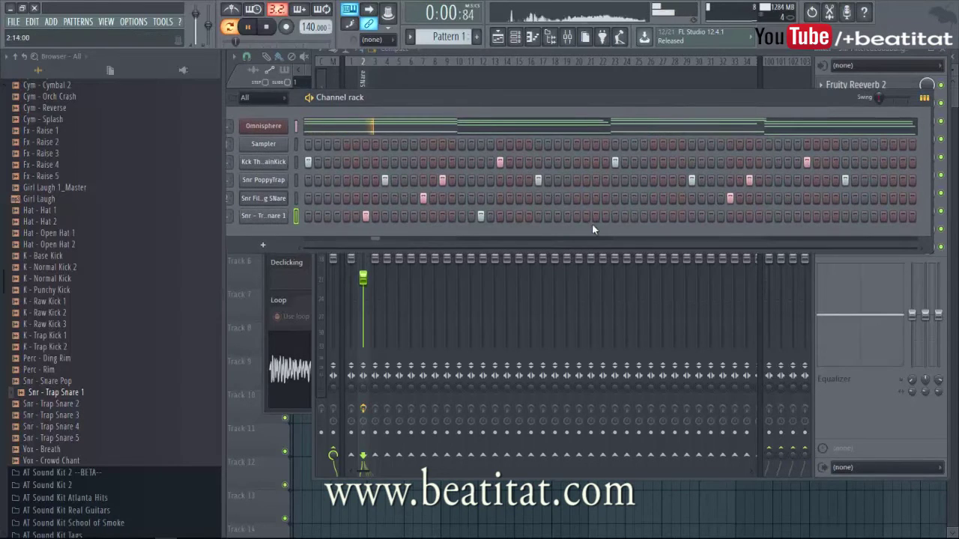
click(558, 216)
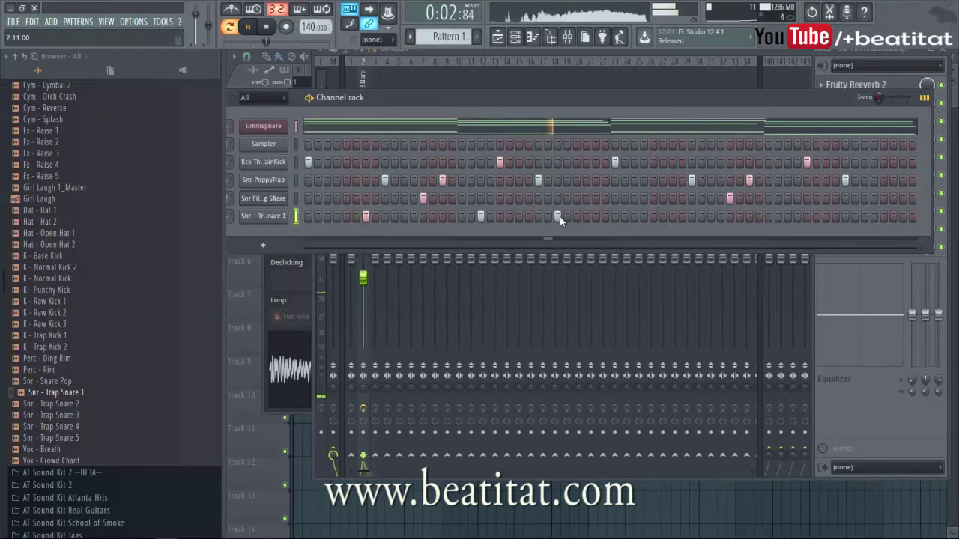
right_click(557, 217)
click(568, 217)
right_click(569, 217)
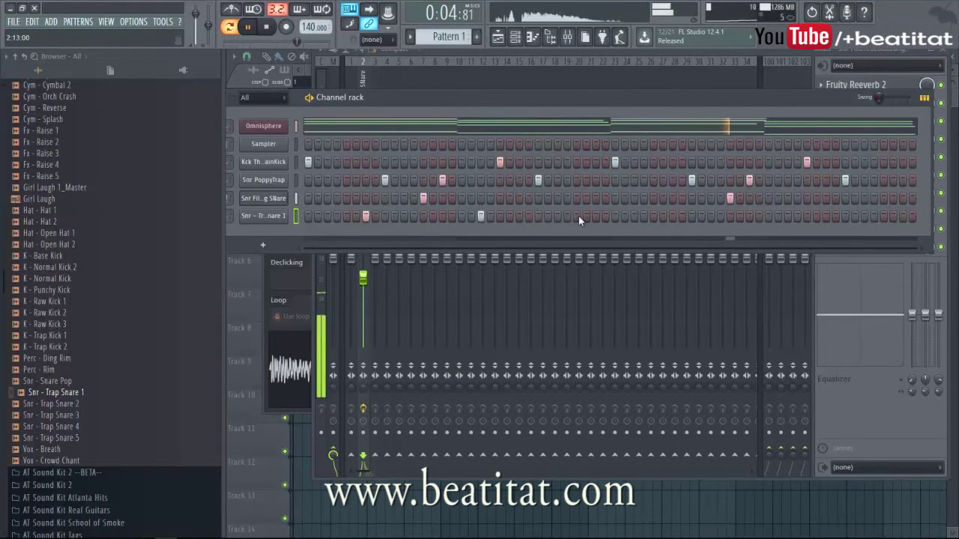
Add Snr - Trap Snare 1 hits on steps 31 and 32 of the pattern
click(603, 217)
click(595, 216)
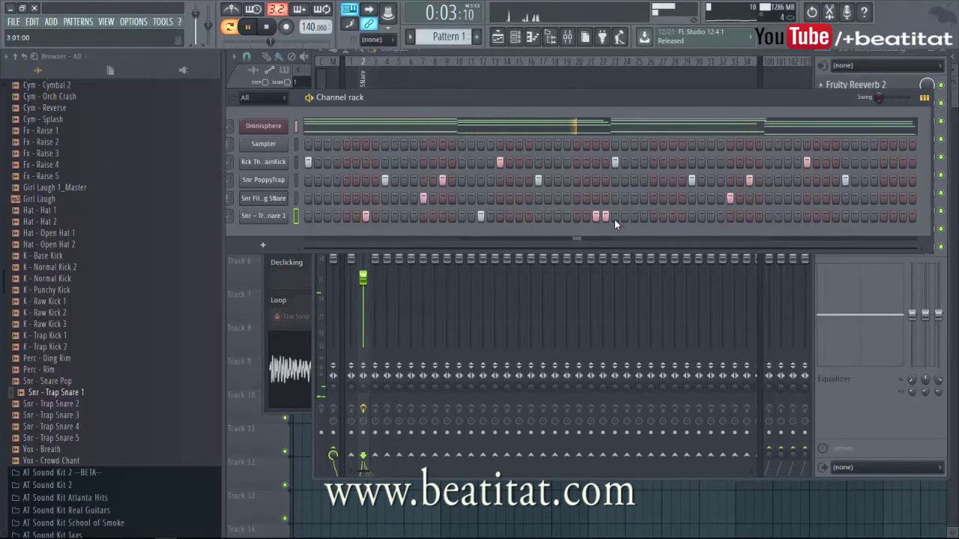
Add Snr - Trap Snare 1 hits on steps 39, 51, 61, 63 and 64 of Pattern 1
click(672, 216)
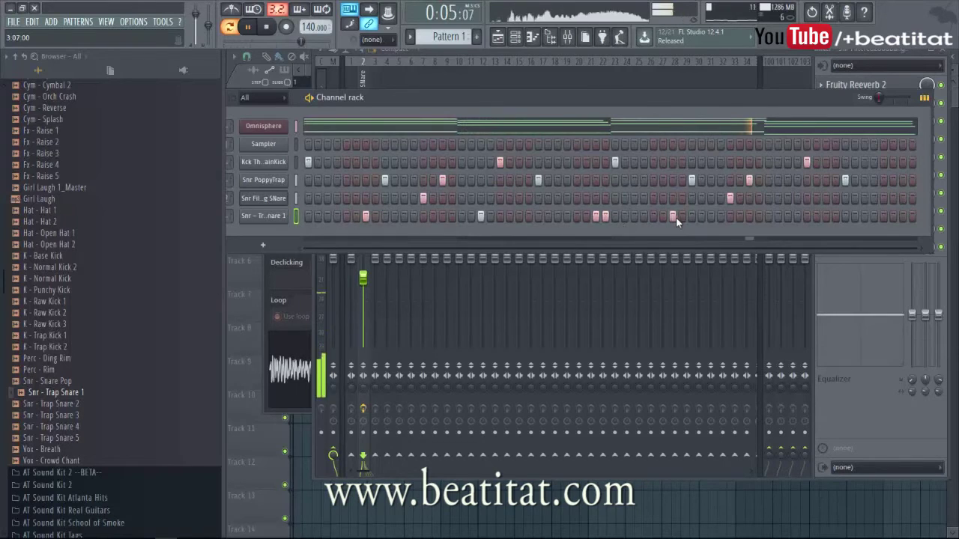
click(786, 217)
click(912, 217)
click(904, 217)
click(883, 217)
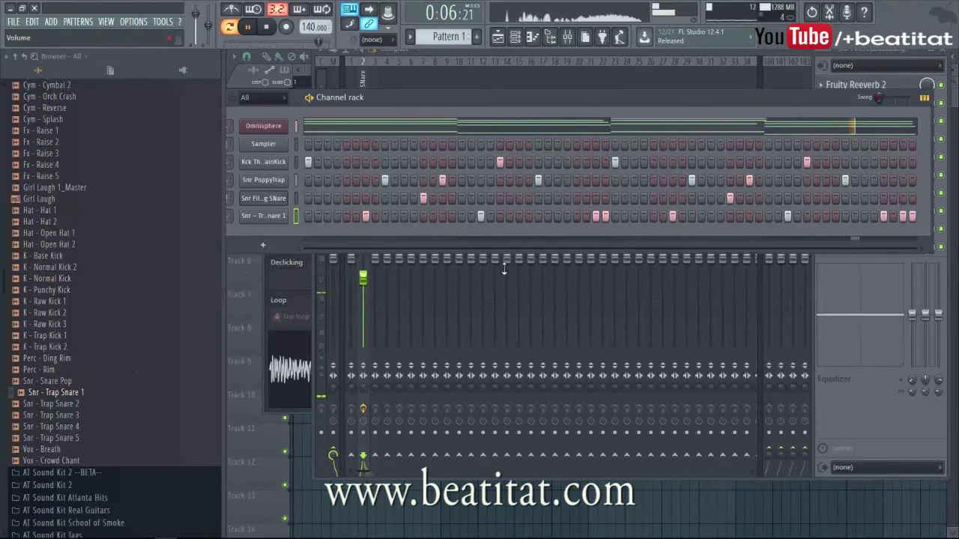
Add a kick hit on step 59 of Pattern 1
click(895, 163)
click(894, 163)
click(865, 164)
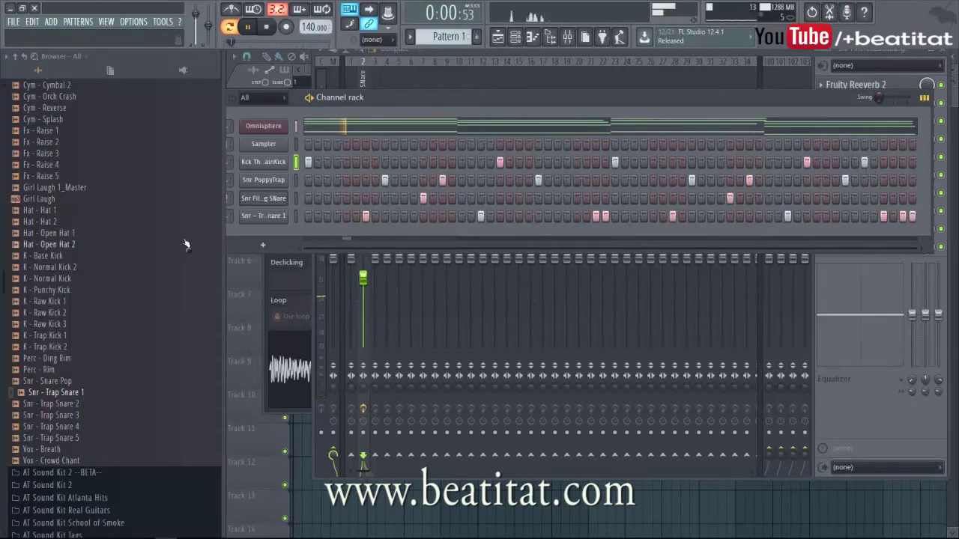
Add Hat - Open Hat 1 from AT Sound Kit 1 as a new channel with hits on steps 9 and 41
drag(62, 238, 300, 239)
key(space)
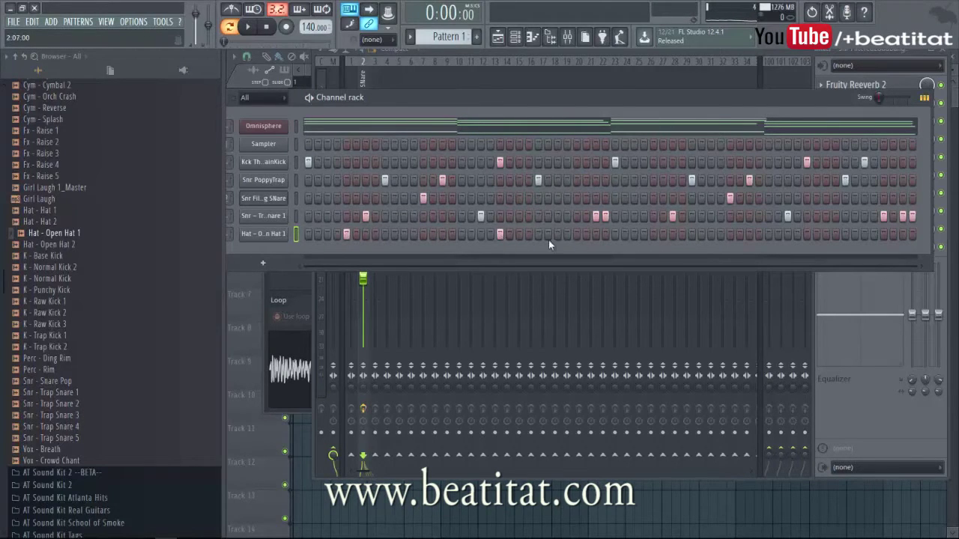
click(653, 233)
key(space)
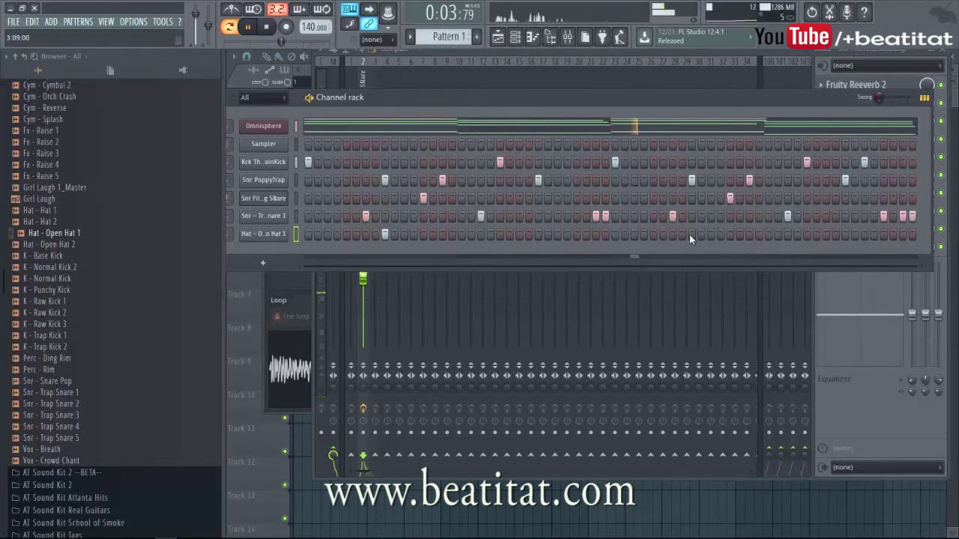
Reposition the channel rack and replace the open hat sample with Hat - Open Hat 2 and finally Perc - Ding Rim
drag(581, 104, 618, 94)
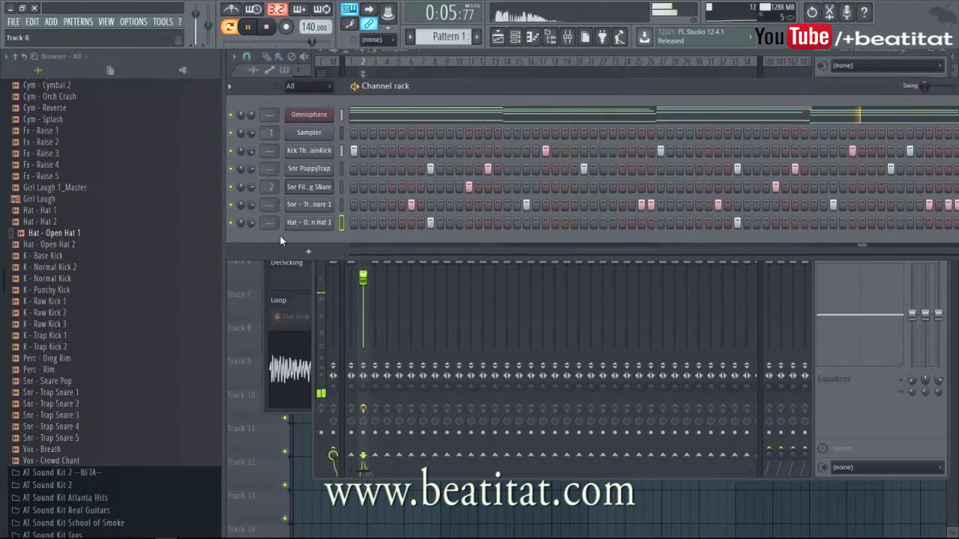
drag(72, 244, 318, 229)
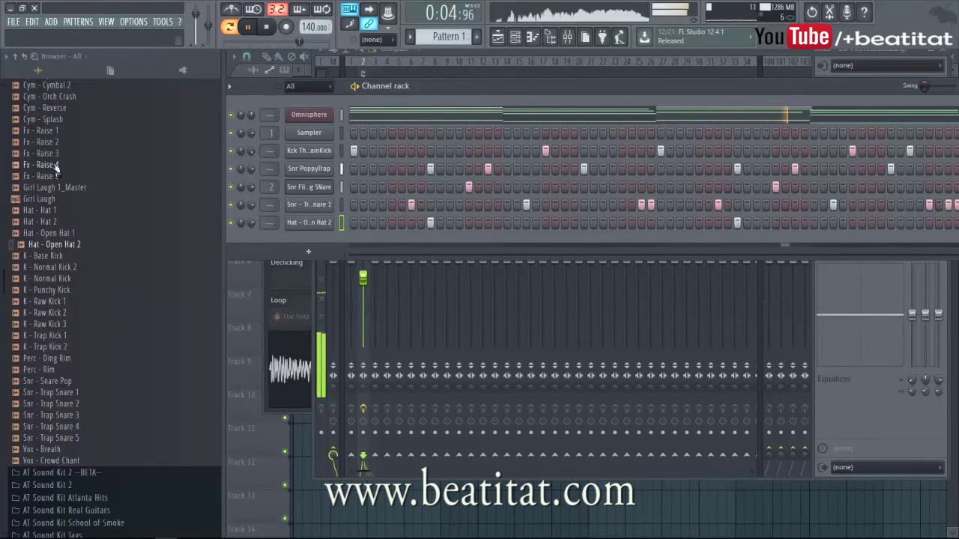
drag(60, 359, 321, 234)
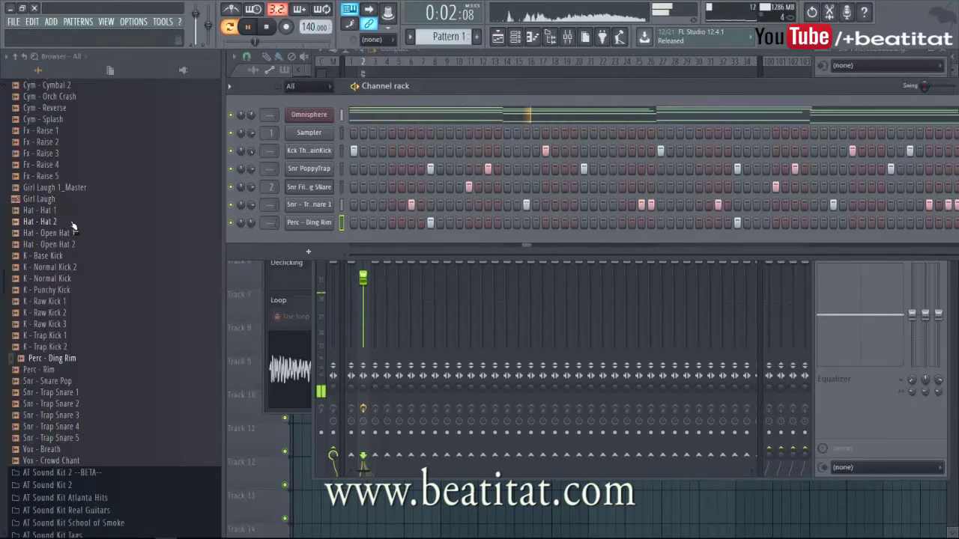
Add Hat - Hat 1 as a new channel and fill it on every 2 steps
drag(75, 212, 327, 241)
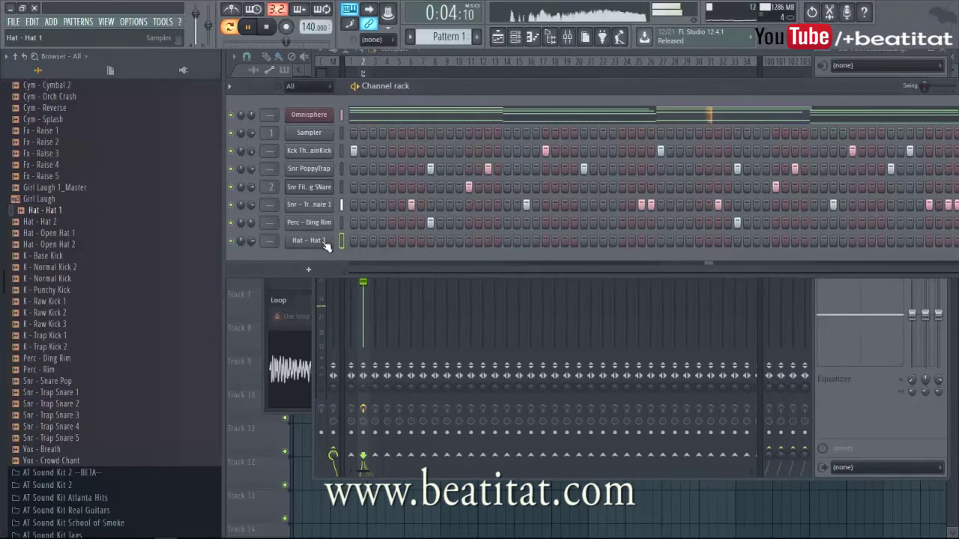
right_click(329, 239)
click(473, 280)
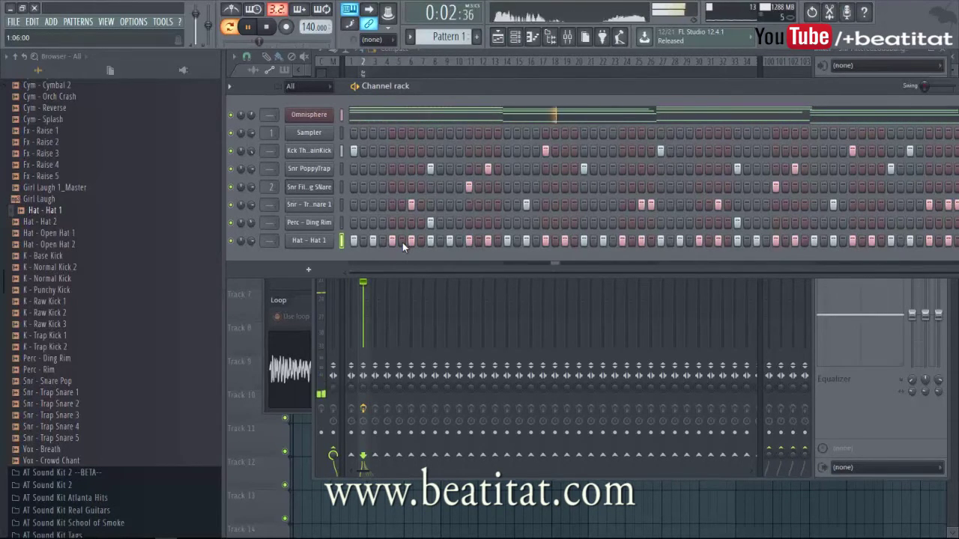
Stop playback, create empty Pattern 2 and insert a Nexus channel above Omnisphere
key(space)
key(F4)
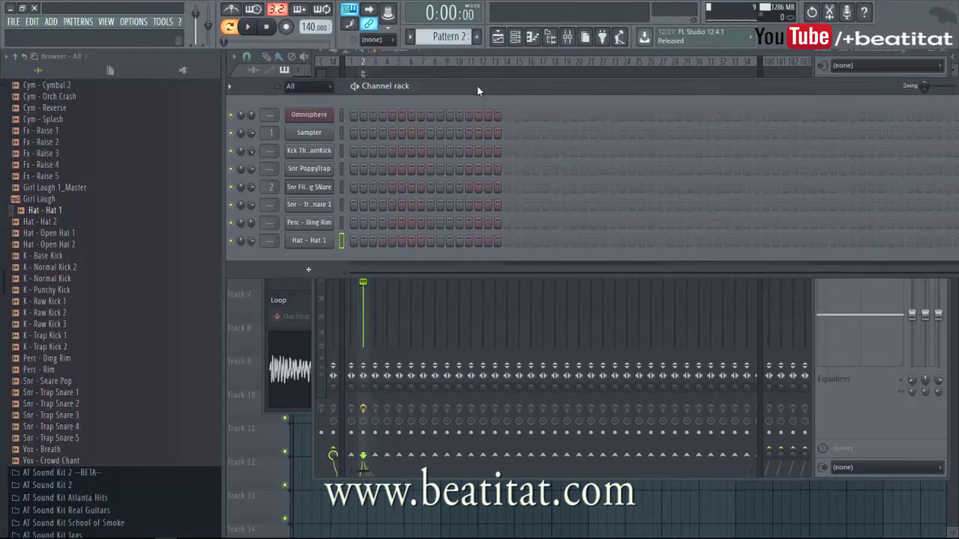
scroll(155, 137, up, 3)
right_click(330, 115)
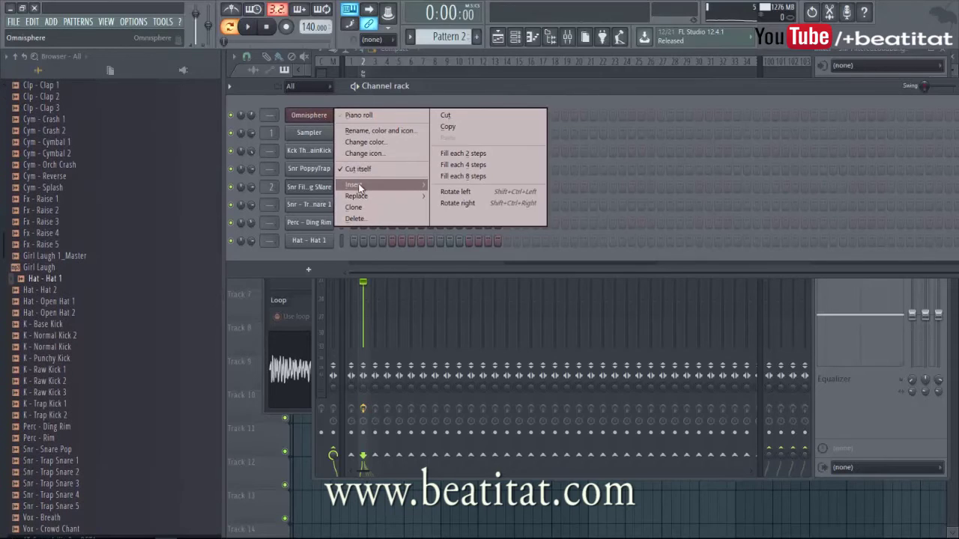
mouse_move(358, 185)
click(464, 431)
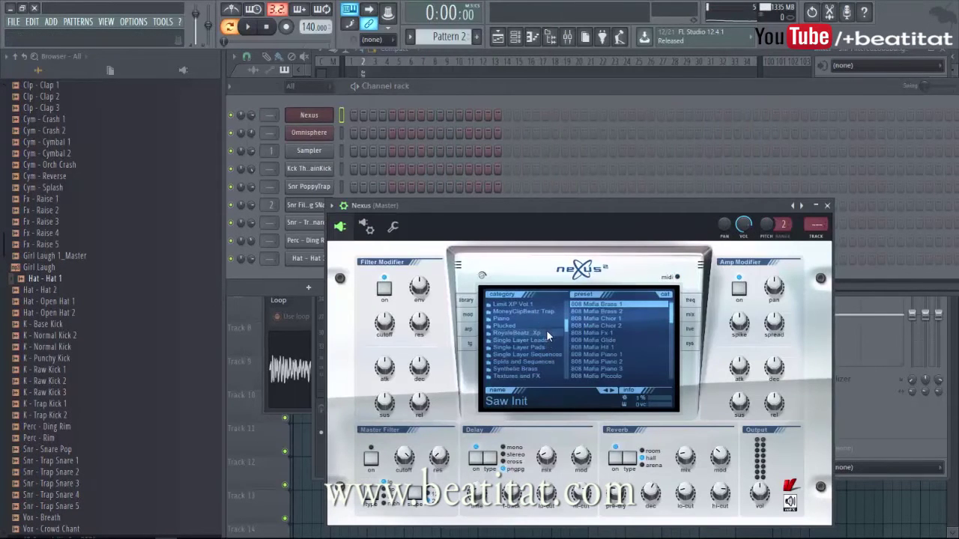
Load the Lead Sharp preset from the Limit XP Vol 1 category in Nexus
click(546, 303)
scroll(607, 311, down, 5)
click(599, 341)
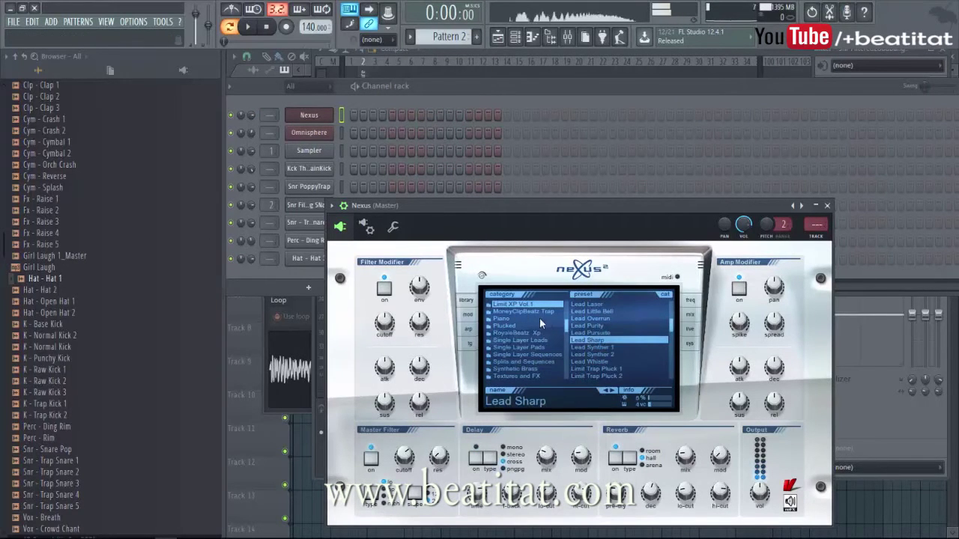
Load TRAP Melody 30b from the Trap Melodies folder of AT Melody & Drum MIDI Score Kit onto the Nexus channel and play it
scroll(60, 209, up, 8)
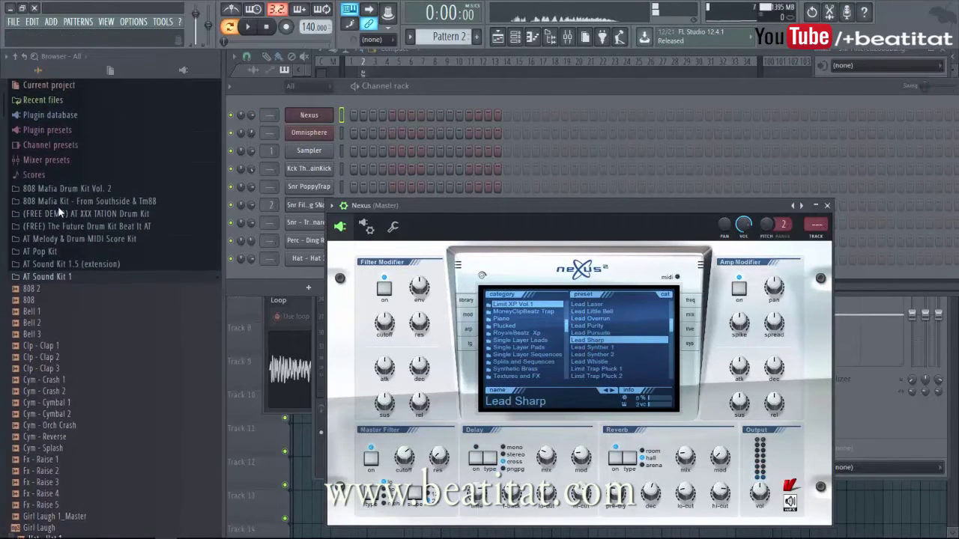
click(421, 87)
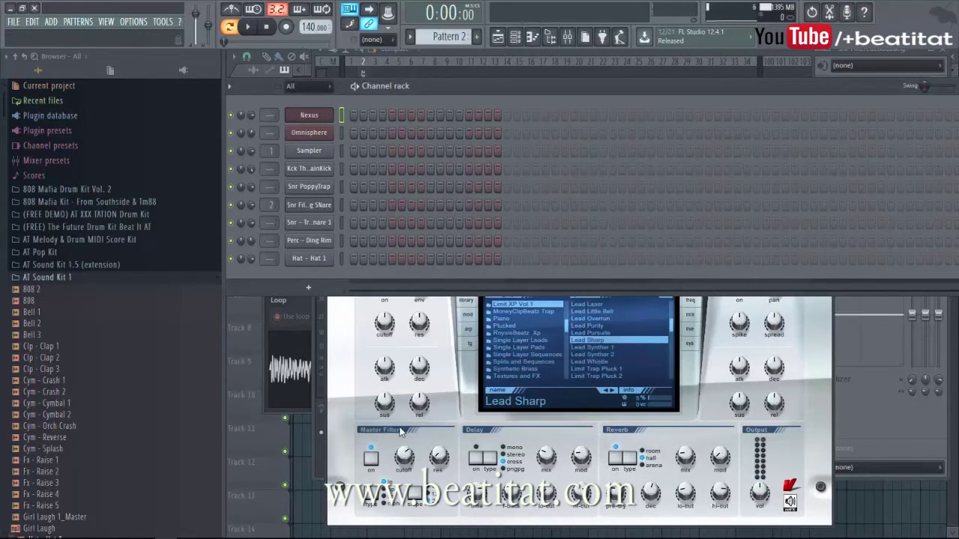
click(71, 265)
click(69, 183)
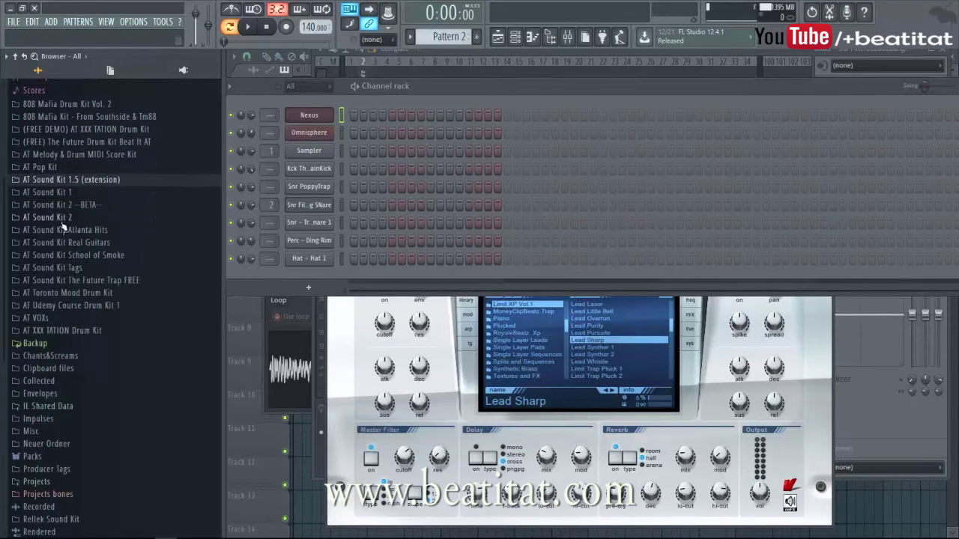
click(90, 155)
click(93, 168)
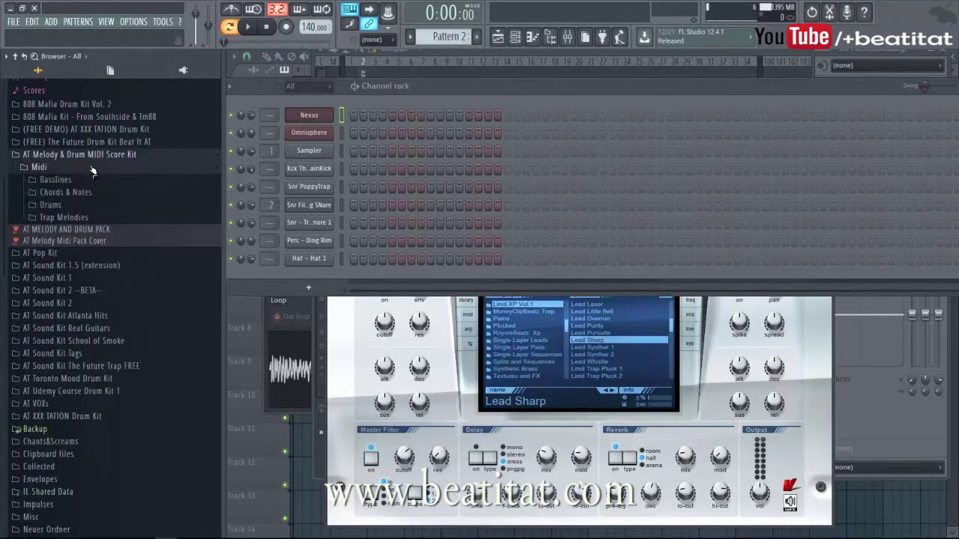
click(54, 216)
scroll(71, 450, down, 5)
drag(71, 465, 316, 117)
key(space)
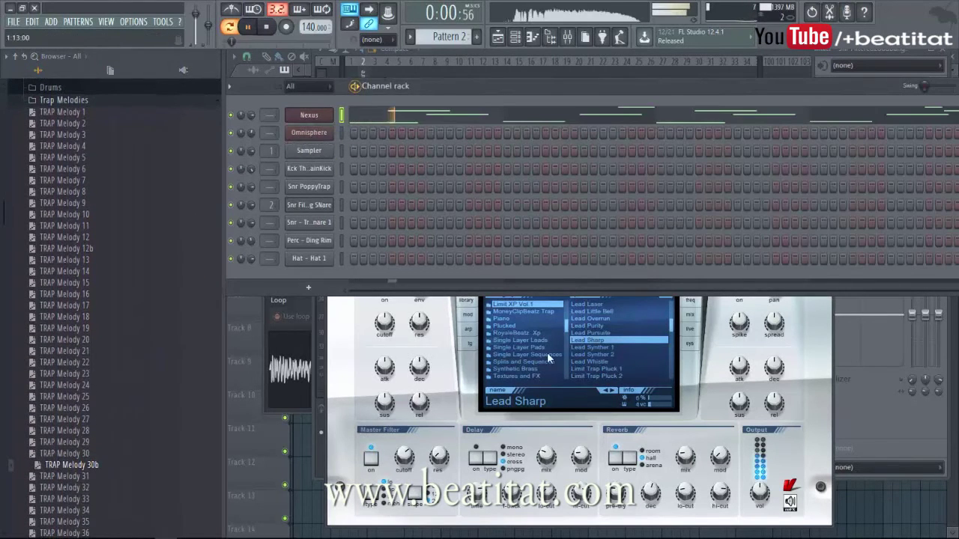
Try the Limit Trap Pluck 1 and Lead Pursuite presets in Nexus with TRAP Melody 30 and TRAP Melody 24
click(596, 369)
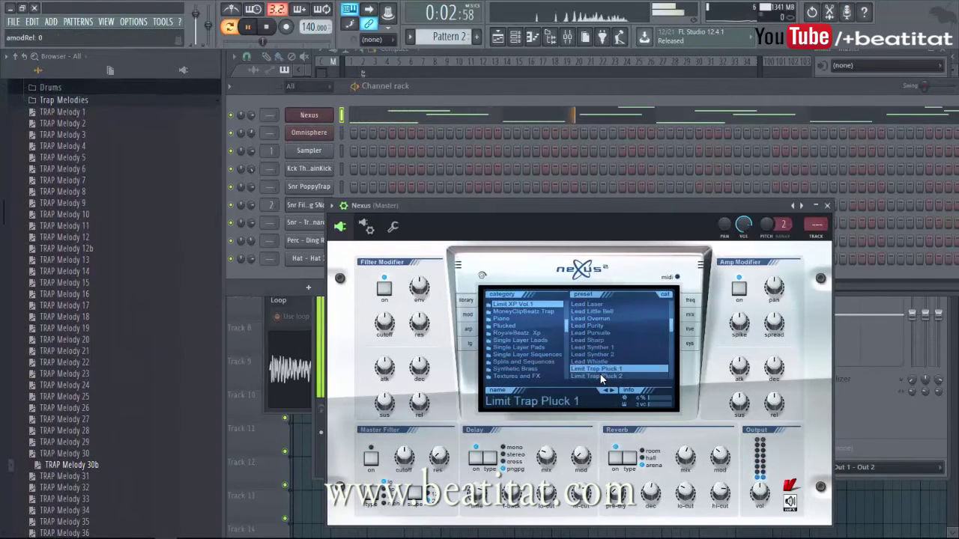
click(592, 333)
mouse_move(66, 453)
mouse_down()
mouse_move(296, 309)
mouse_move(320, 116)
mouse_up()
drag(66, 385, 305, 125)
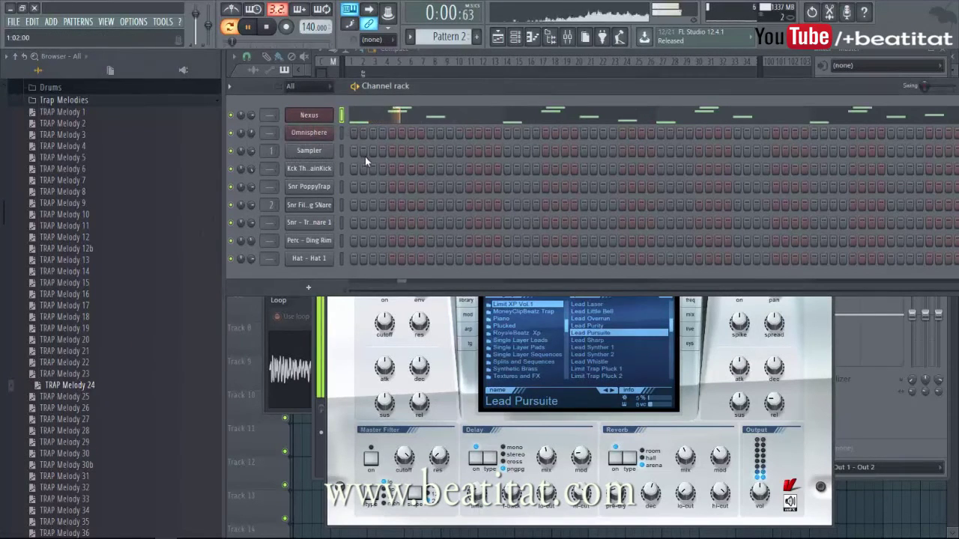
Switch Nexus to the Limit Trap Pluck 1 preset and try TRAP Melody 15 on it
click(612, 368)
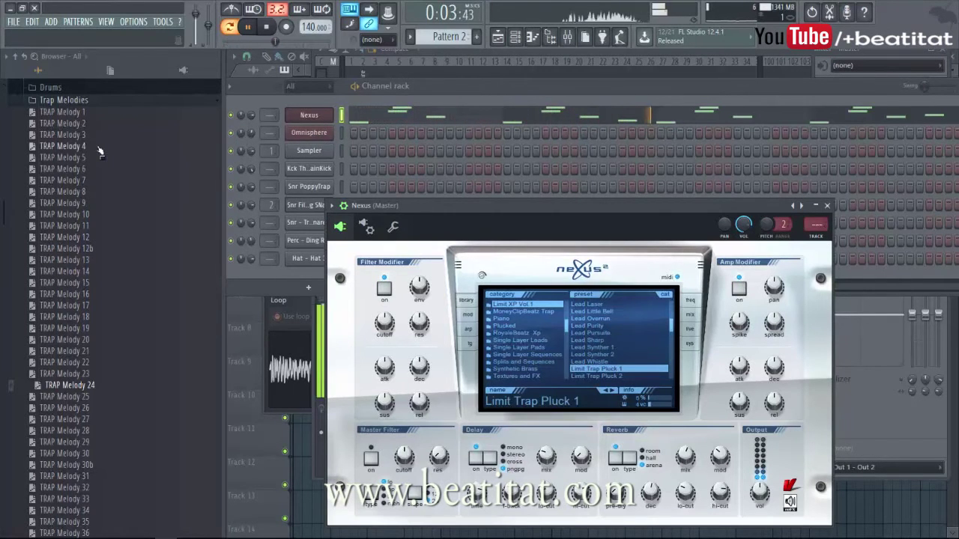
scroll(621, 351, down, 3)
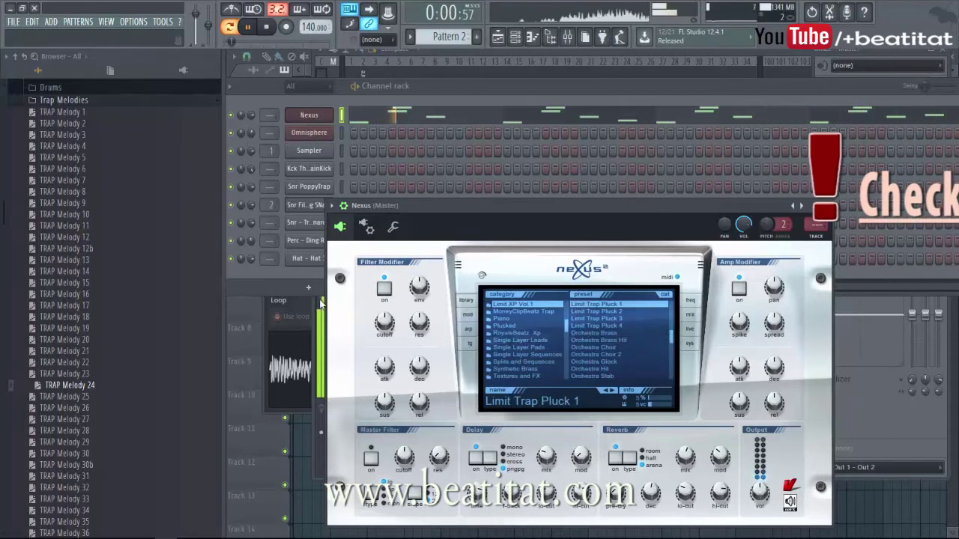
drag(109, 283, 313, 117)
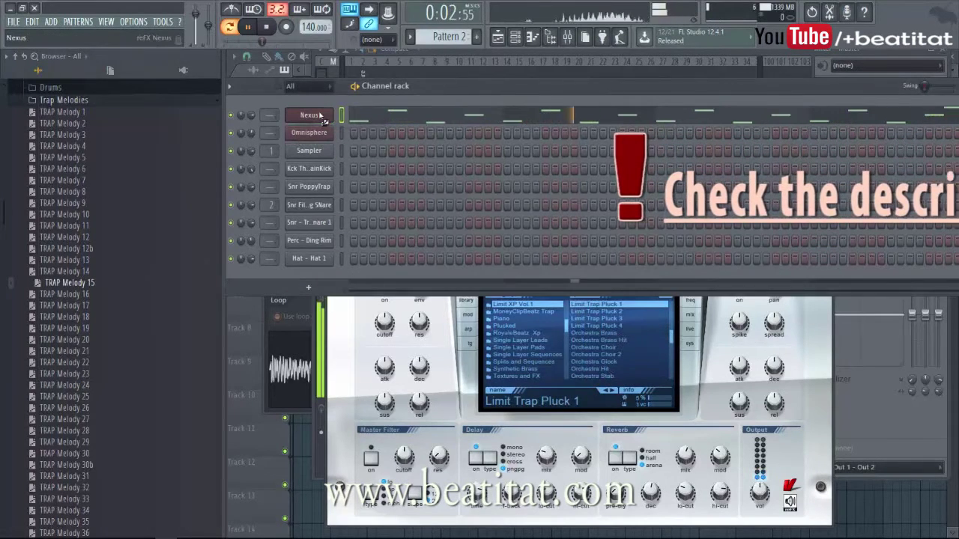
key(space)
key(space)
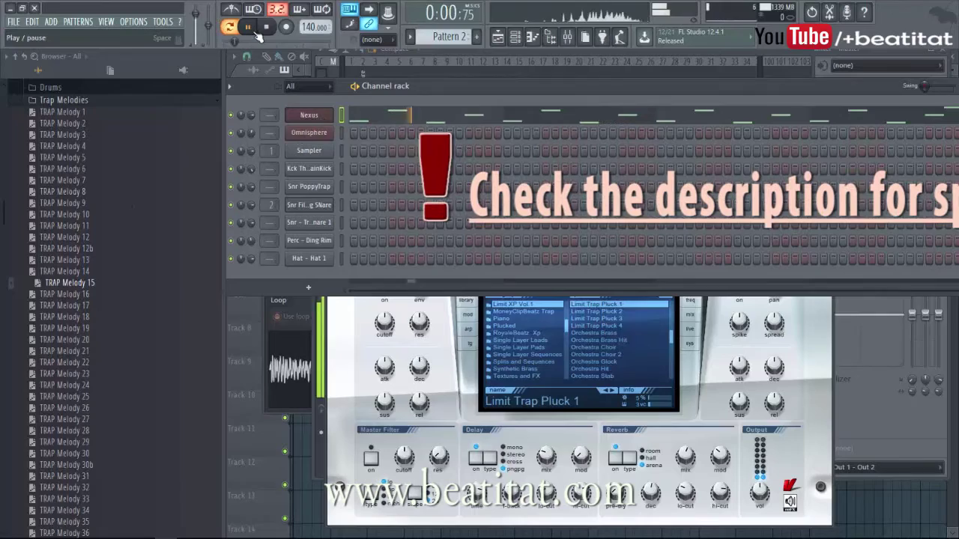
Load TRAP Melody 3 onto the Nexus channel, try adjusting its reverb and close the Nexus window
drag(64, 134, 323, 118)
key(space)
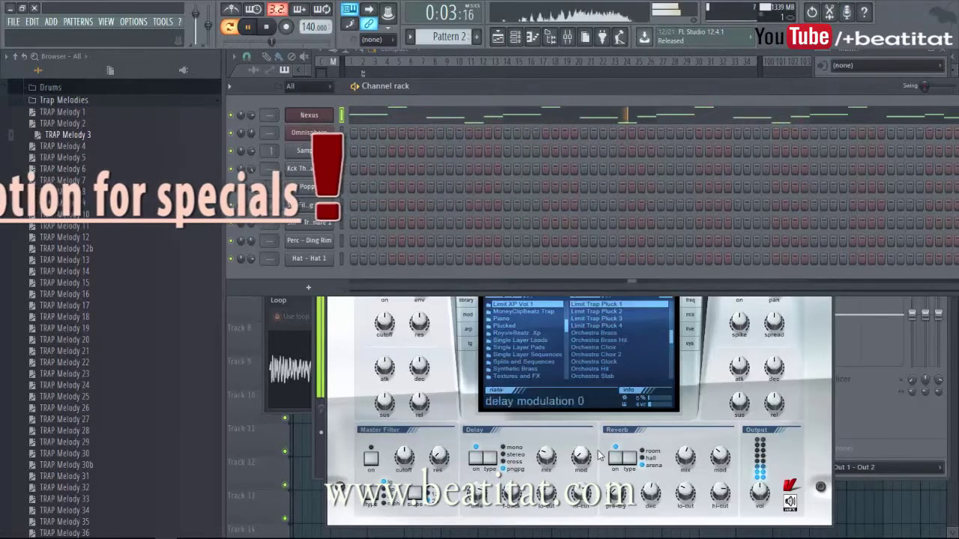
drag(680, 461, 653, 500)
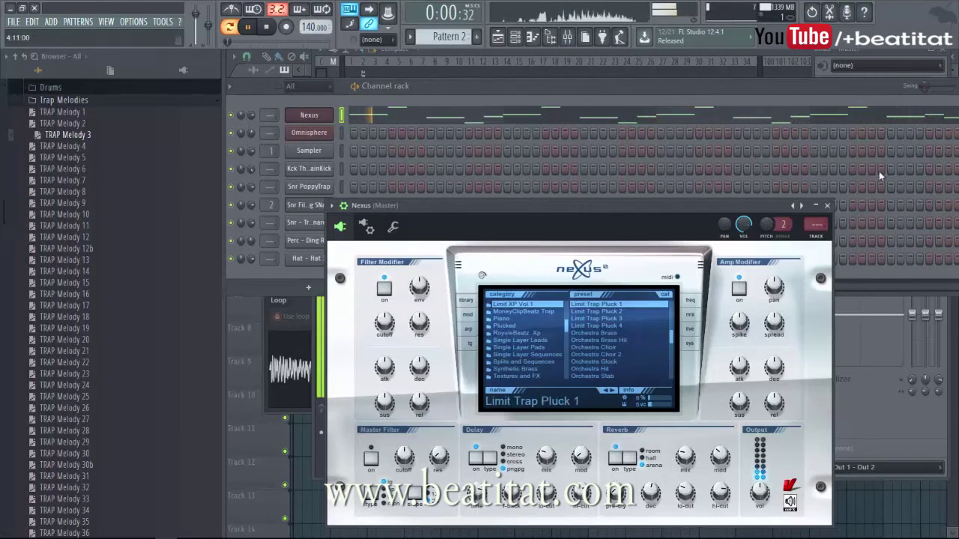
click(828, 206)
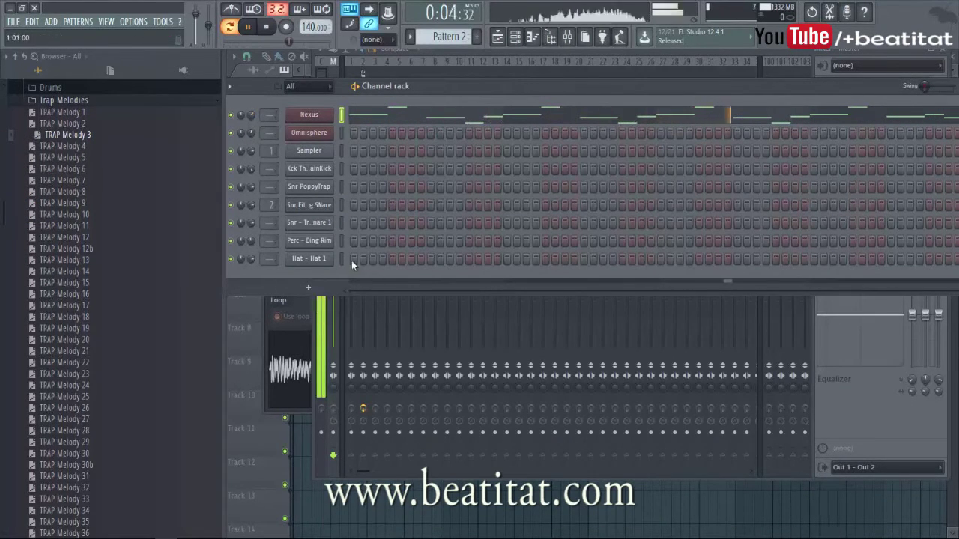
Place kick hits on steps 1 and 7 and Snr PoppyTrap hits on steps 9, 25, 41 and 57 of Pattern 2
click(357, 169)
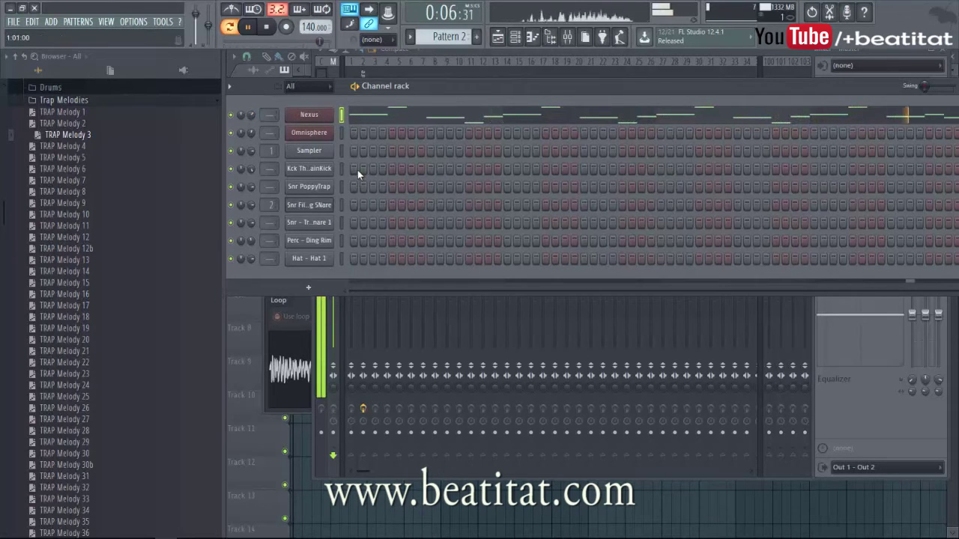
click(411, 171)
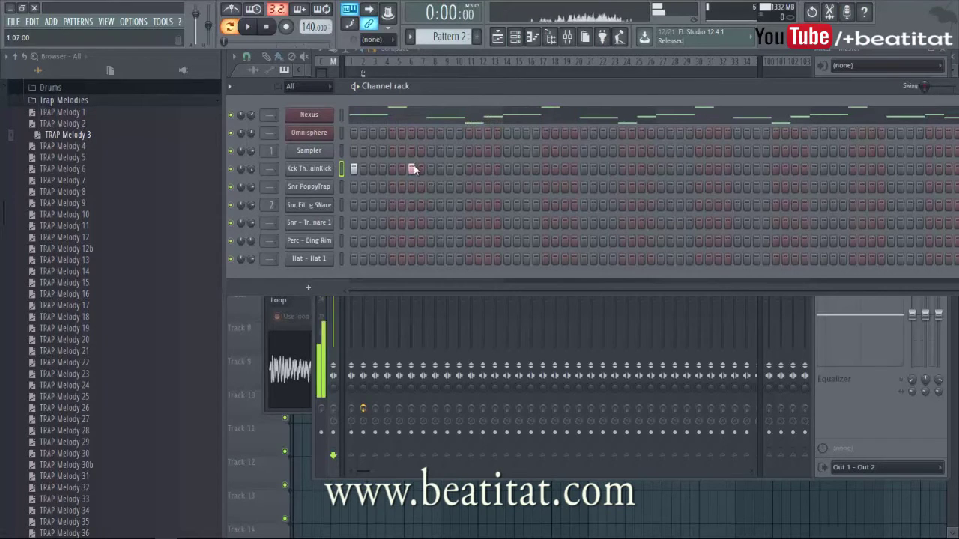
click(432, 185)
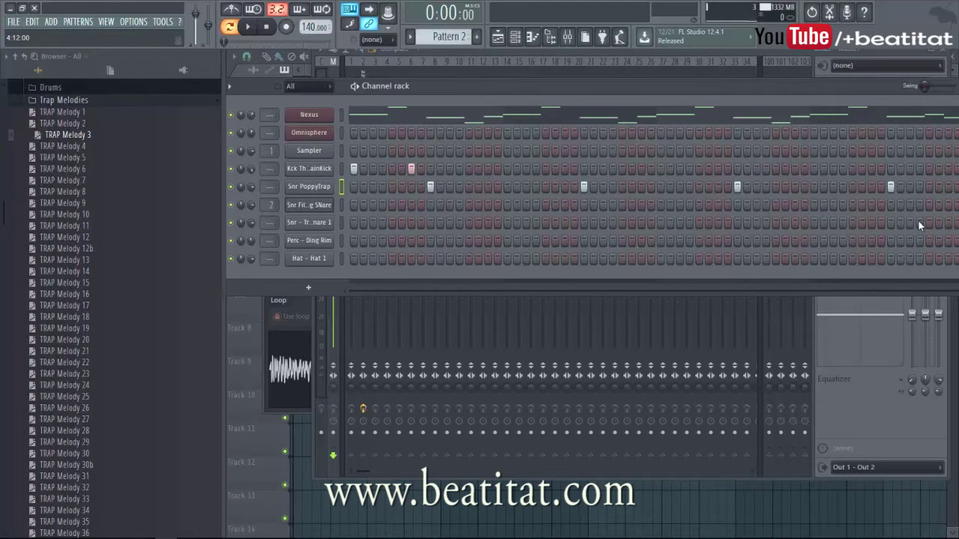
Move the first Snr PoppyTrap hit to step 6 and add hits on steps 11 and 12
click(401, 186)
key(space)
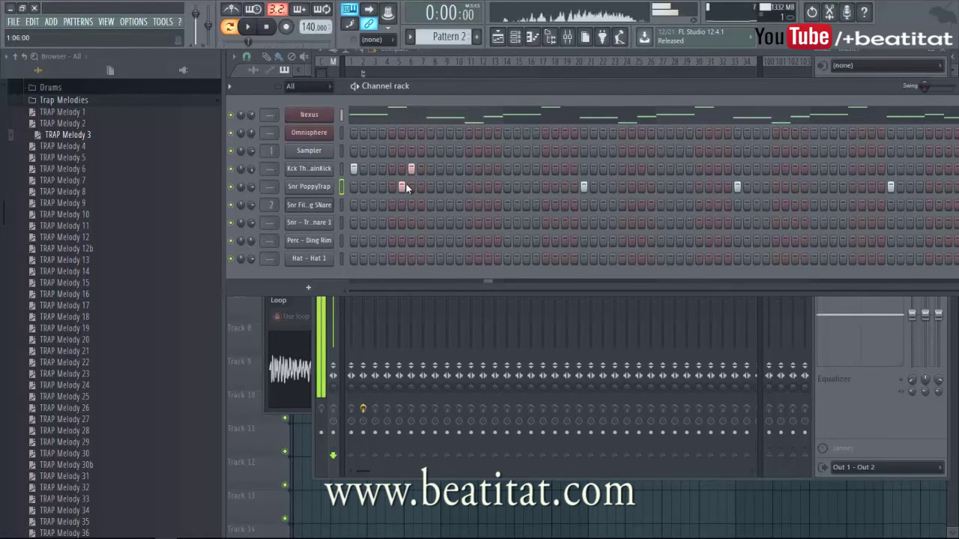
click(402, 186)
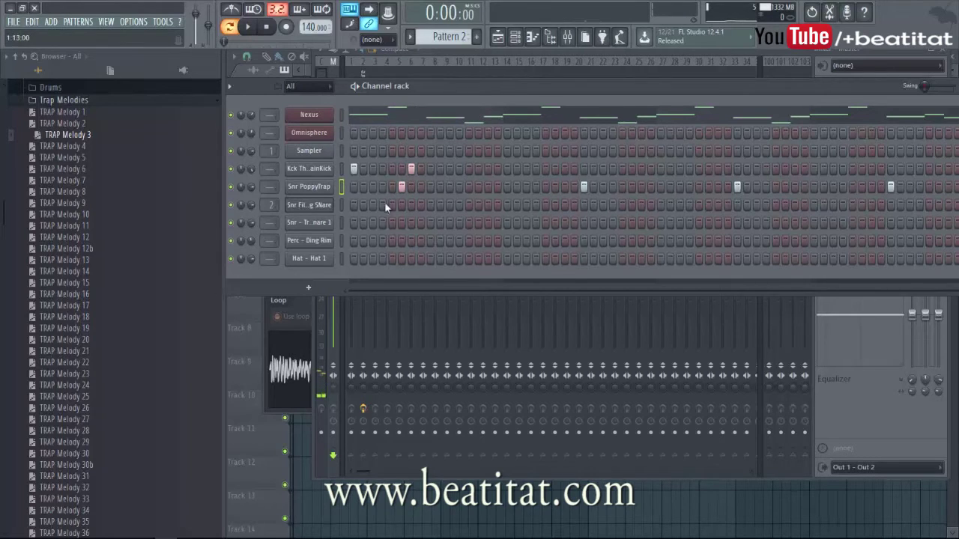
drag(452, 186, 459, 186)
Add kick hits on steps 18, 22, 23 and 24 of Pattern 2 and replay the pattern
click(516, 168)
key(space)
click(555, 168)
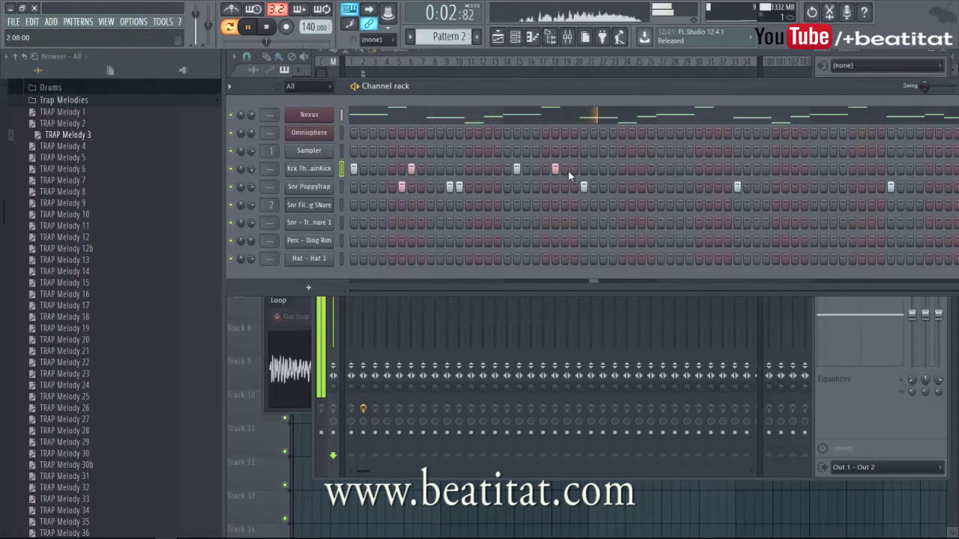
key(space)
key(space)
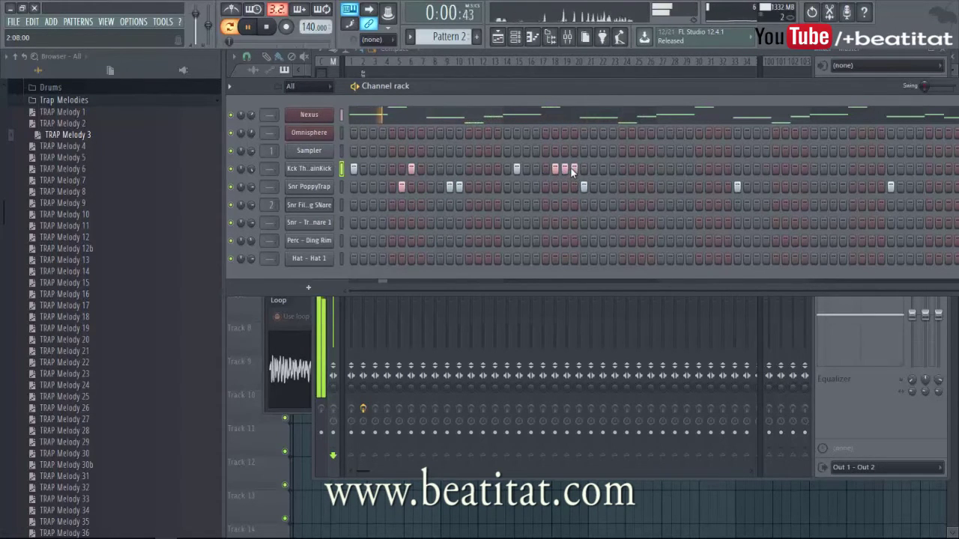
Remove the kick hits on steps 23 and 24, add a Snr PoppyTrap hit on step 23 and replay the pattern
click(566, 169)
click(566, 186)
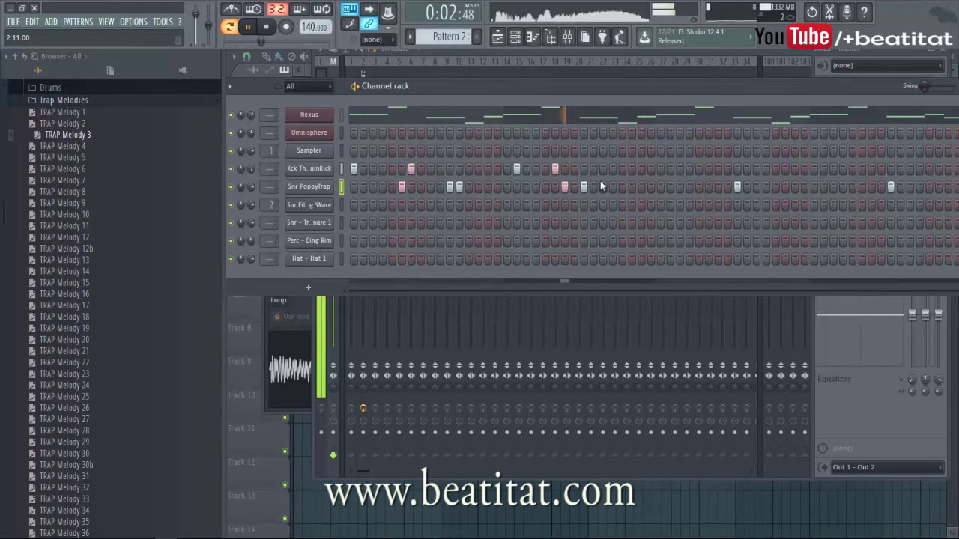
key(space)
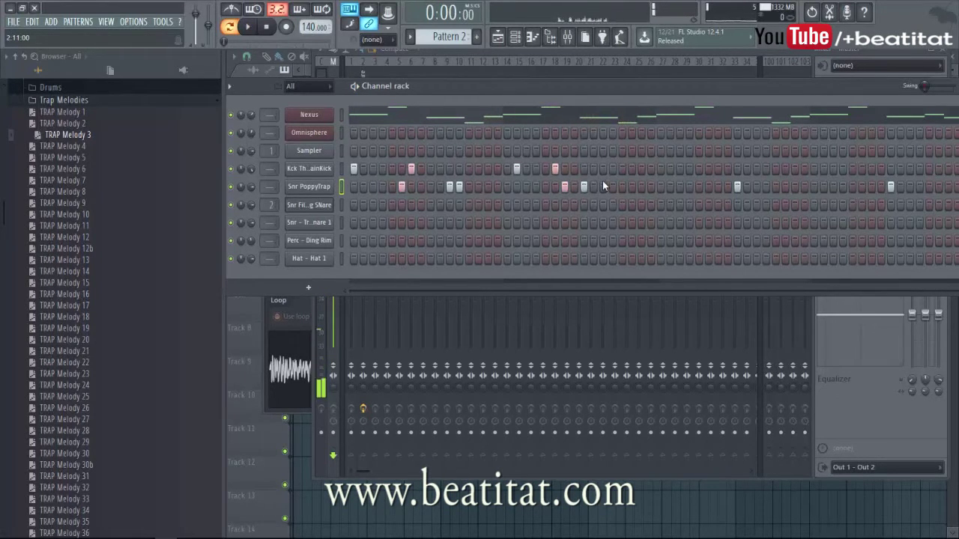
key(space)
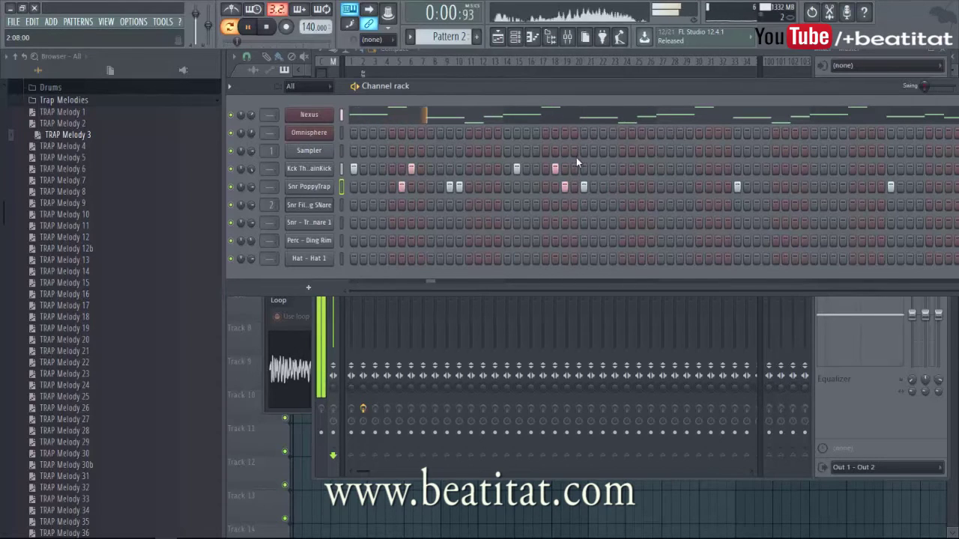
Open the Nexus melody in the piano roll, play its first two bars and close the piano roll
click(588, 118)
key(space)
drag(510, 85, 105, 139)
key(space)
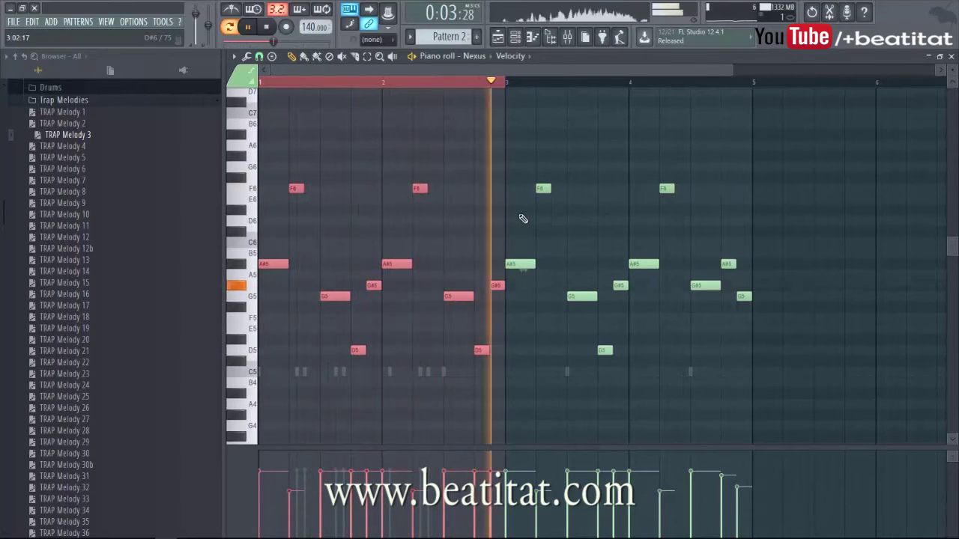
key(space)
key(Escape)
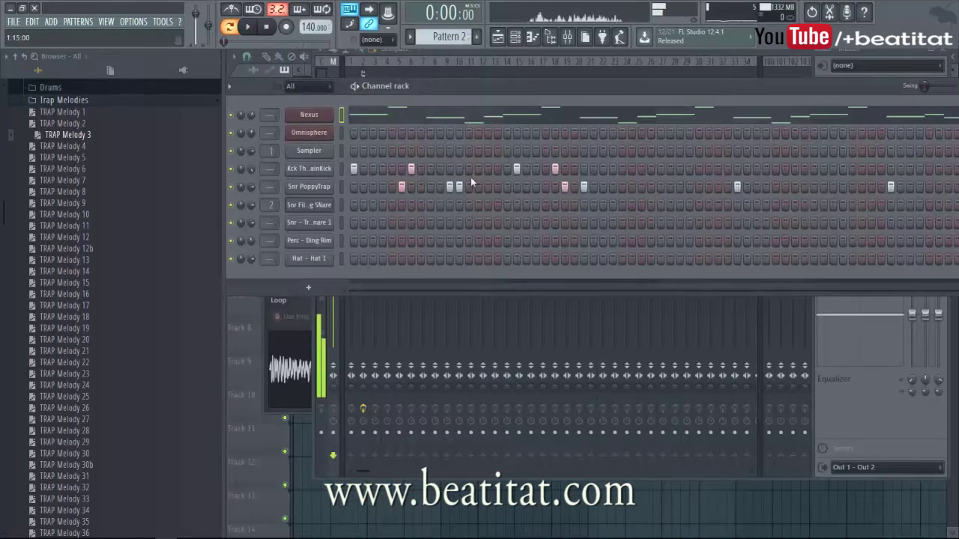
Replace the Snr PoppyTrap hits on steps 6, 11 and 12 with one hit on step 9 during playback
right_click(460, 186)
right_click(449, 185)
right_click(401, 186)
key(space)
click(432, 186)
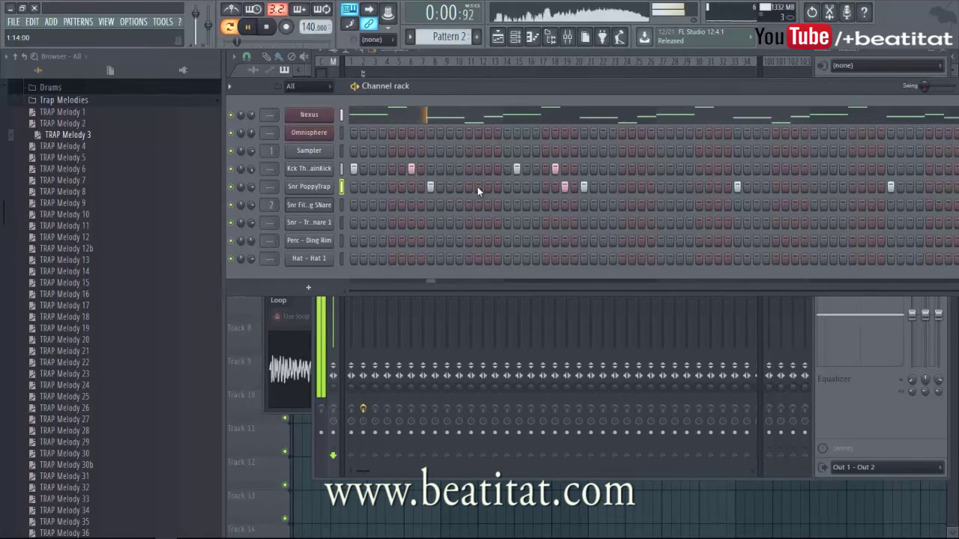
Remove the kick hits on steps 18 and 22 and the Snr PoppyTrap hit on step 23, and replay the pattern
key(space)
right_click(516, 169)
right_click(555, 168)
right_click(583, 186)
right_click(564, 187)
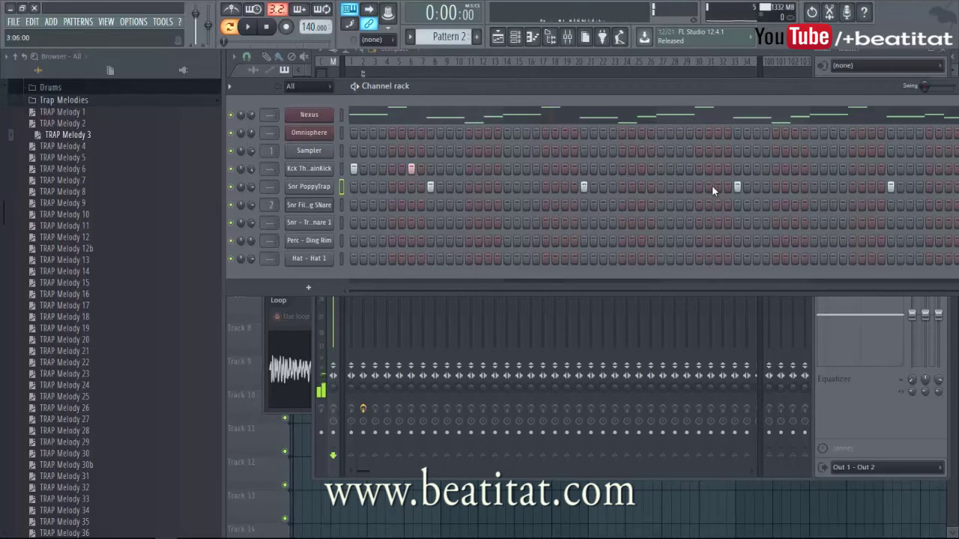
key(space)
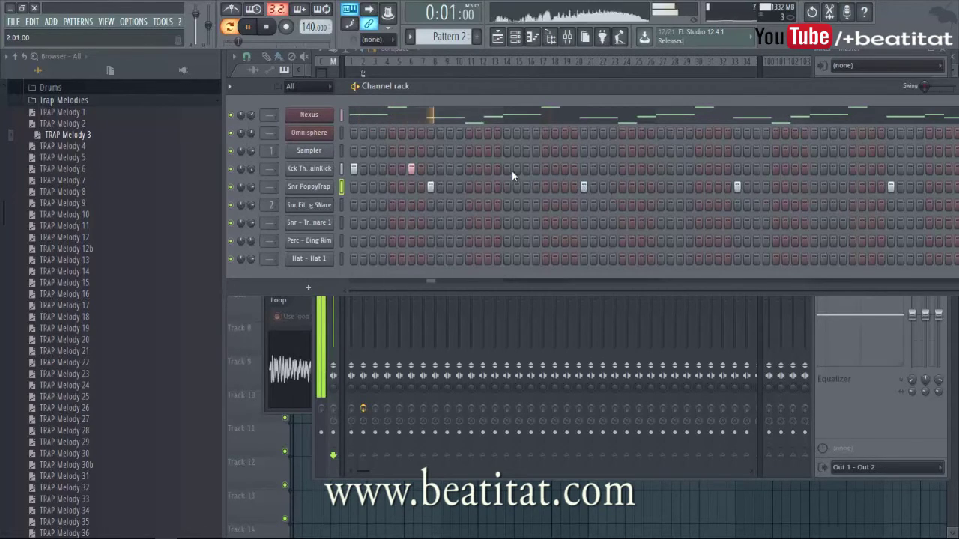
Add kick hits on steps 21, 55 and 56 of Pattern 2
click(546, 169)
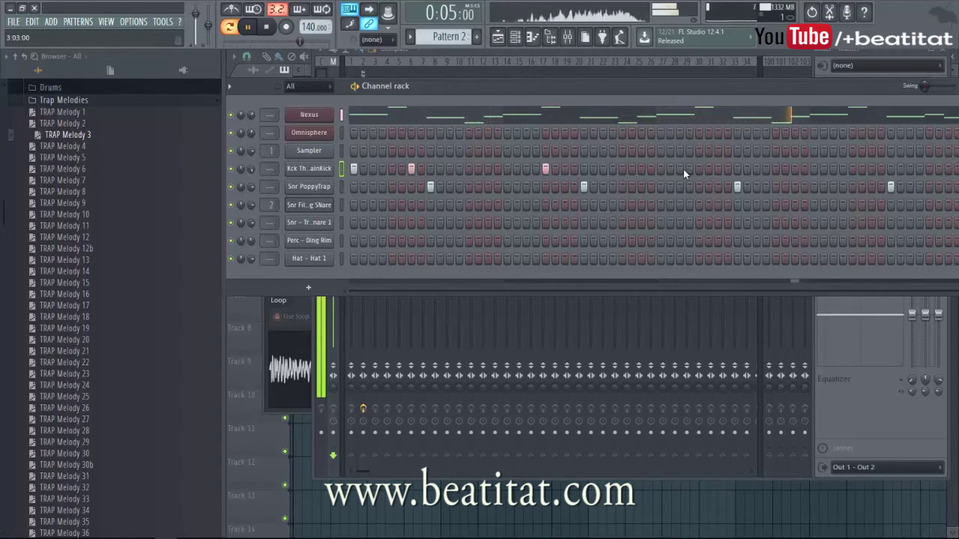
click(881, 170)
click(870, 169)
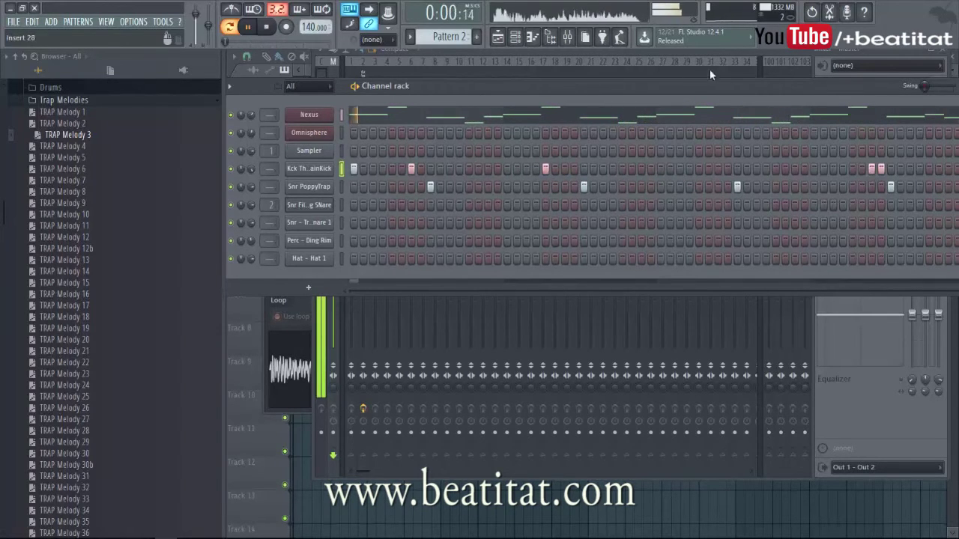
Shift the channel rack so all 64 steps show and place filtered snare (Snr Fil..g SNare) hits on steps 5 and 37
drag(730, 86, 696, 88)
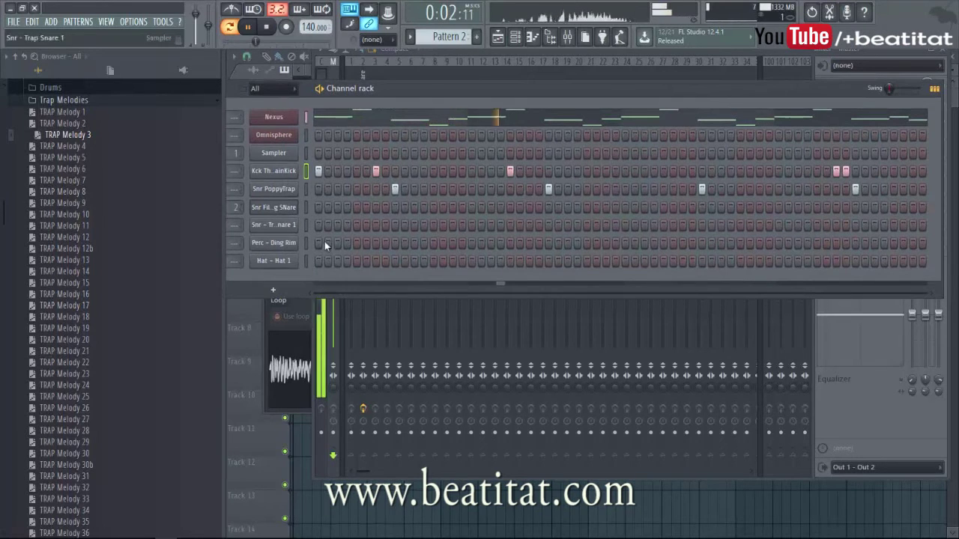
click(358, 207)
key(space)
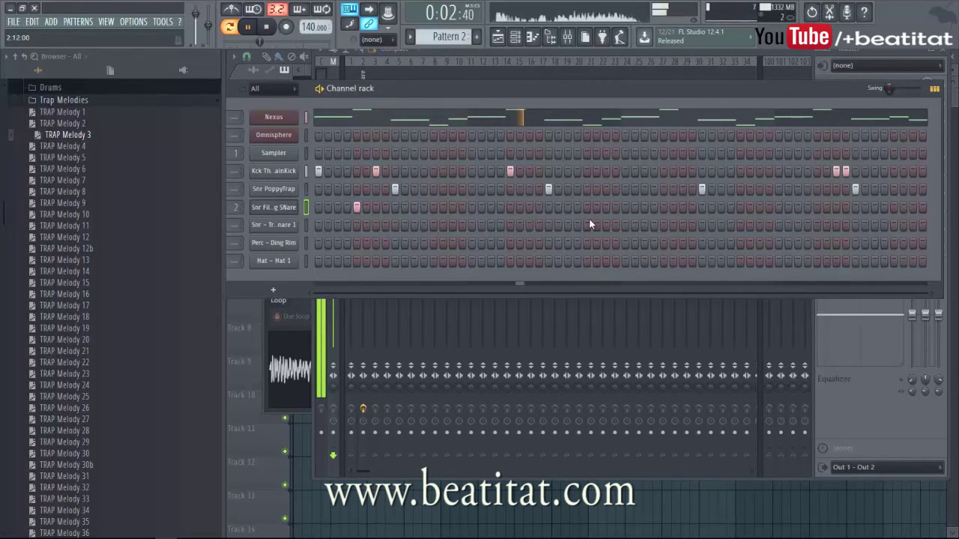
click(662, 207)
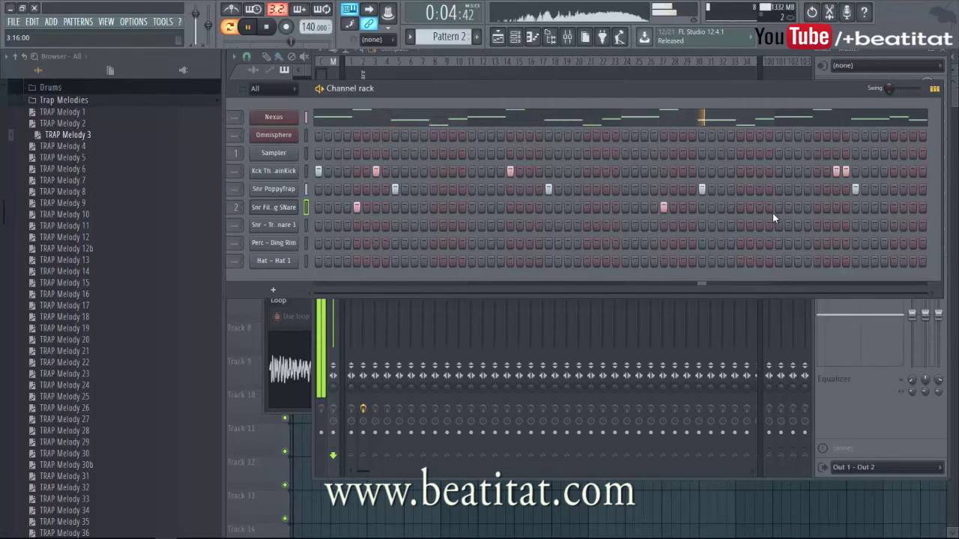
Fill the Hat - Hat 1 channel every 2 steps and add extra hits on steps 2, 18, 30, 32, 42, 62 and 64
right_click(298, 261)
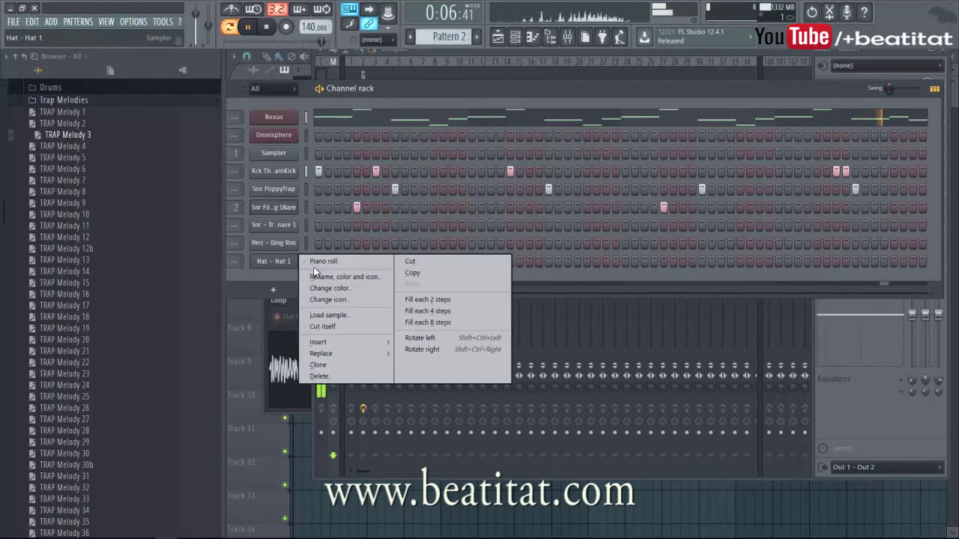
click(424, 299)
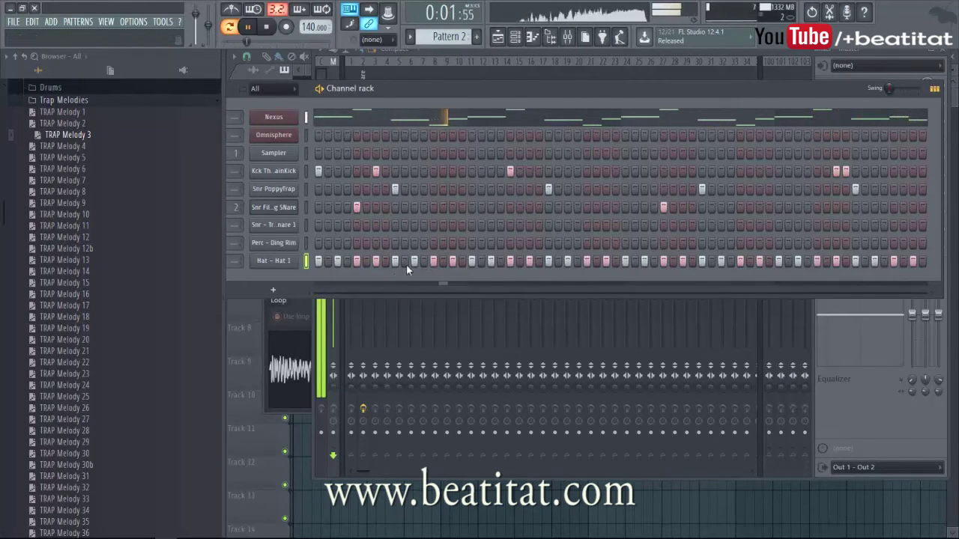
click(328, 261)
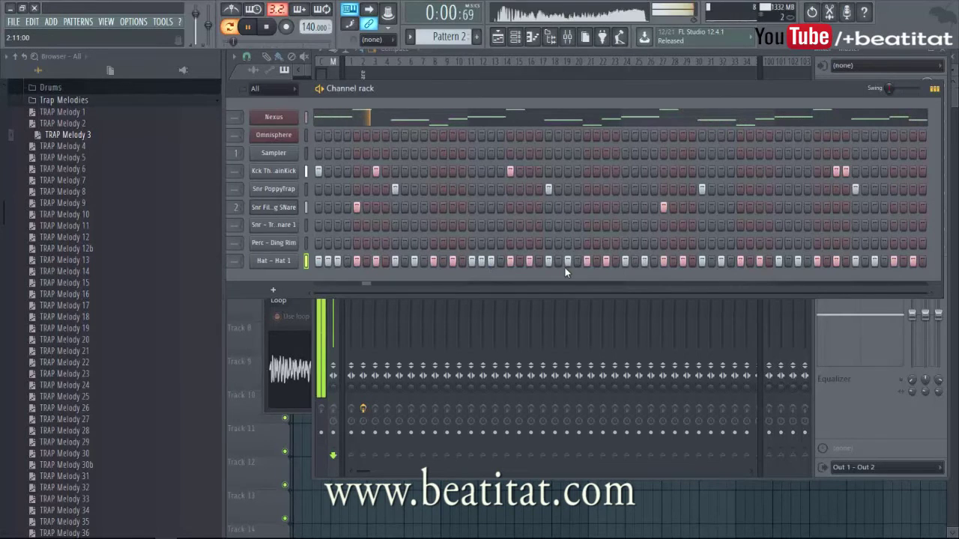
click(596, 263)
click(615, 263)
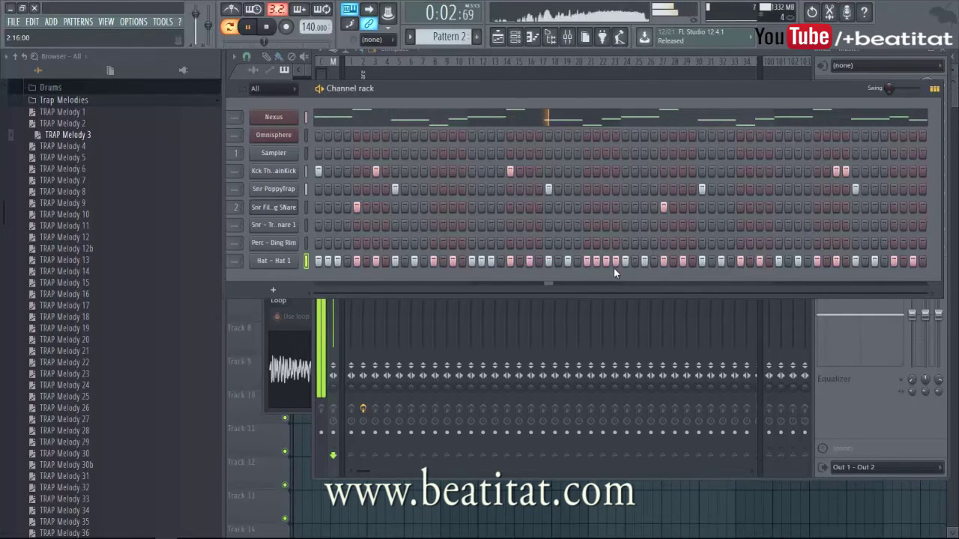
click(712, 261)
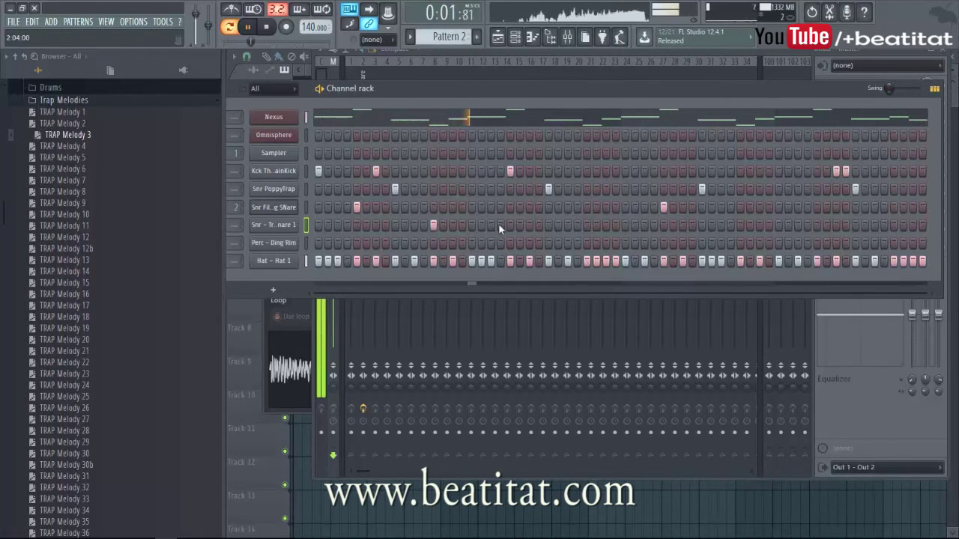
Place Snr - Trap Snare 1 hits on steps 13, 16, 19, 45, 49, 63 and 64
key(space)
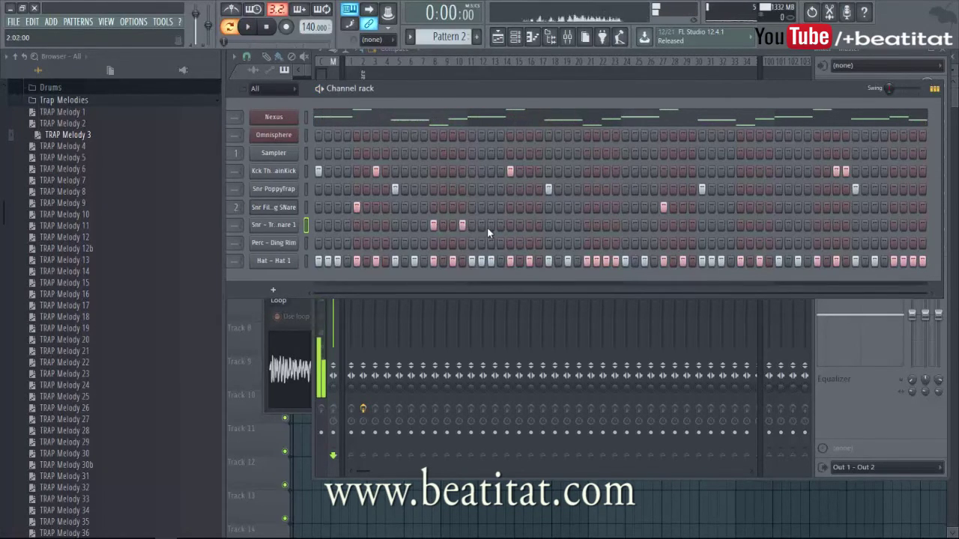
key(space)
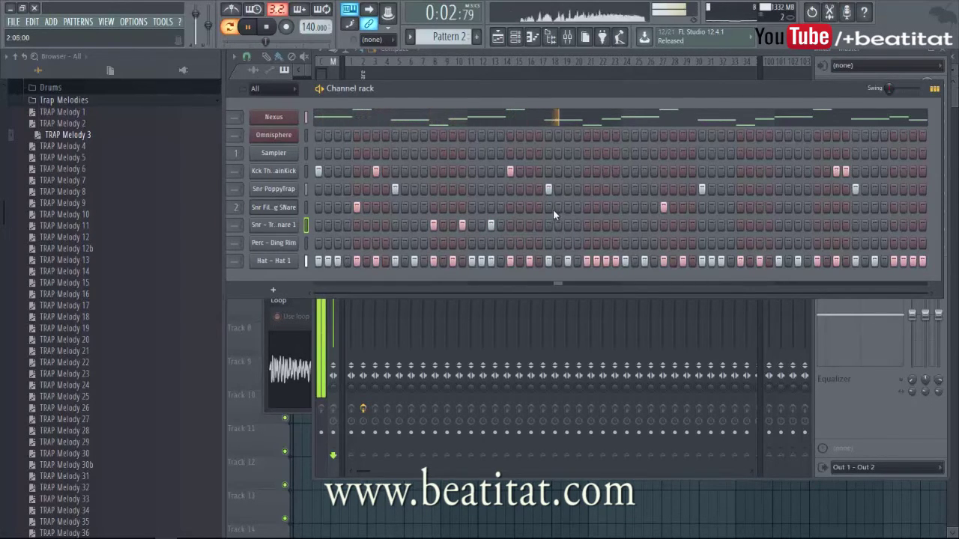
click(740, 224)
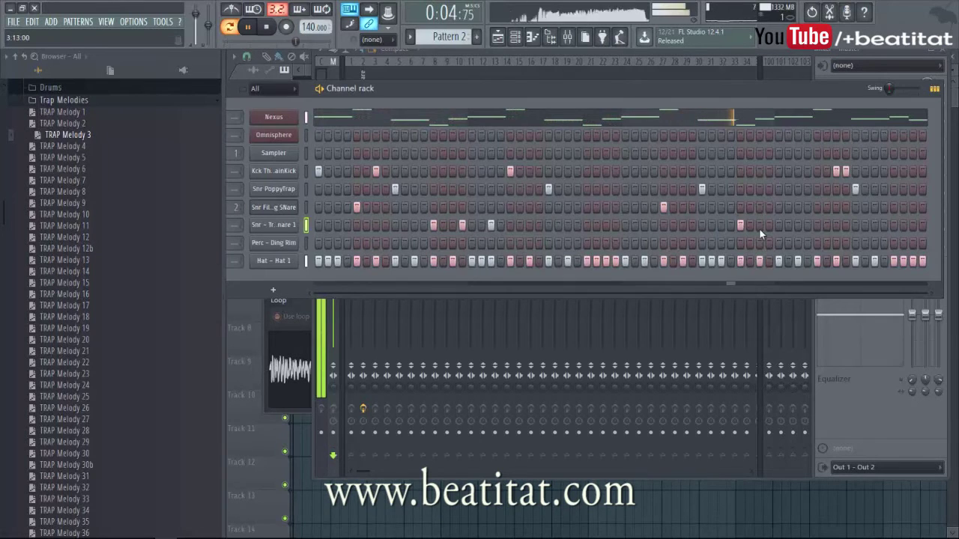
right_click(913, 225)
right_click(903, 225)
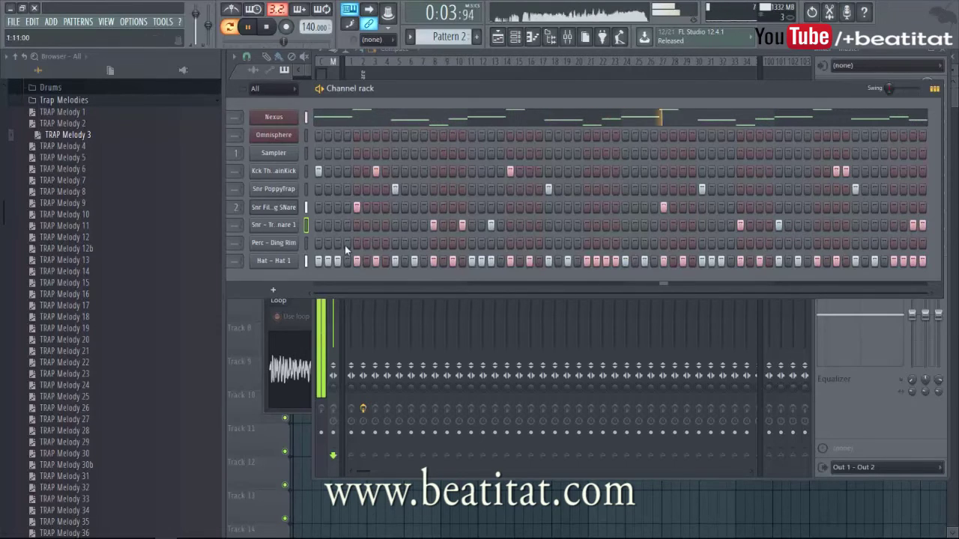
Place Perc - Ding Rim hits on steps 13, 29, 45 and 61
click(433, 242)
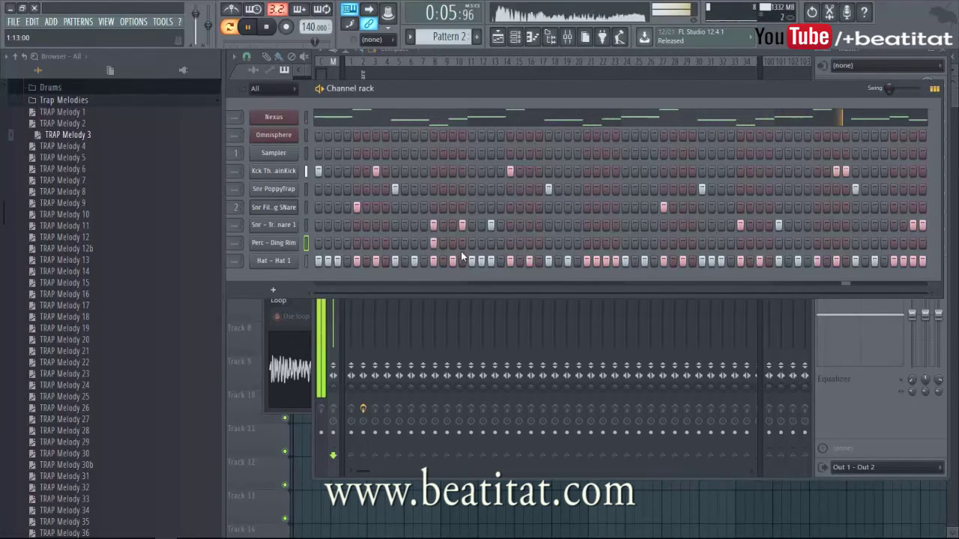
click(587, 243)
click(741, 244)
click(894, 243)
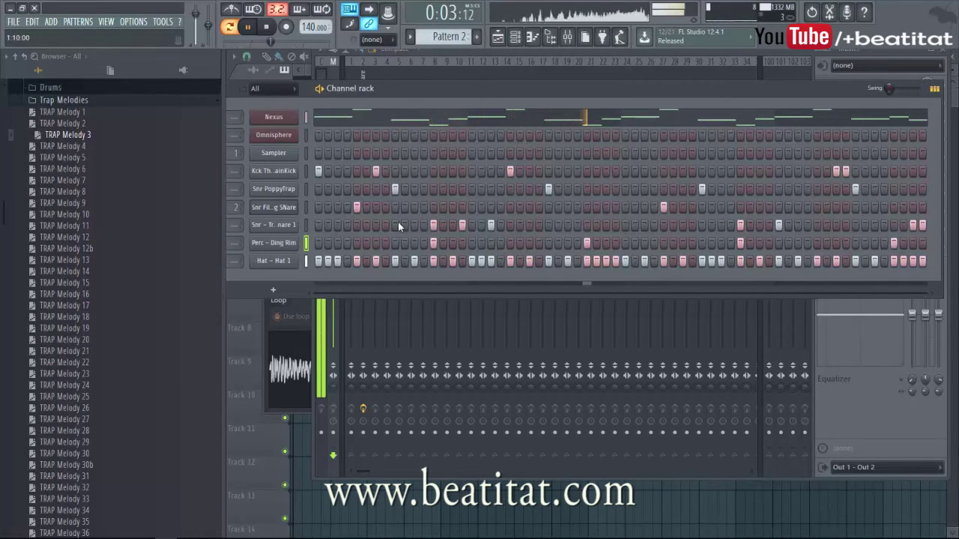
Adjust the Perc - Ding Rim channel's volume and collapse the Trap Melodies folder in the browser
drag(475, 92, 517, 87)
drag(257, 238, 269, 215)
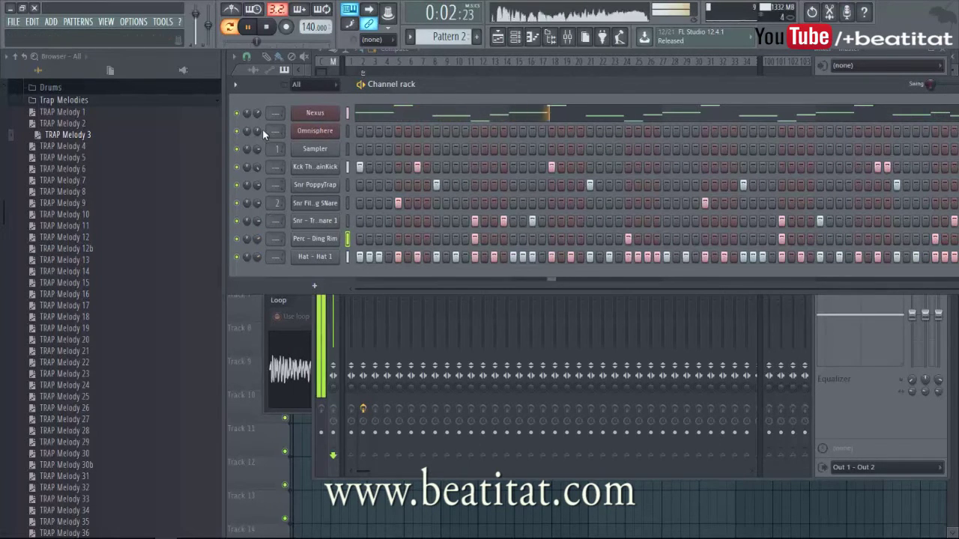
click(97, 99)
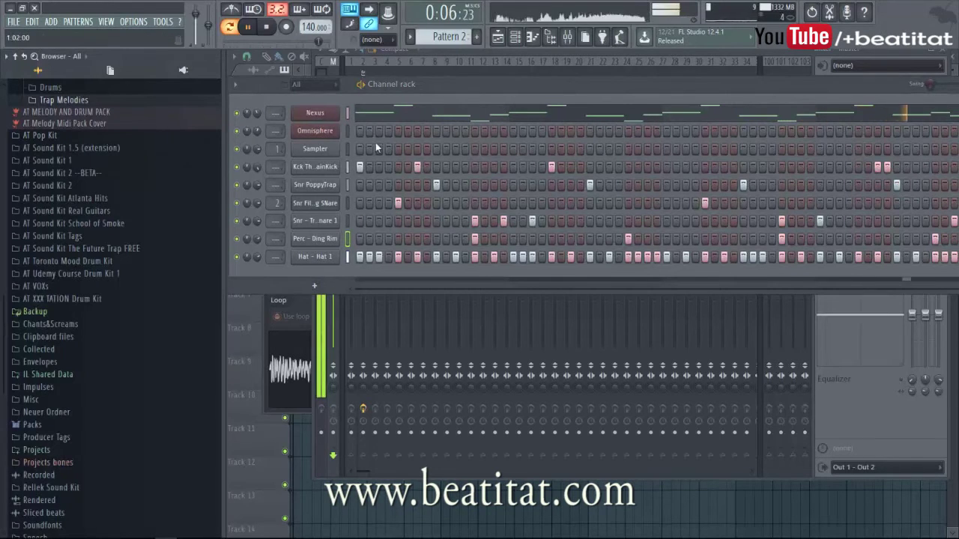
Bring all 64 steps back into view, add kick hits on steps 33 and 61 and stop playback
drag(484, 98, 423, 116)
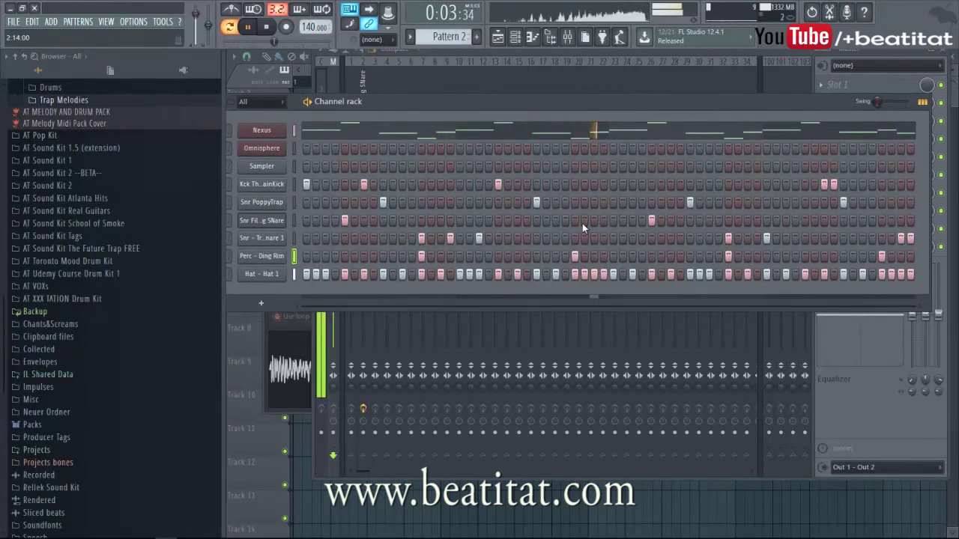
click(615, 182)
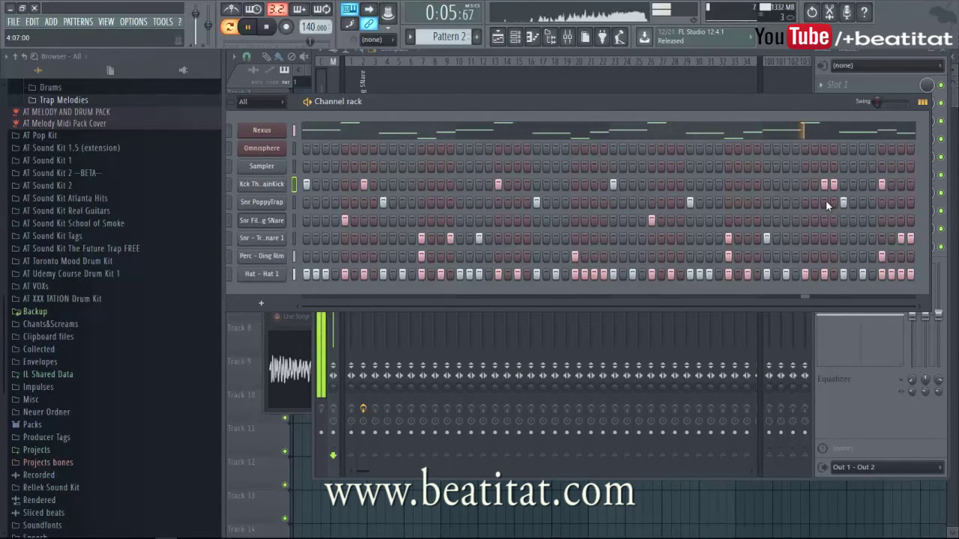
click(264, 27)
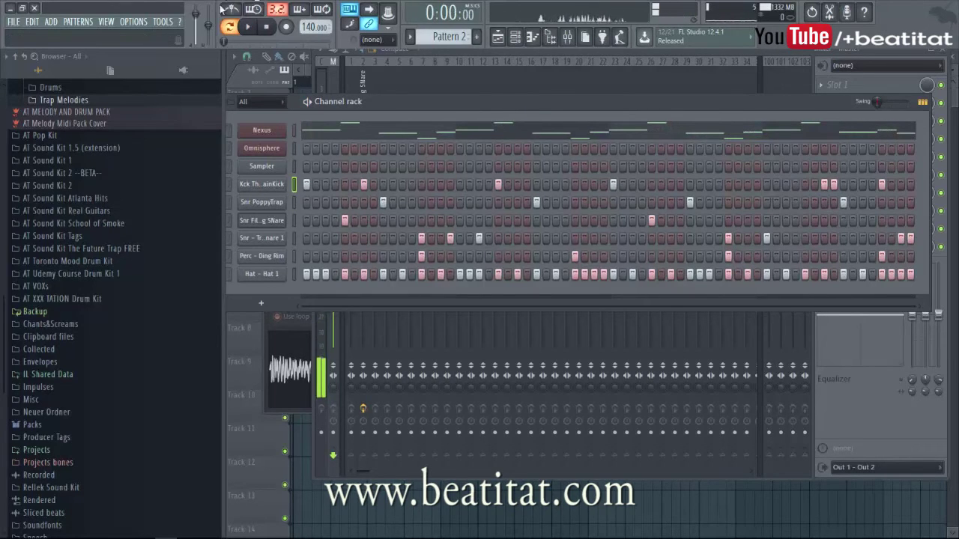
Play Pattern 1 for comparison and return to Pattern 2 during playback
key(KP_Subtract)
key(space)
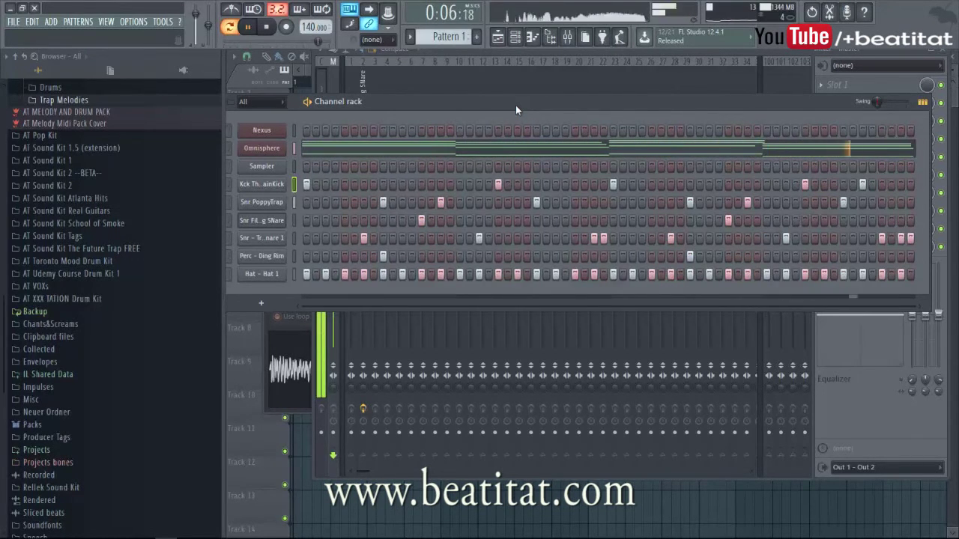
key(KP_Add)
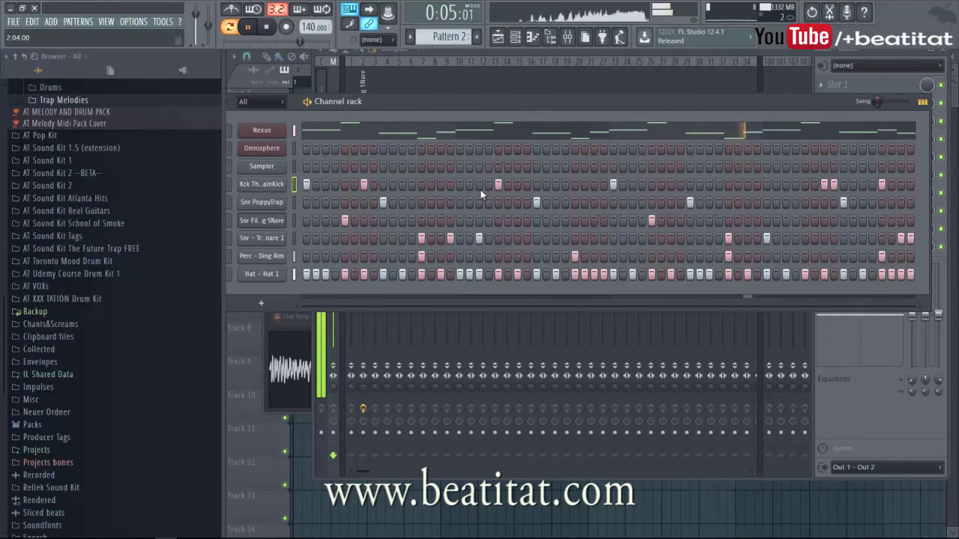
Add Cym - Orch Crash from AT Sound Kit 1 as a new channel and place a hit on step 1
click(75, 161)
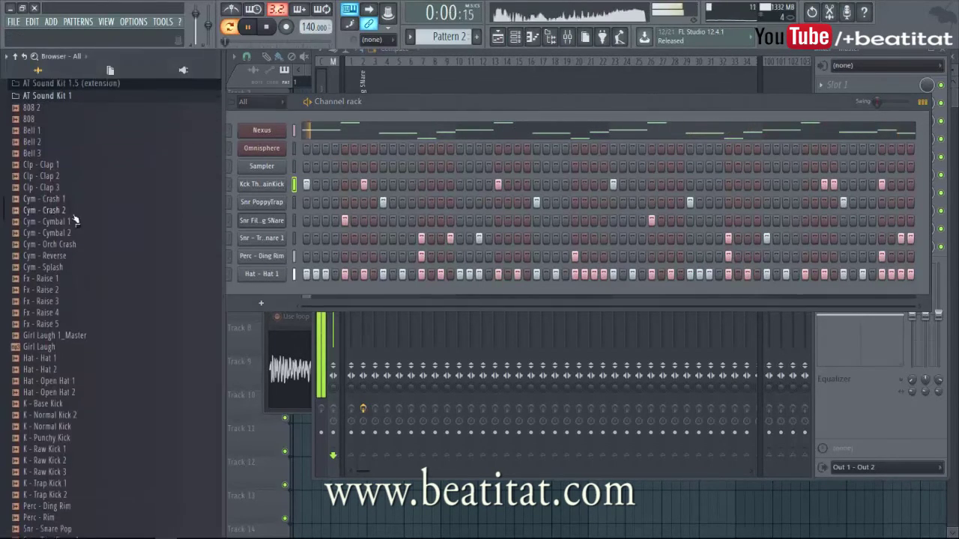
drag(68, 230, 292, 294)
click(307, 293)
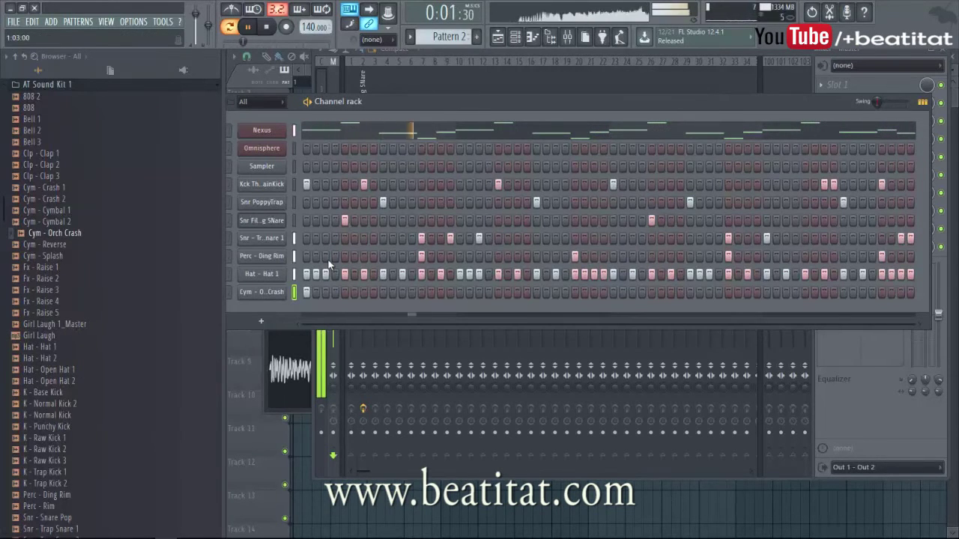
Add Hat - Open Hat 1 as a new channel and place hits on steps 5, 21, 37 and 53
click(74, 370)
drag(75, 370, 344, 316)
click(344, 313)
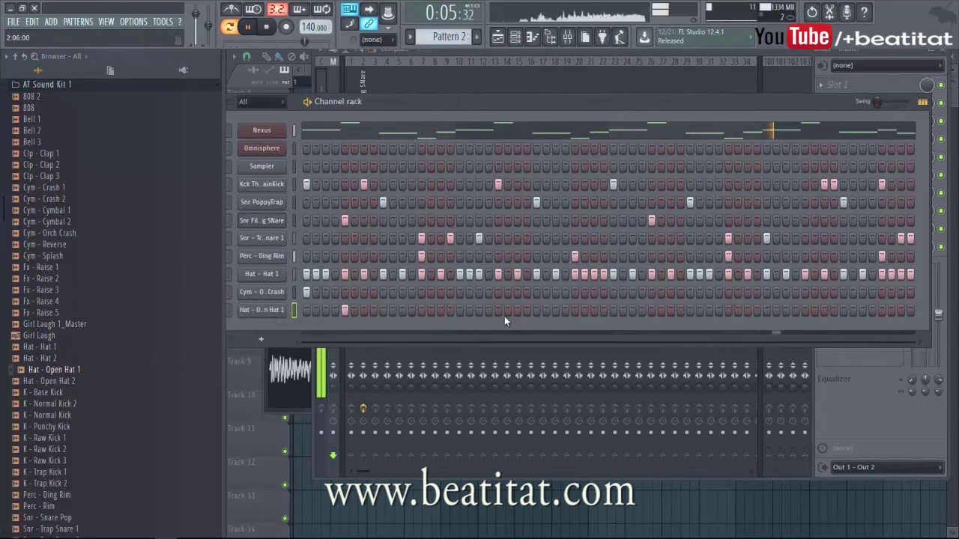
click(651, 310)
click(804, 310)
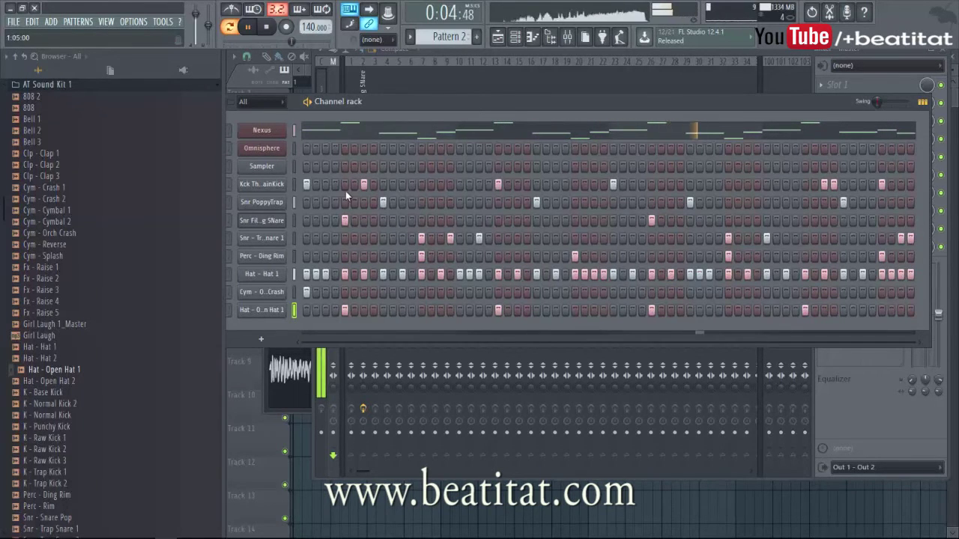
Reposition the channel rack, unmute the orchestral crash channel and audition Pattern 2 from the start
drag(449, 102, 502, 97)
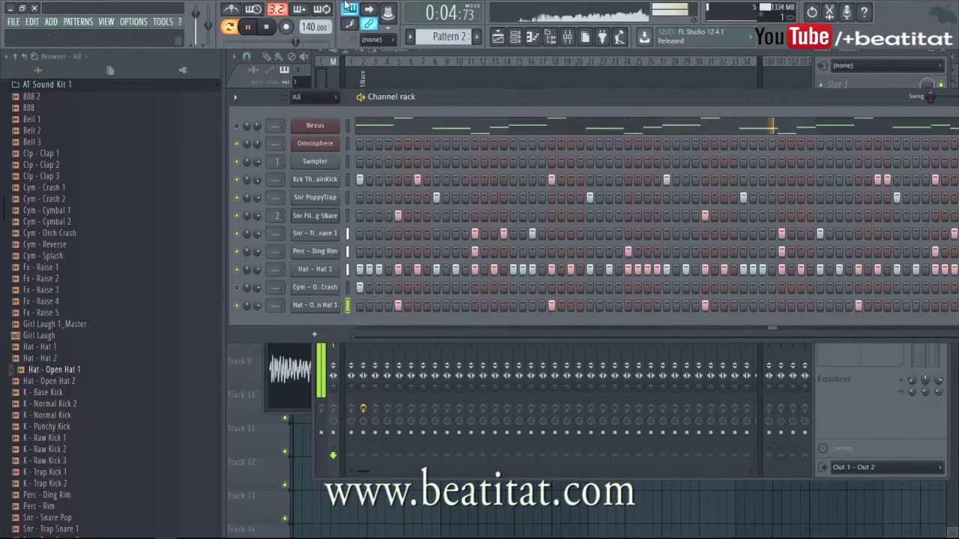
drag(499, 93, 493, 62)
key(space)
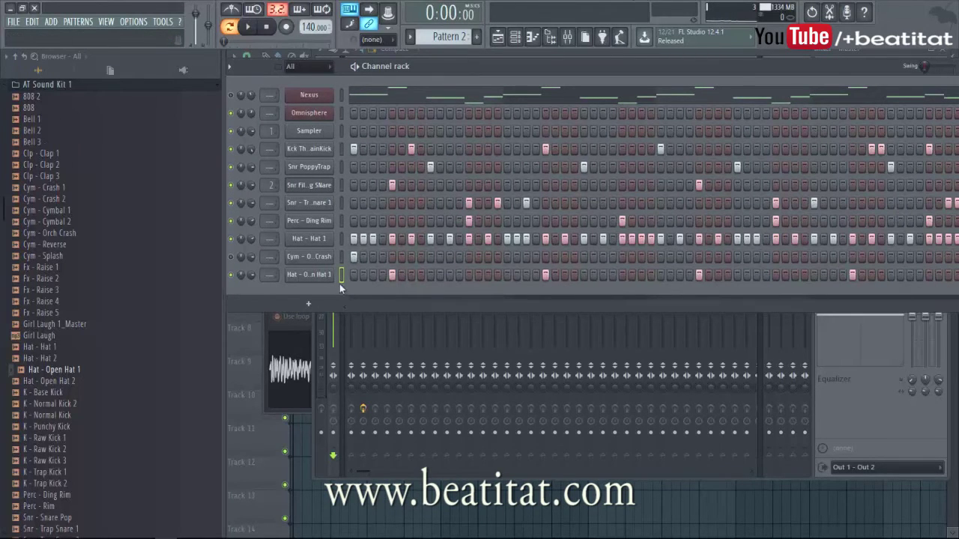
key(space)
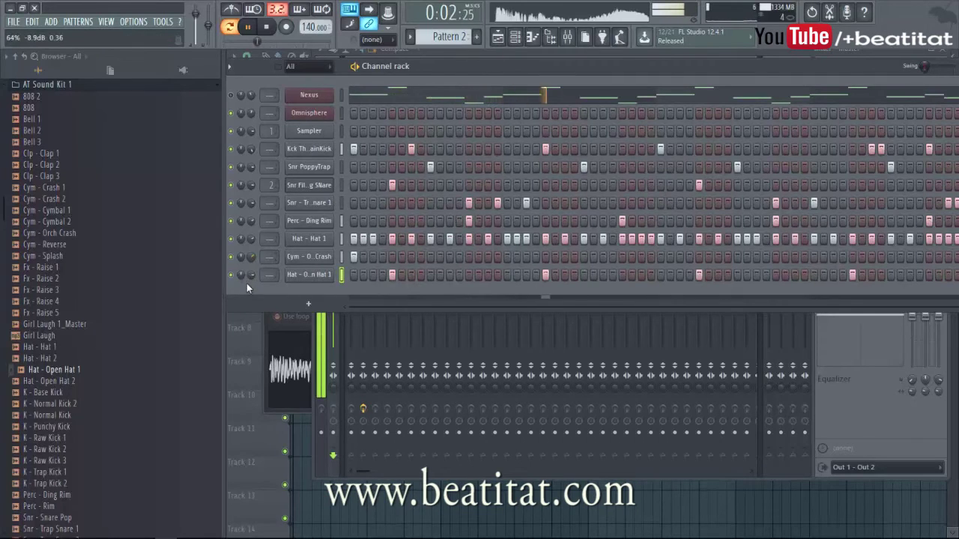
key(space)
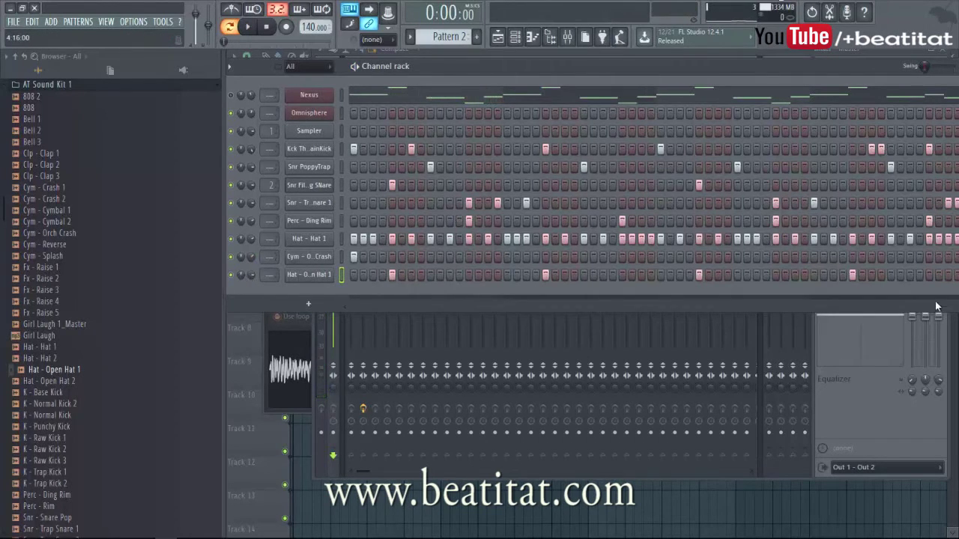
Play Pattern 1 with all its steps in view for comparison and return to Pattern 2
key(KP_Subtract)
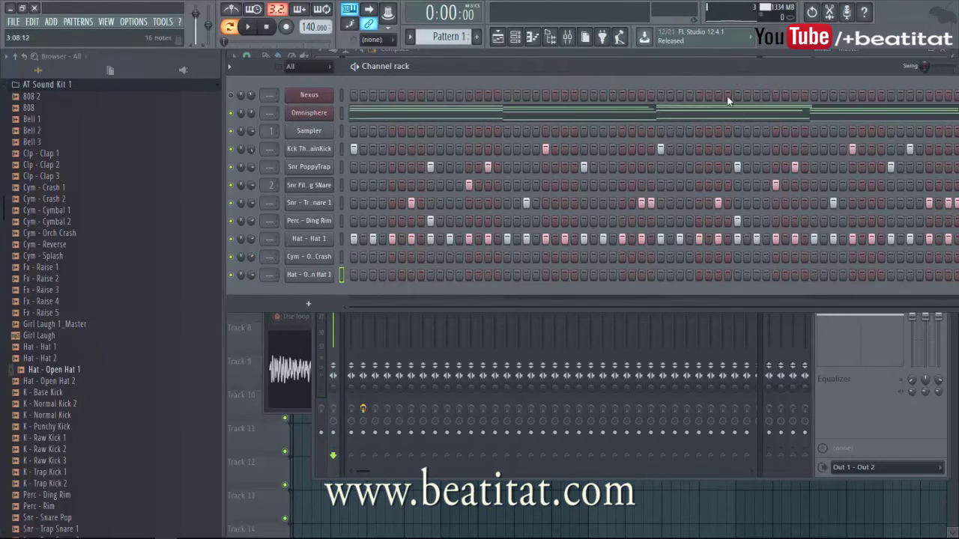
drag(776, 72, 755, 82)
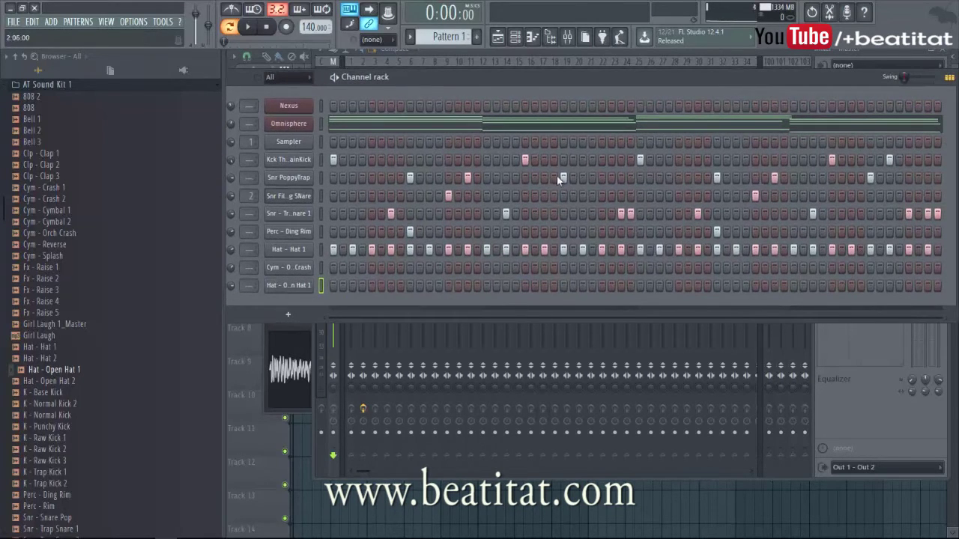
key(space)
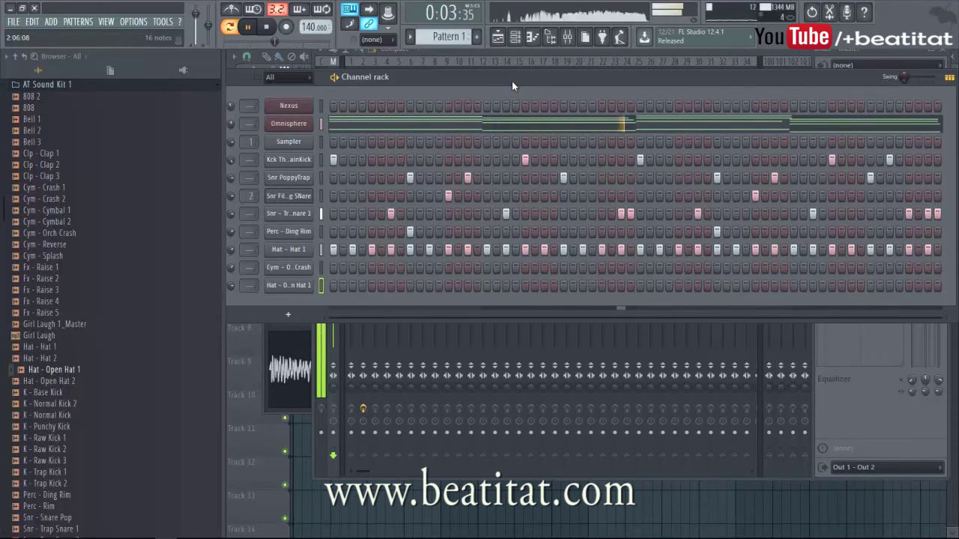
key(KP_Add)
Unmute the Nexus channel during playback and open its plugin window
drag(431, 77, 473, 74)
click(254, 104)
click(331, 103)
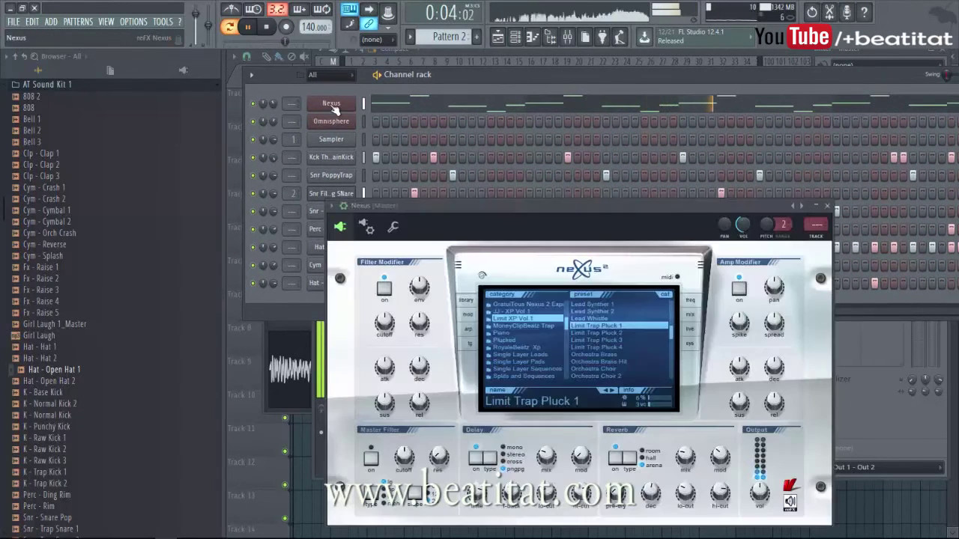
Try the Limit Trap Pluck 3 and Lead Little Bell presets in Nexus while the pattern plays
click(624, 342)
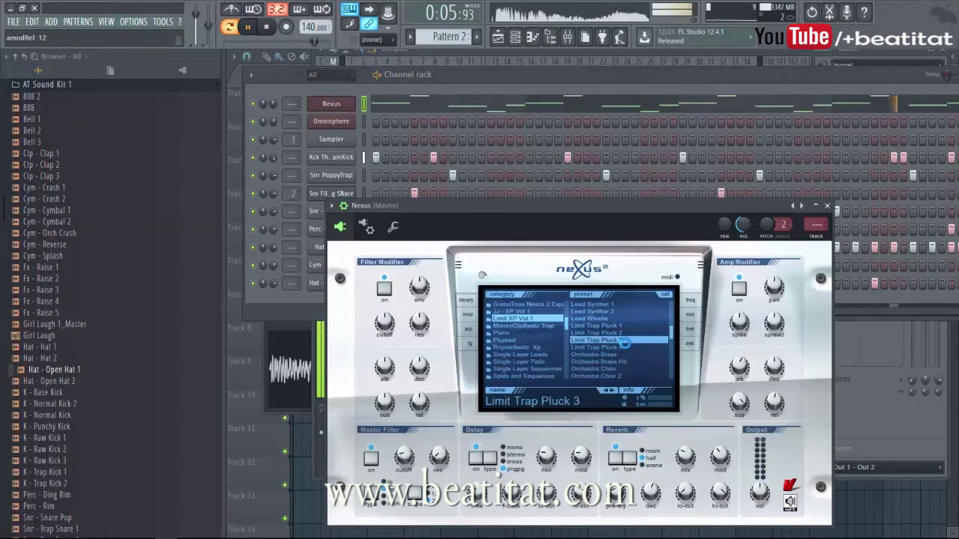
click(612, 319)
scroll(614, 333, up, 3)
click(615, 334)
scroll(614, 334, up, 1)
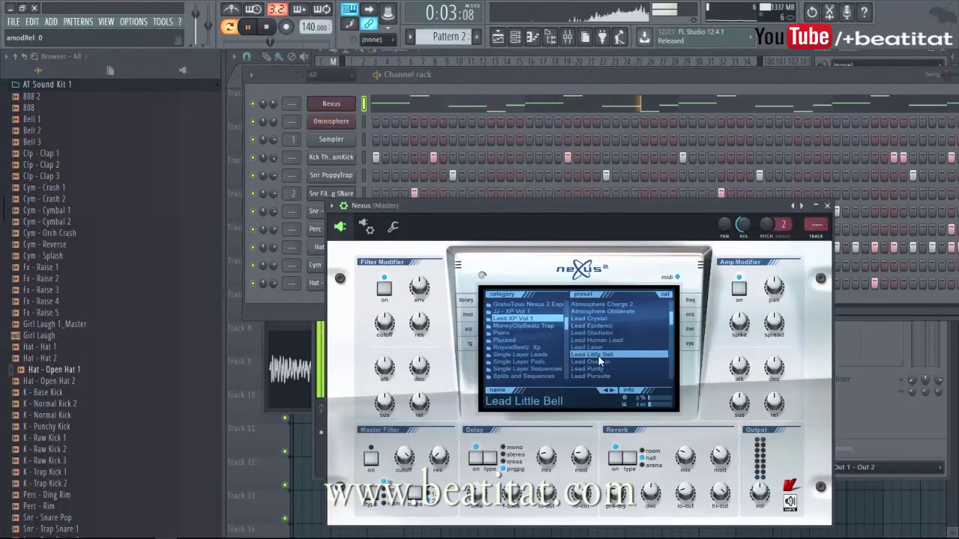
Adjust the Nexus channel volume while trying the Lead Human Lead, Lead Gladiator, Atmosphere Charge 1 and Atmosphere Charge 2 presets
click(278, 75)
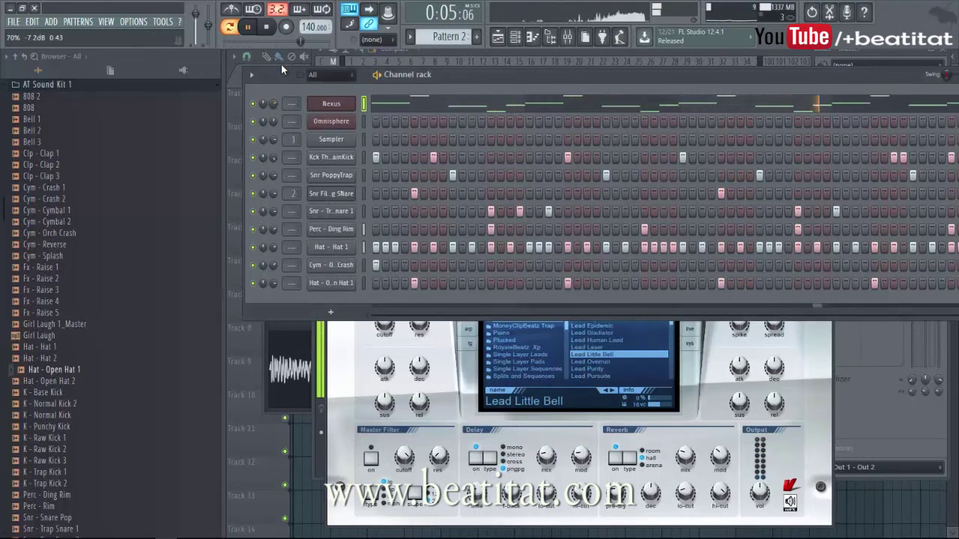
click(600, 338)
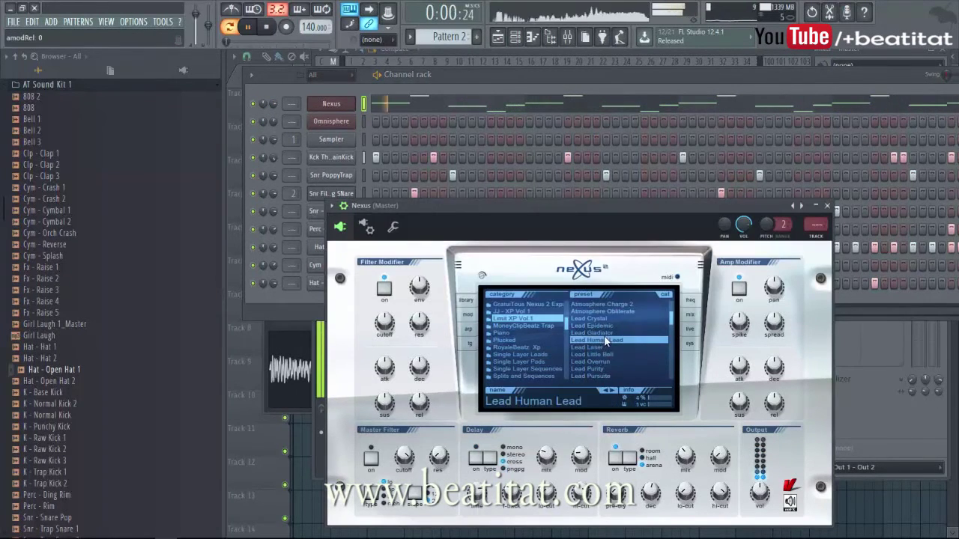
click(608, 332)
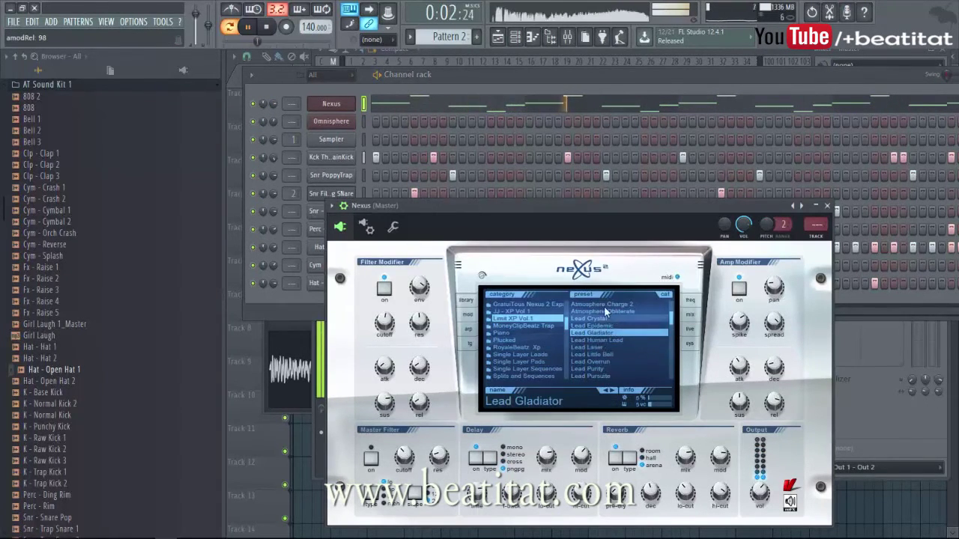
click(258, 169)
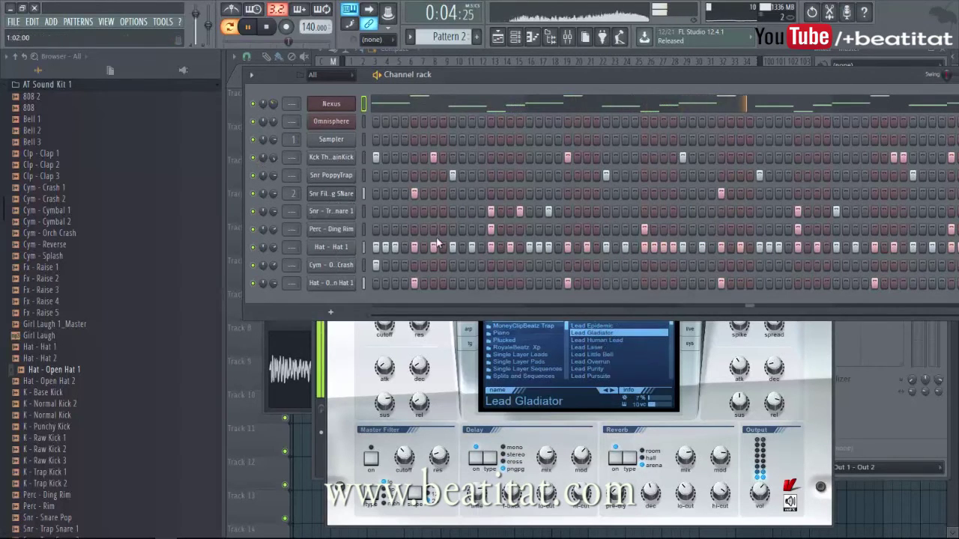
scroll(629, 346, up, 4)
click(632, 329)
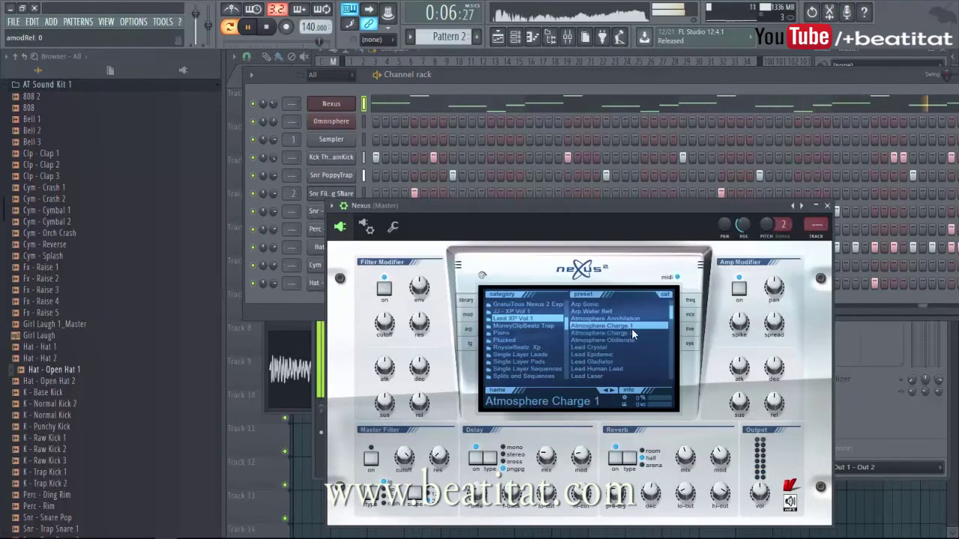
click(622, 334)
Load the PL Beauty Combi preset from Nexus's Plucked category and lower the channel volume to about 32%
key(space)
click(509, 340)
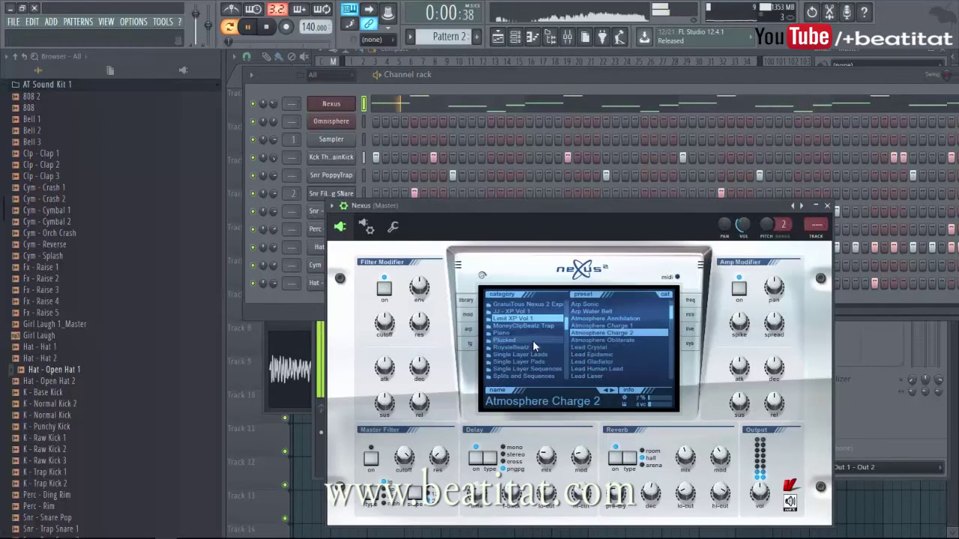
click(598, 347)
key(space)
click(611, 318)
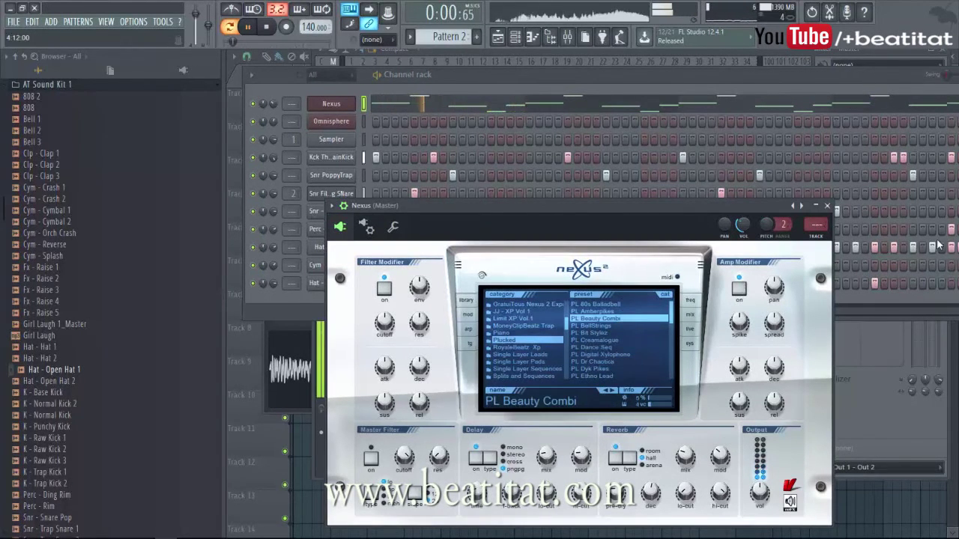
click(827, 205)
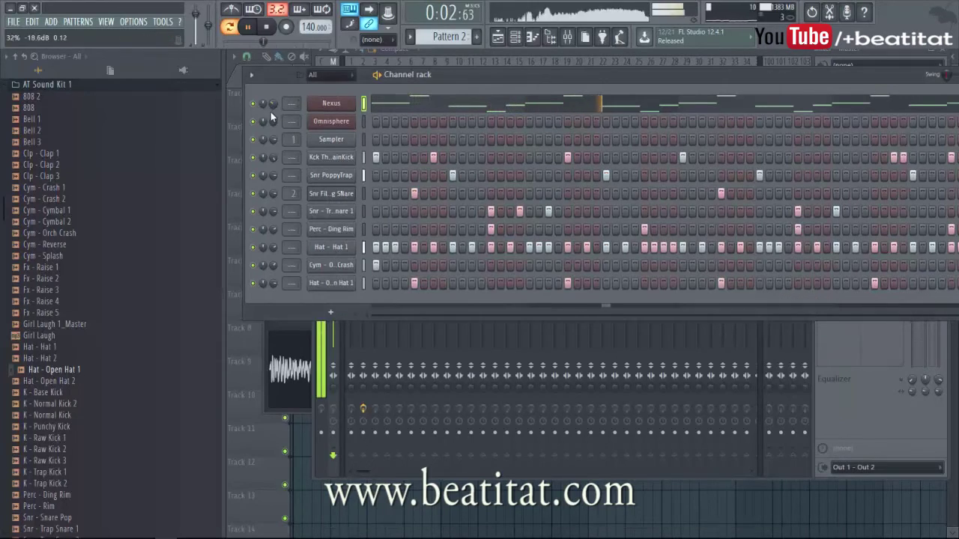
Route Nexus to mixer track 3 and insert Gross Beat in that track's first effect slot
click(331, 103)
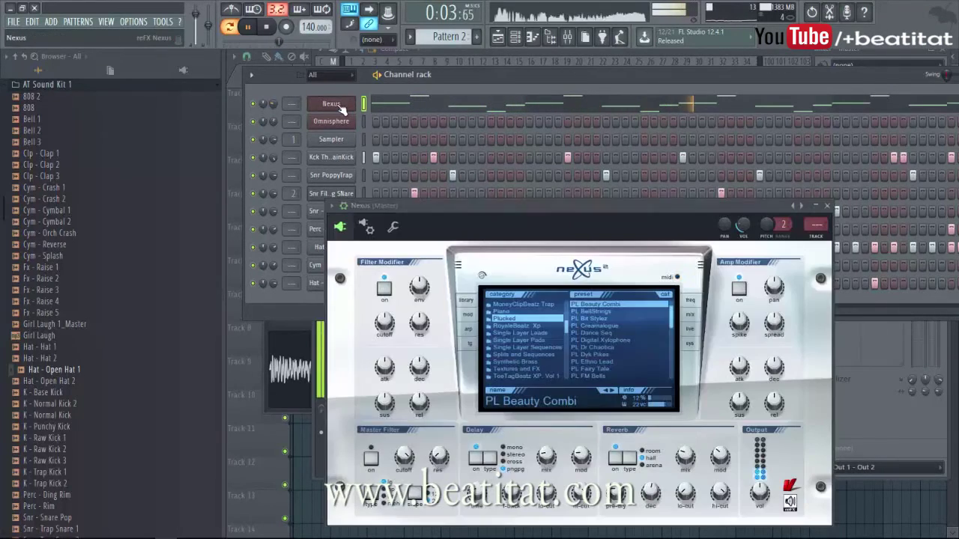
click(827, 238)
click(884, 89)
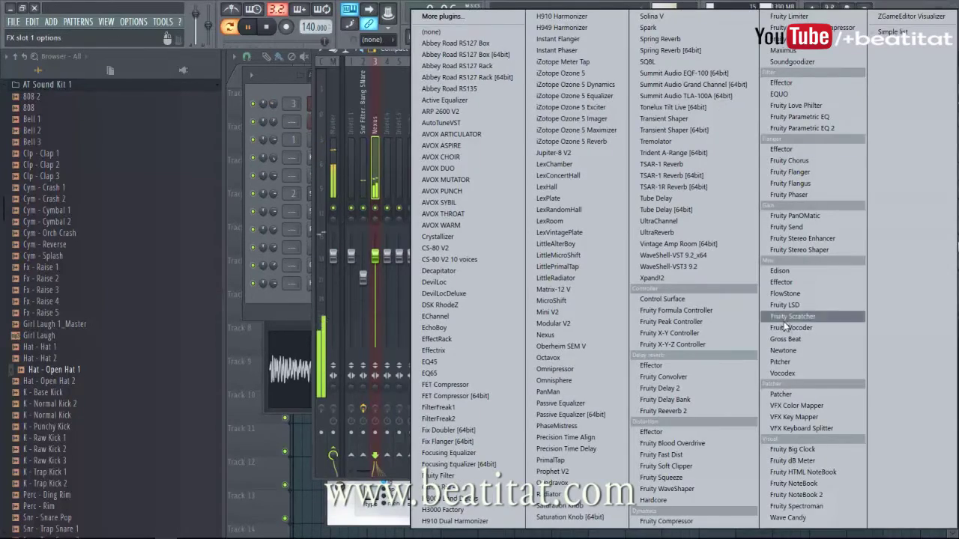
click(797, 341)
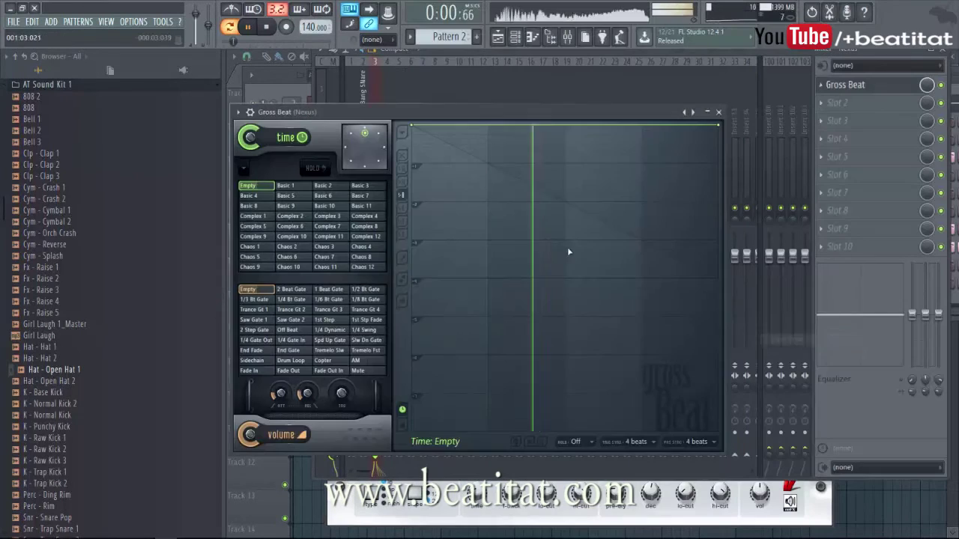
Switch Gross Beat to the preset containing 1/2 Speed, apply that time effect and close the plugin
click(247, 113)
mouse_move(257, 147)
click(423, 172)
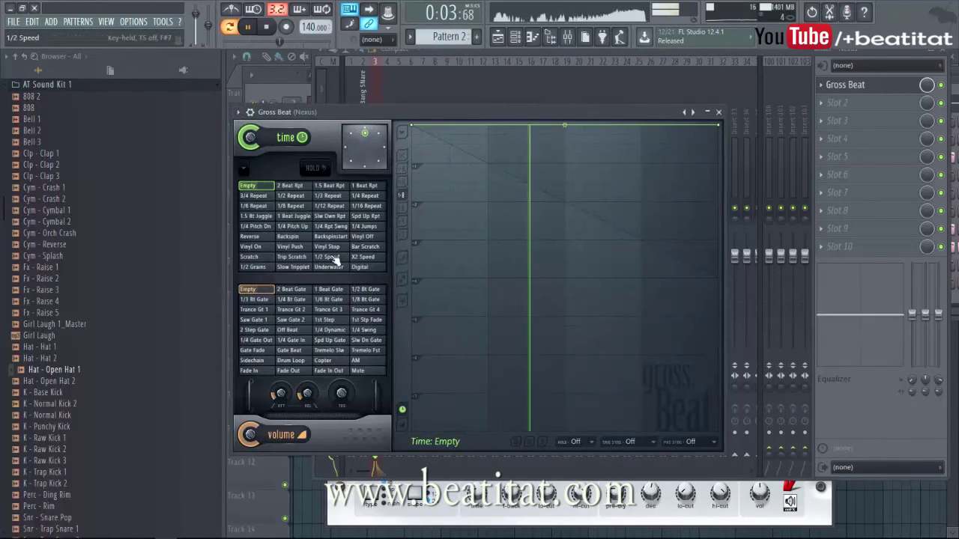
click(333, 257)
click(718, 111)
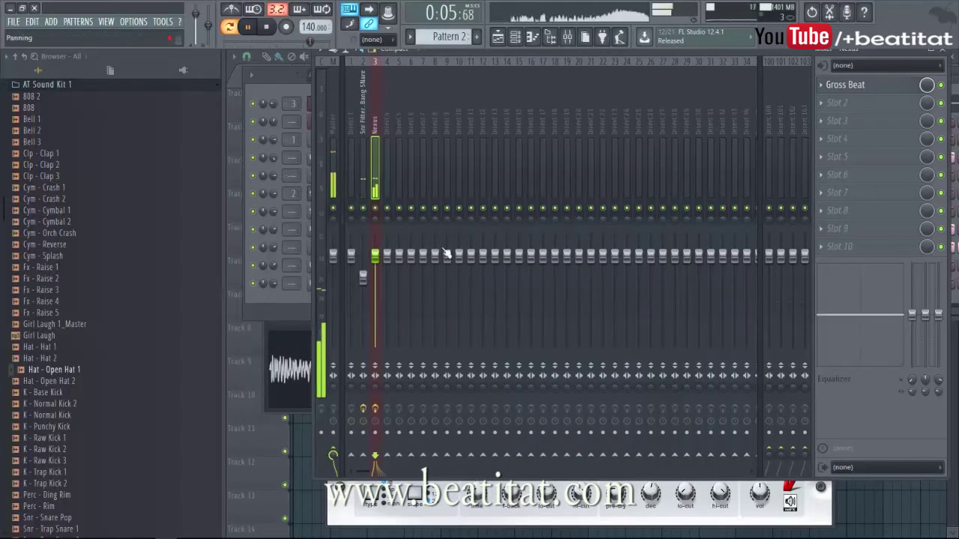
Transpose the Nexus melody up one octave in the piano roll and restart playback
click(309, 103)
click(393, 105)
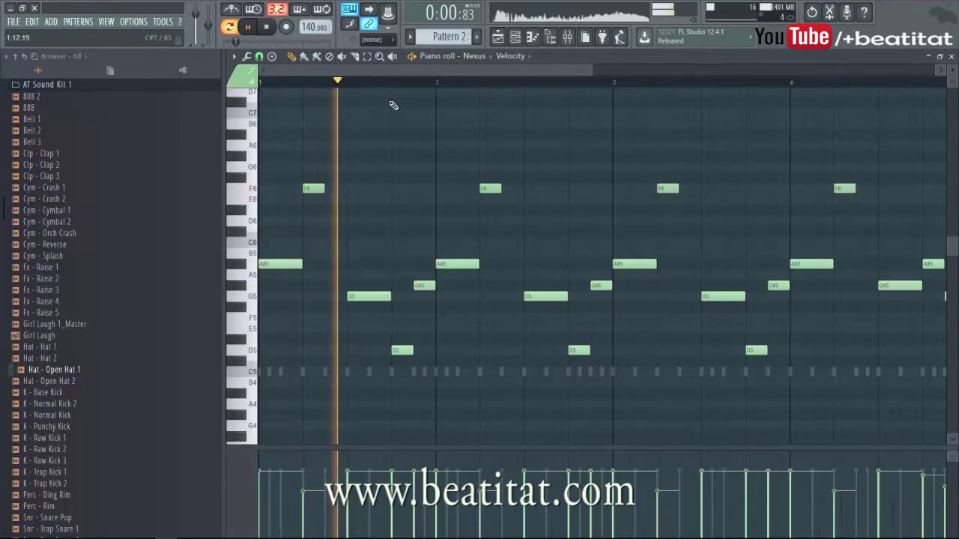
key(ctrl+Up)
key(space)
key(F7)
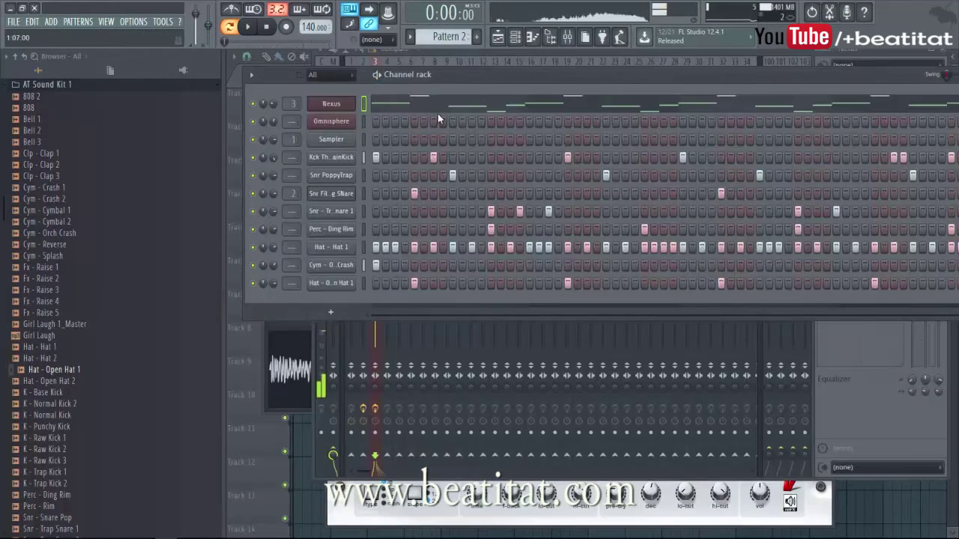
key(space)
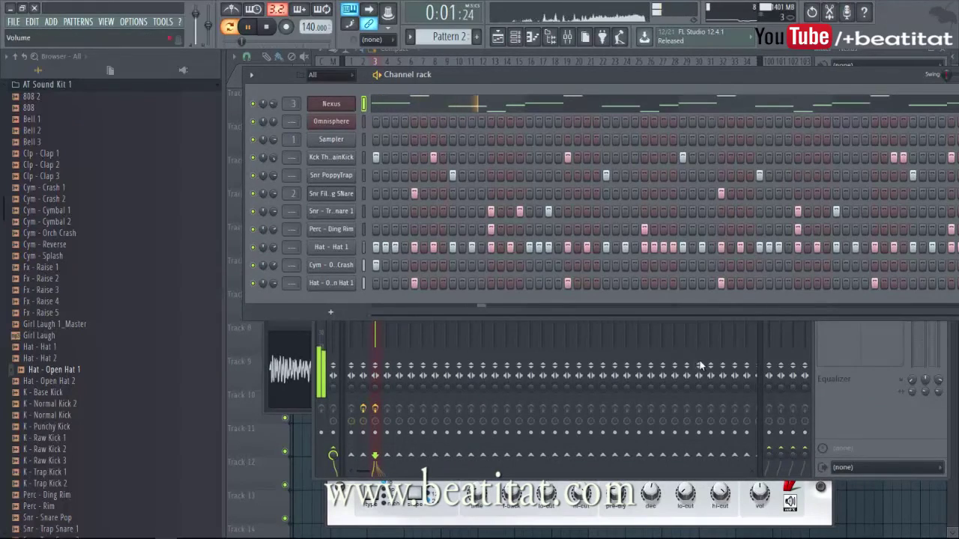
Insert a second Gross Beat in effect slot 3 of the Nexus mixer track and close its window
click(831, 410)
click(863, 130)
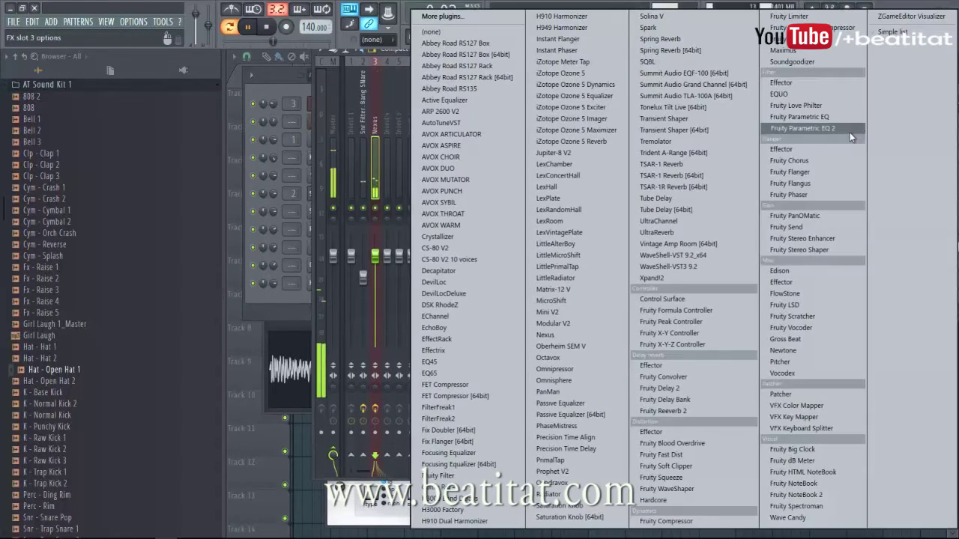
click(822, 341)
right_click(674, 195)
click(753, 145)
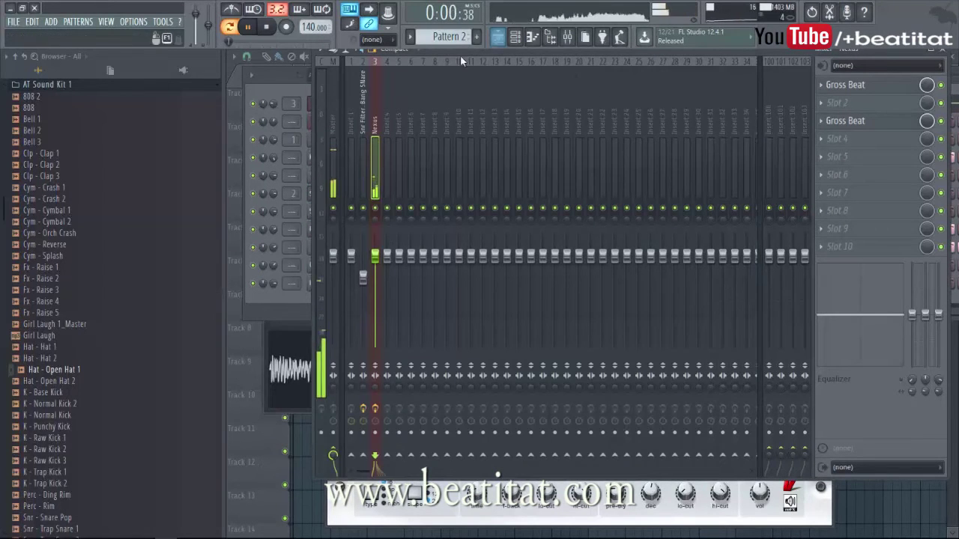
Return to the channel rack, mute the Nexus channel and stop playback
click(266, 85)
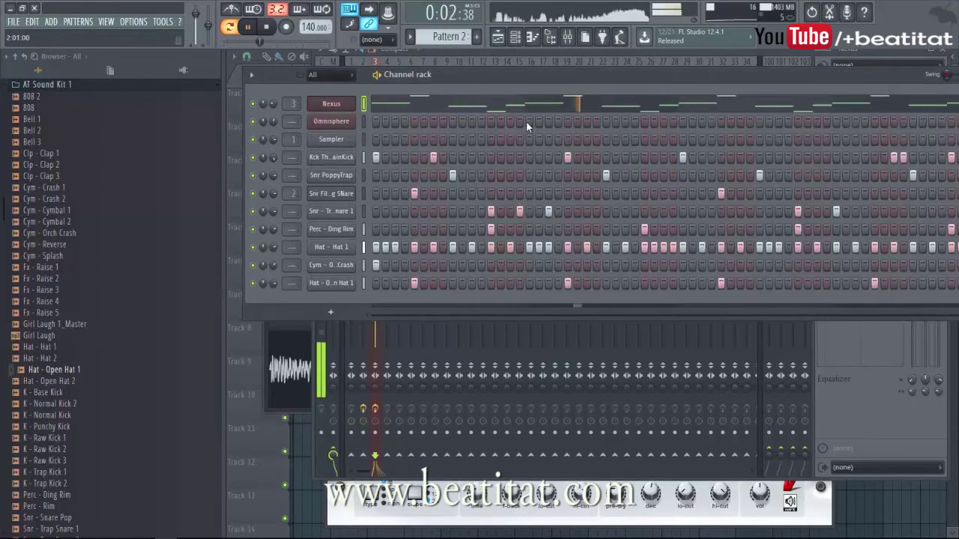
click(253, 103)
click(266, 27)
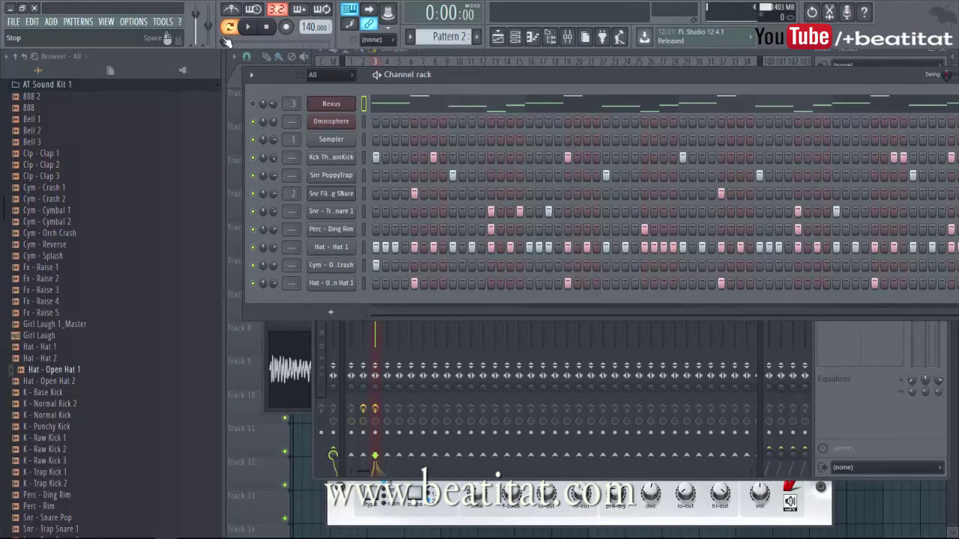
Add 808 Smooth (tuned C5) from AT Sound Kit School of Smoke's 808s folder as a new channel
click(66, 87)
scroll(118, 321, up, 3)
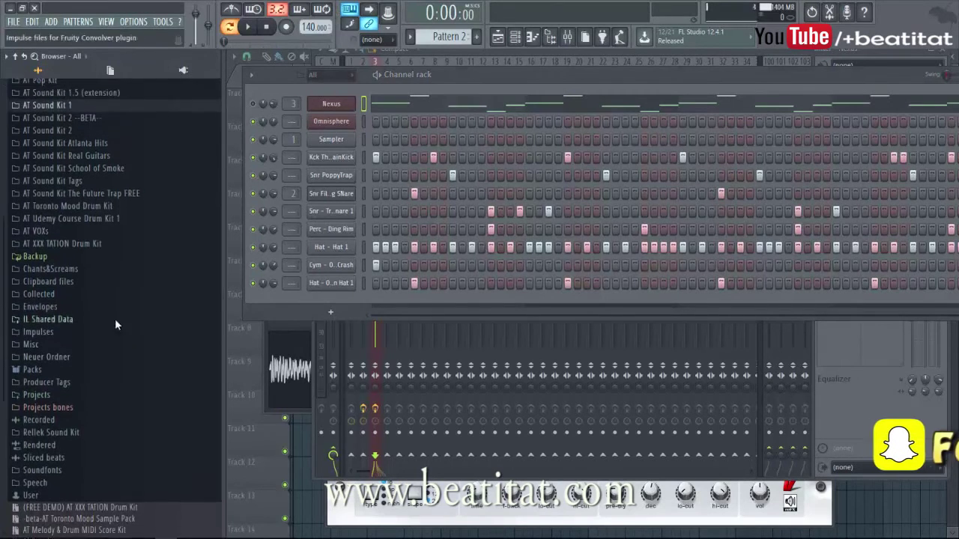
click(81, 219)
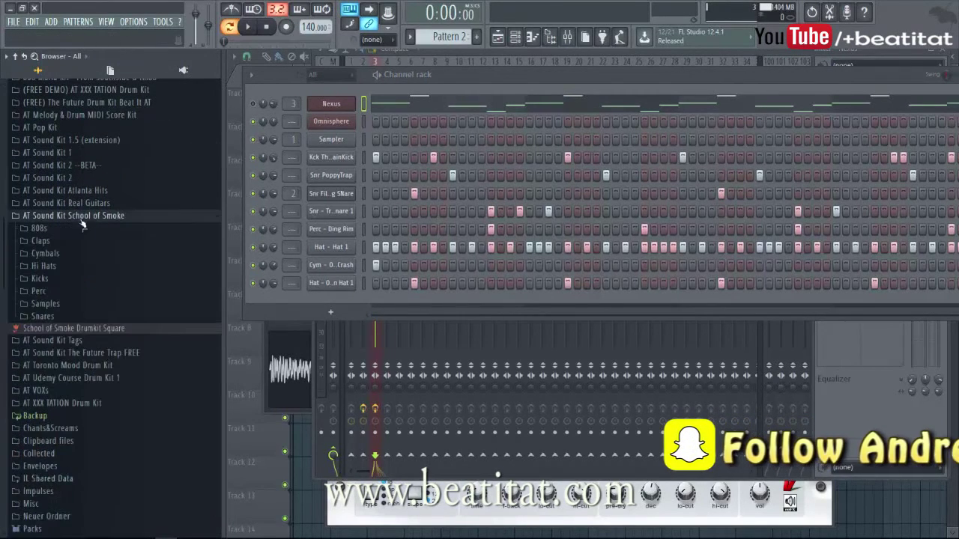
click(36, 228)
drag(71, 263, 344, 308)
Set the 808 Smooth channel to cut itself using group 3 and close its settings
click(331, 300)
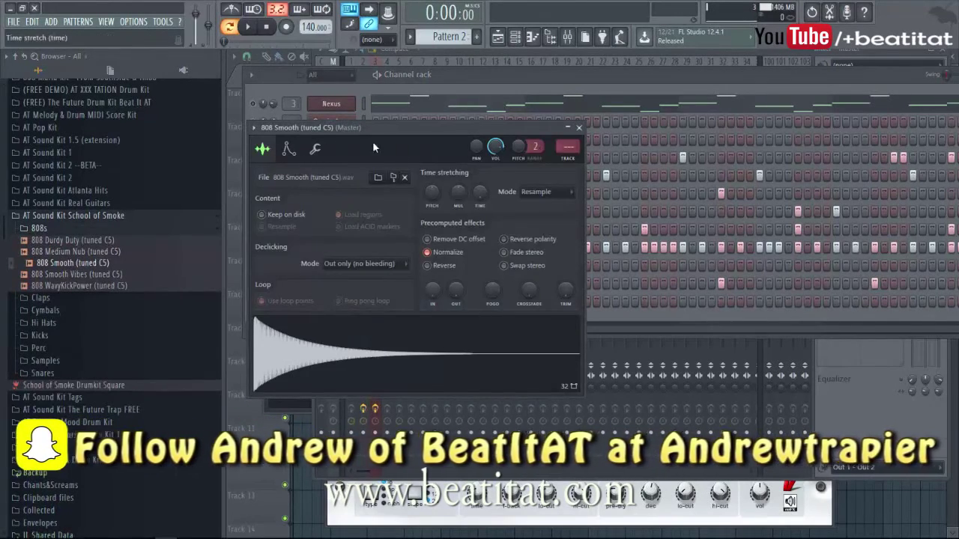
click(314, 148)
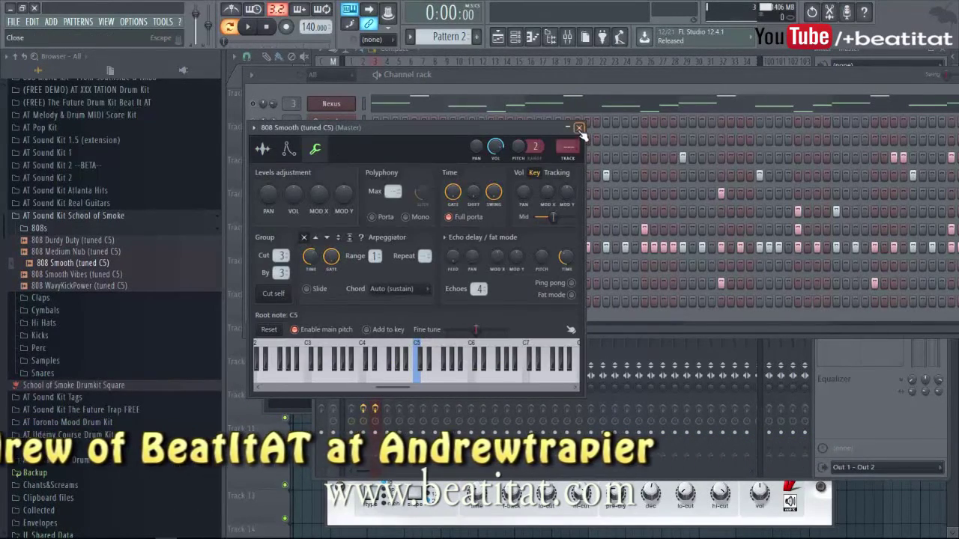
click(578, 128)
scroll(66, 255, up, 5)
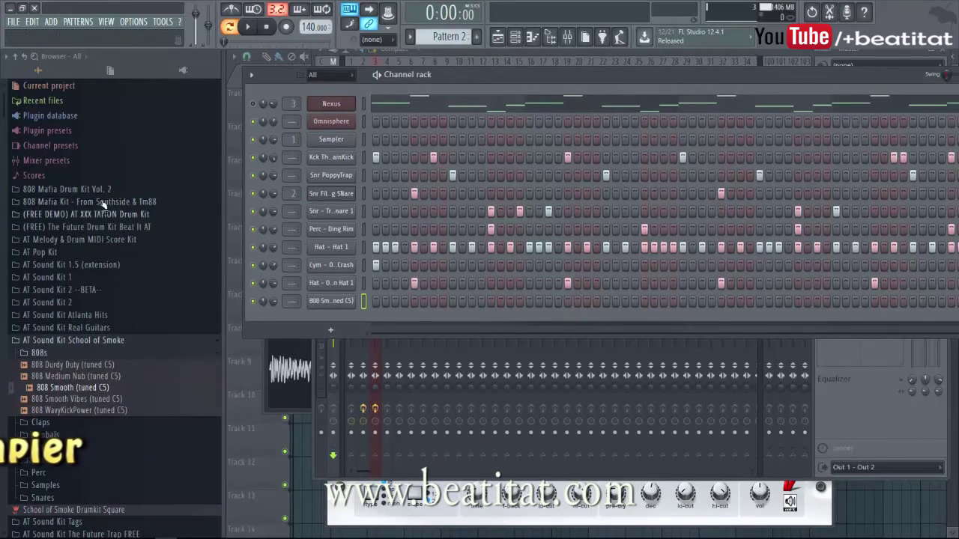
Load 808 Pattern 11 from the AT Melody & Drum MIDI Score Kit's Drums > 808 Patterns folder onto the 808 Smooth channel
click(83, 240)
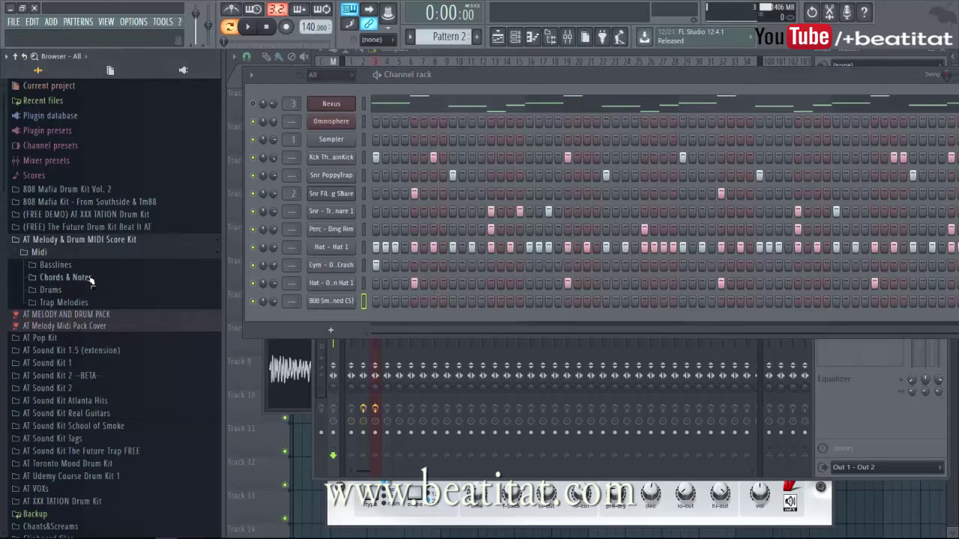
click(87, 290)
click(81, 304)
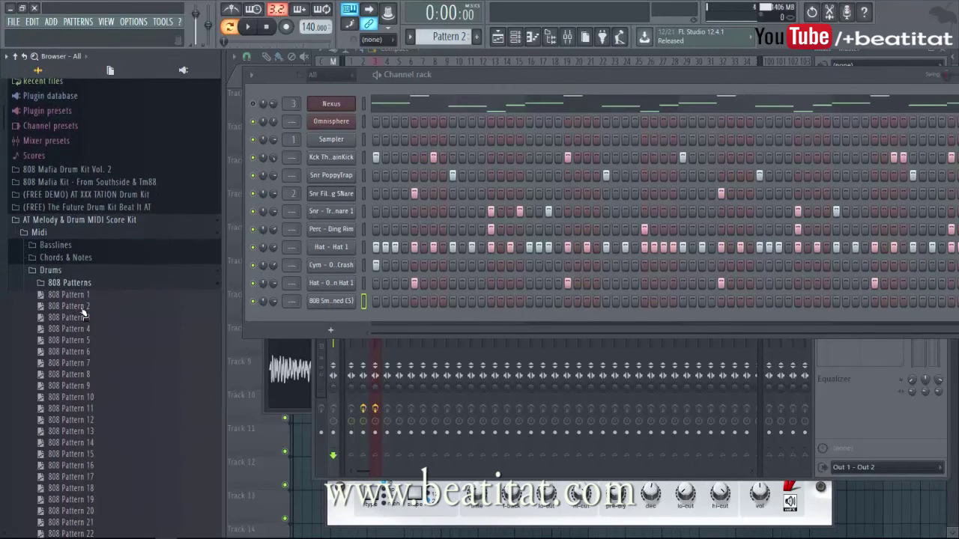
scroll(103, 334, down, 5)
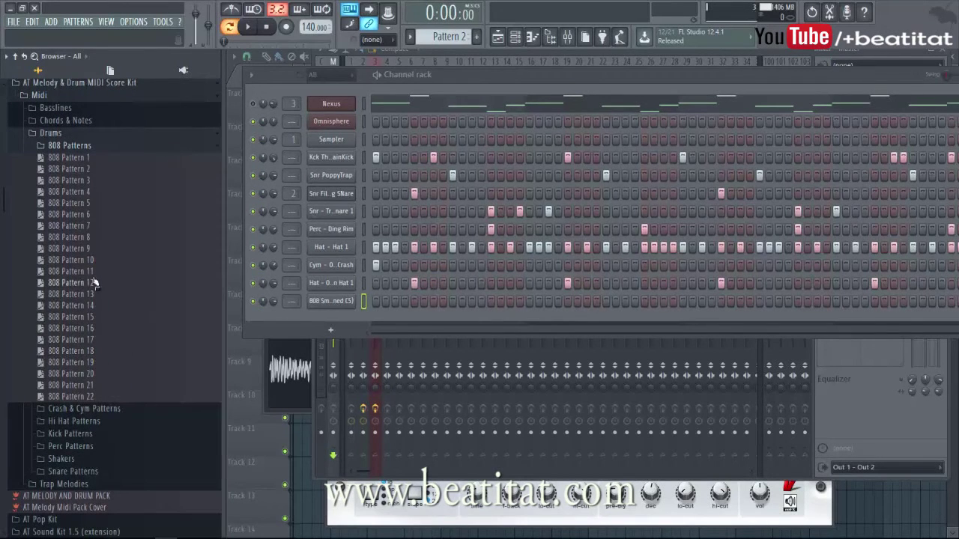
drag(81, 271, 352, 307)
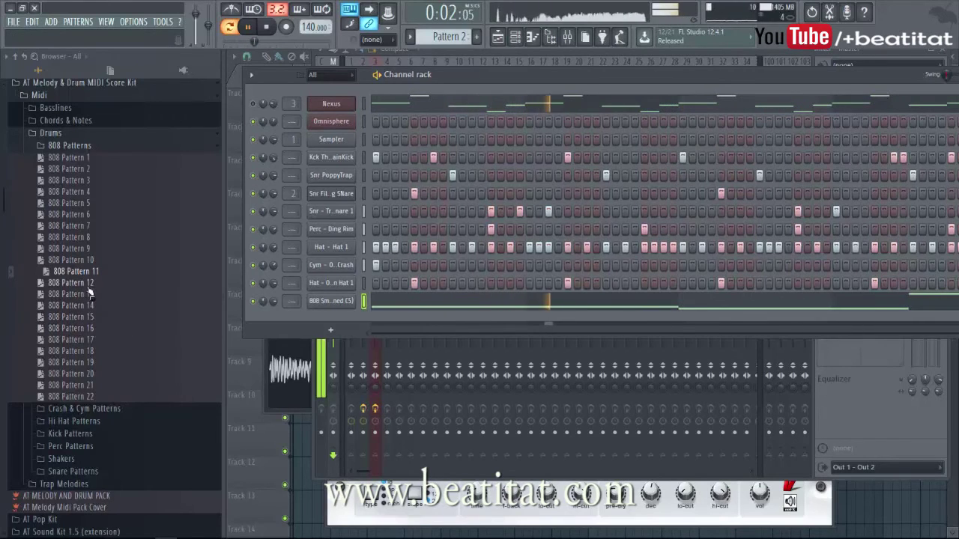
Replace the 808 Smooth channel's notes with 808 Pattern 12, review them in the piano roll, and stop playback
drag(75, 283, 335, 311)
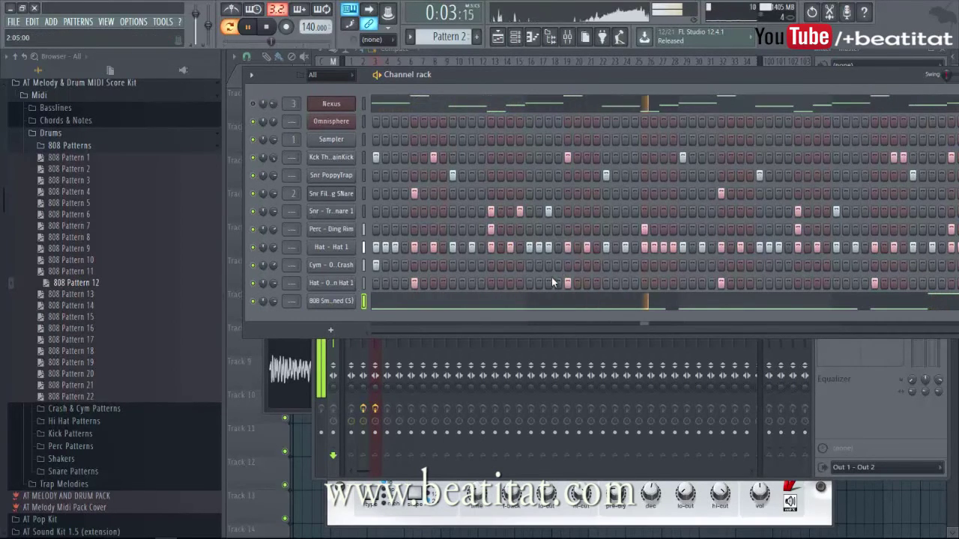
click(540, 301)
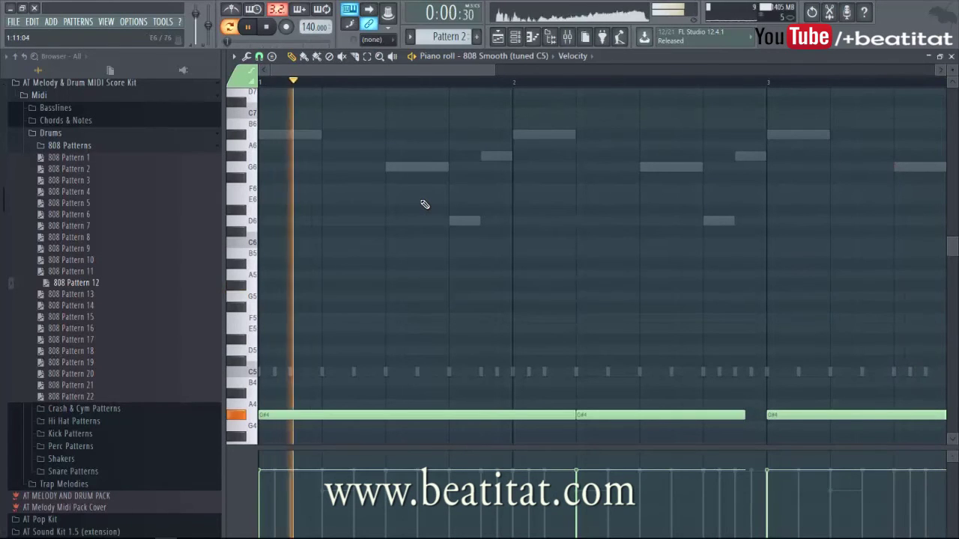
key(Escape)
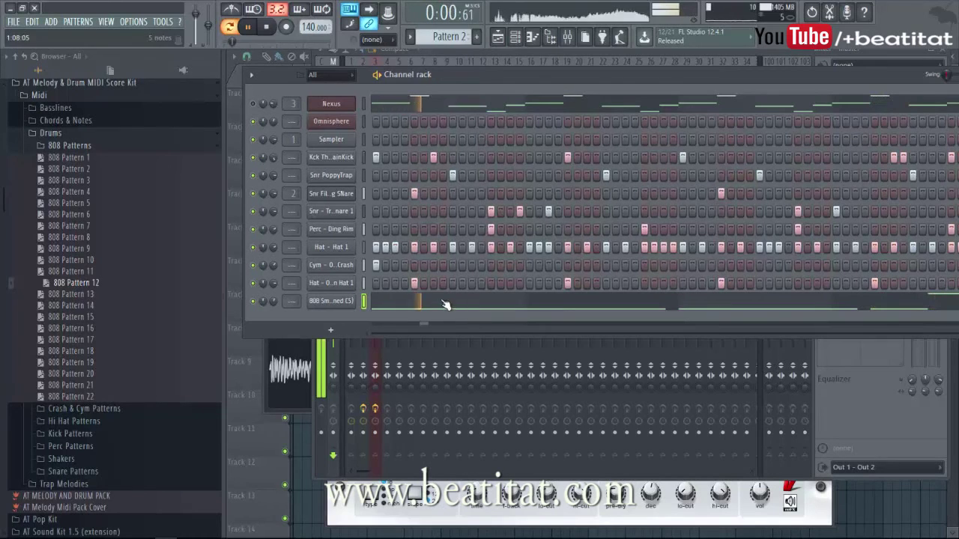
click(266, 28)
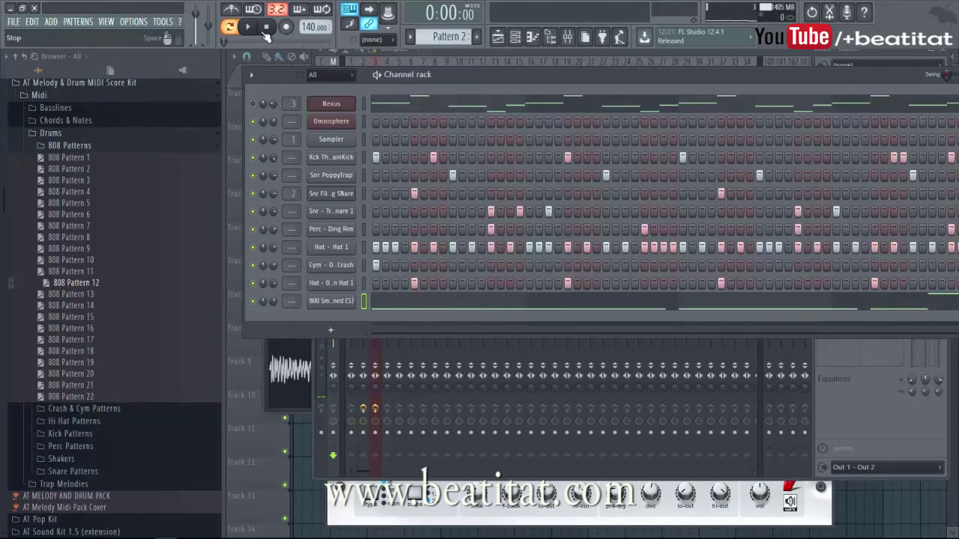